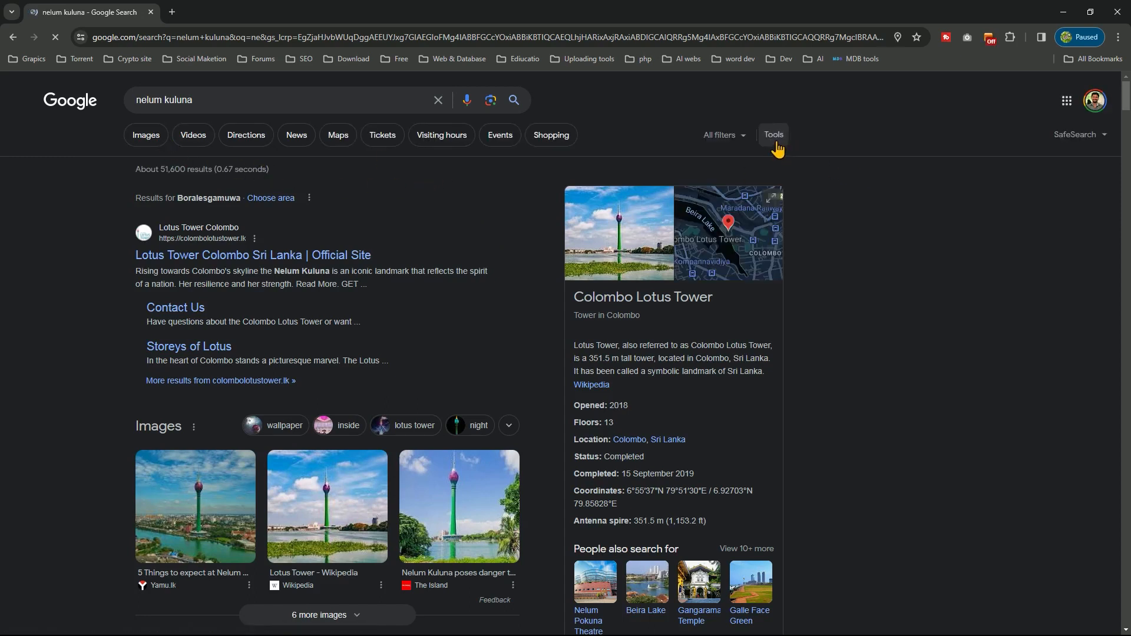
click(747, 136)
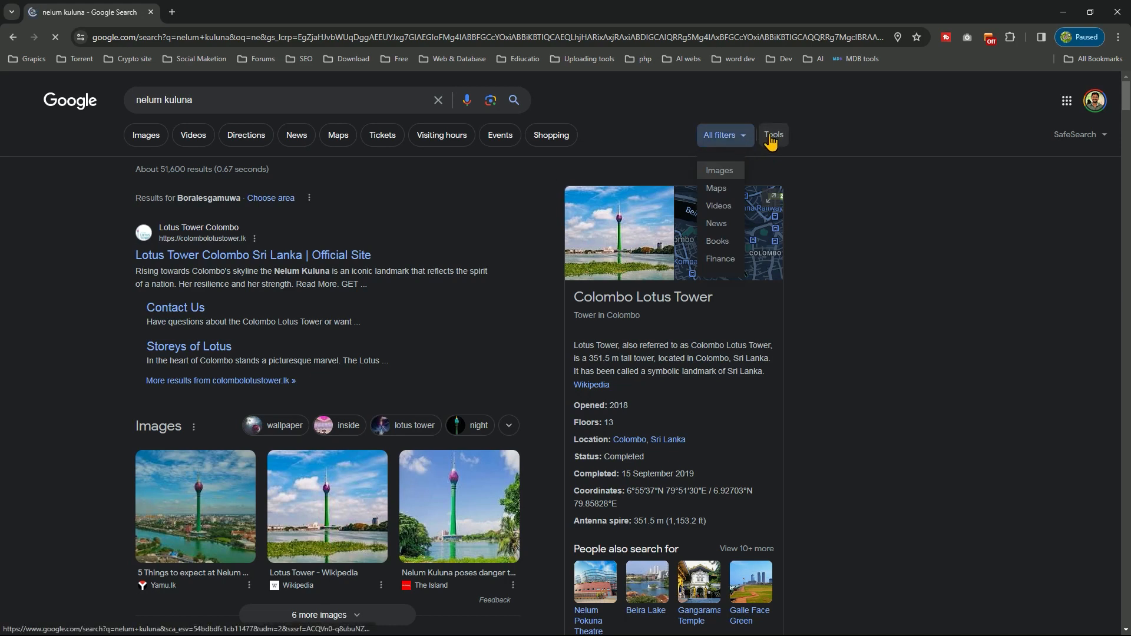
click(775, 139)
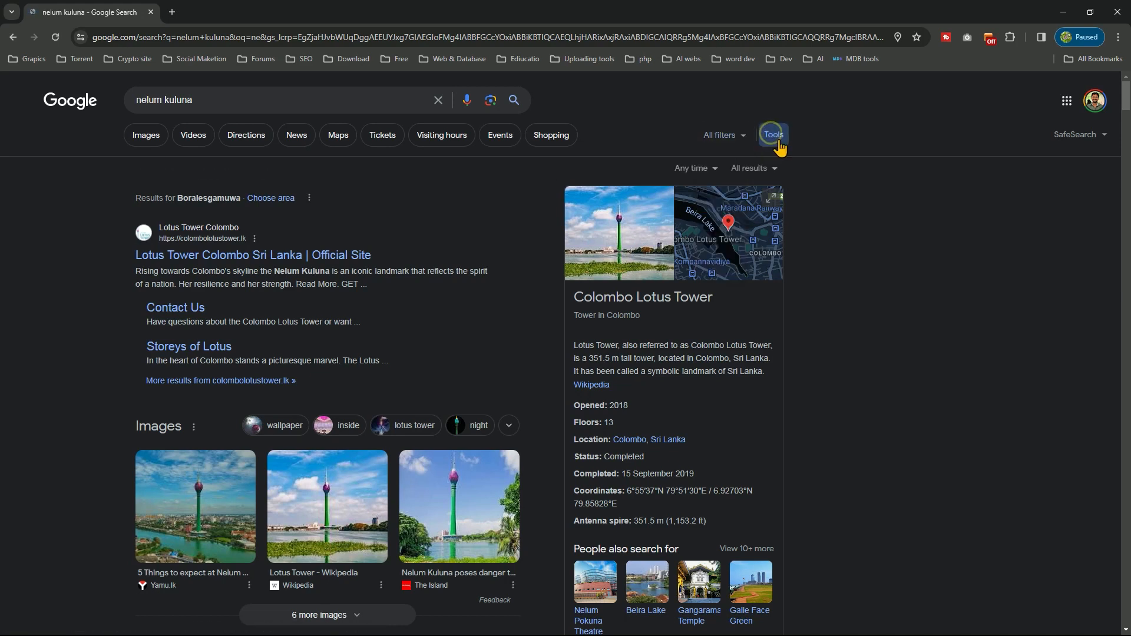
click(701, 168)
click(700, 167)
click(767, 144)
Step: Show image results for nelum kuluna and limit the usage rights to Creative Commons licenses
click(135, 144)
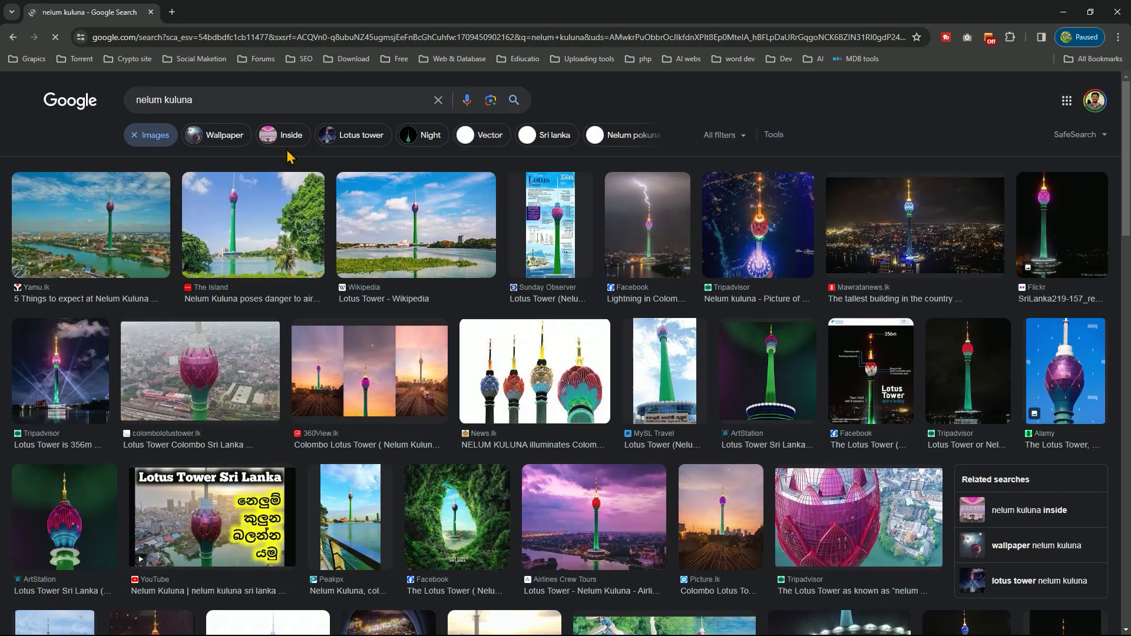
click(773, 135)
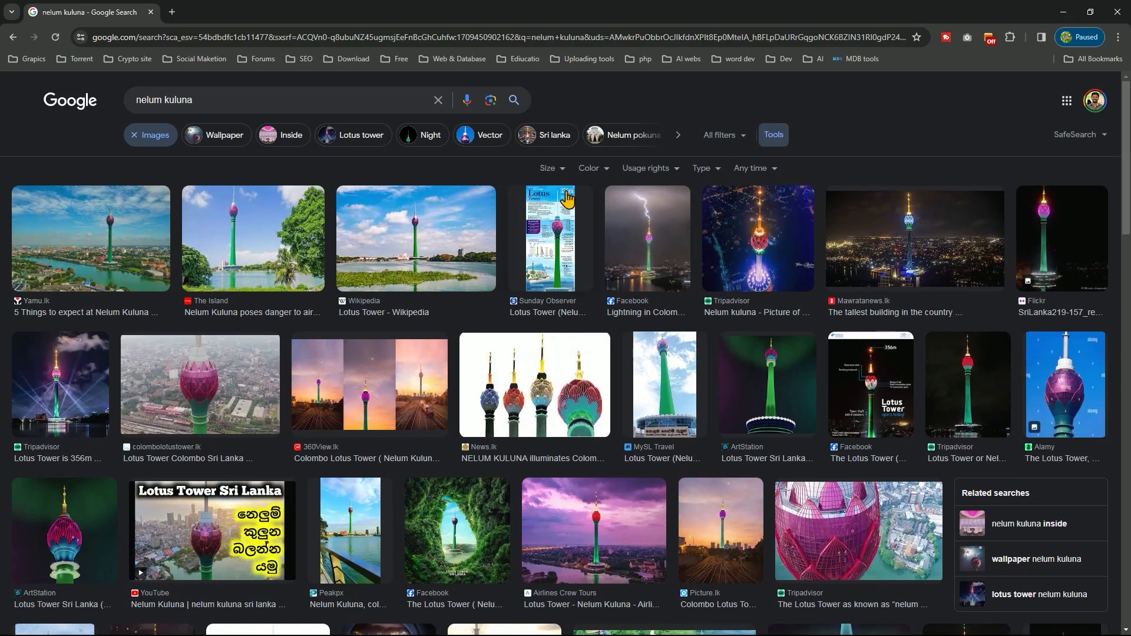
click(654, 168)
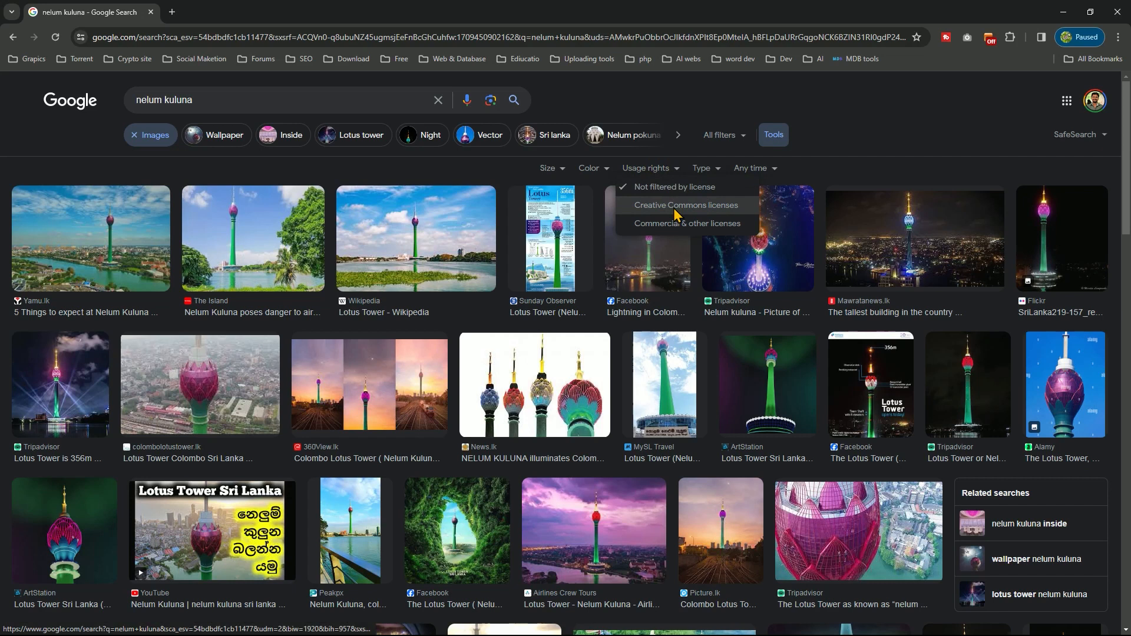
click(674, 208)
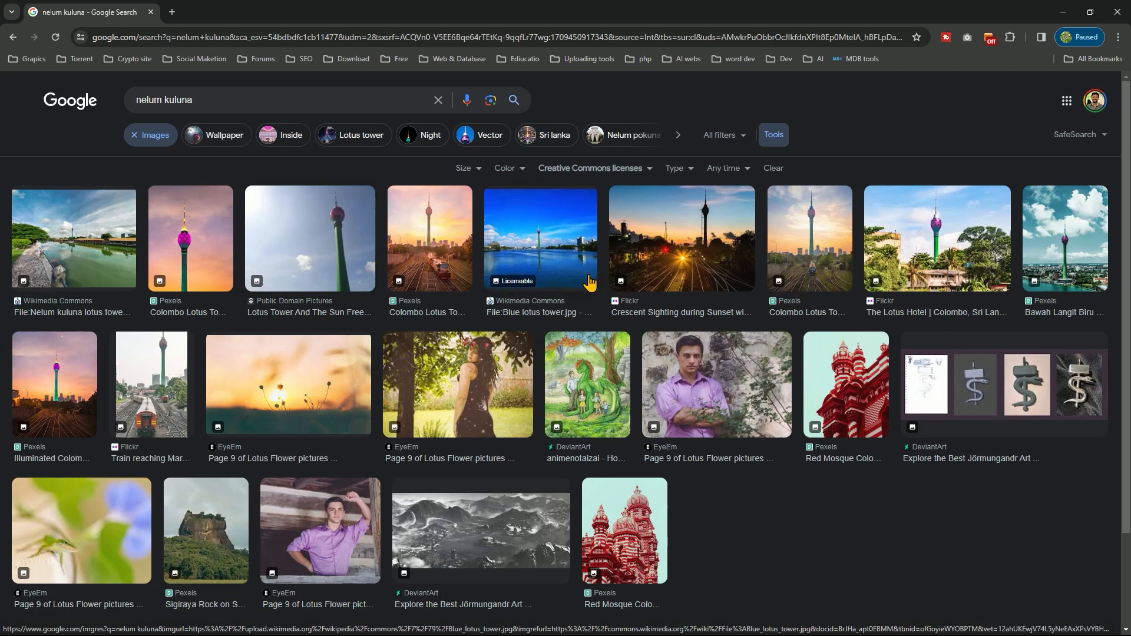
Step: Open the Pexels page of the green and pink Lotus Tower photo with blue sky and white clouds
click(1064, 248)
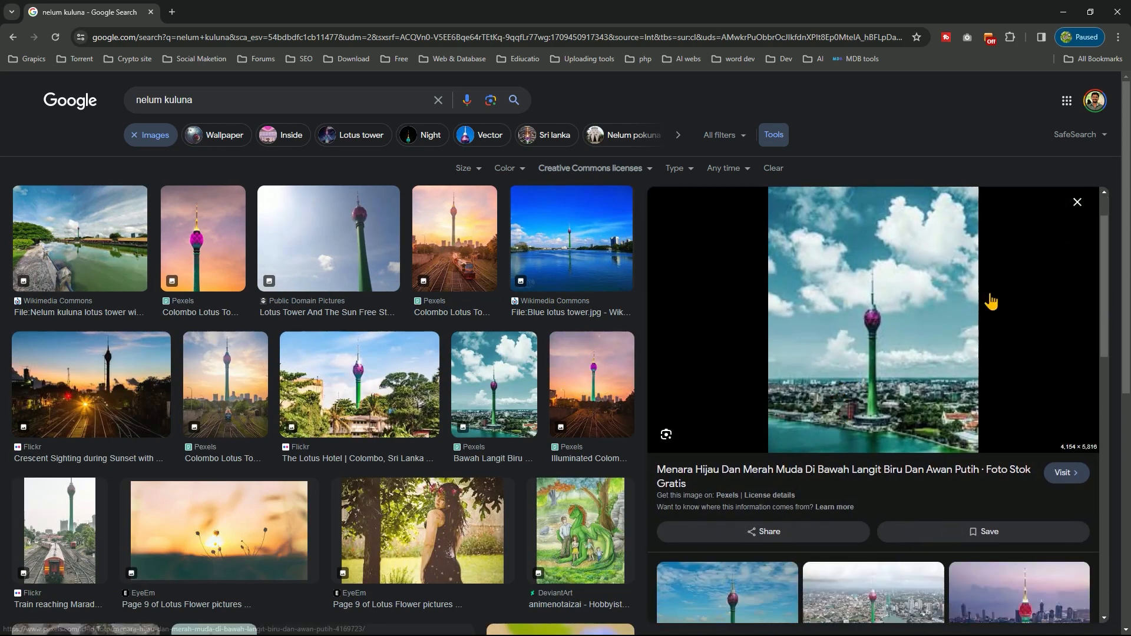
click(919, 309)
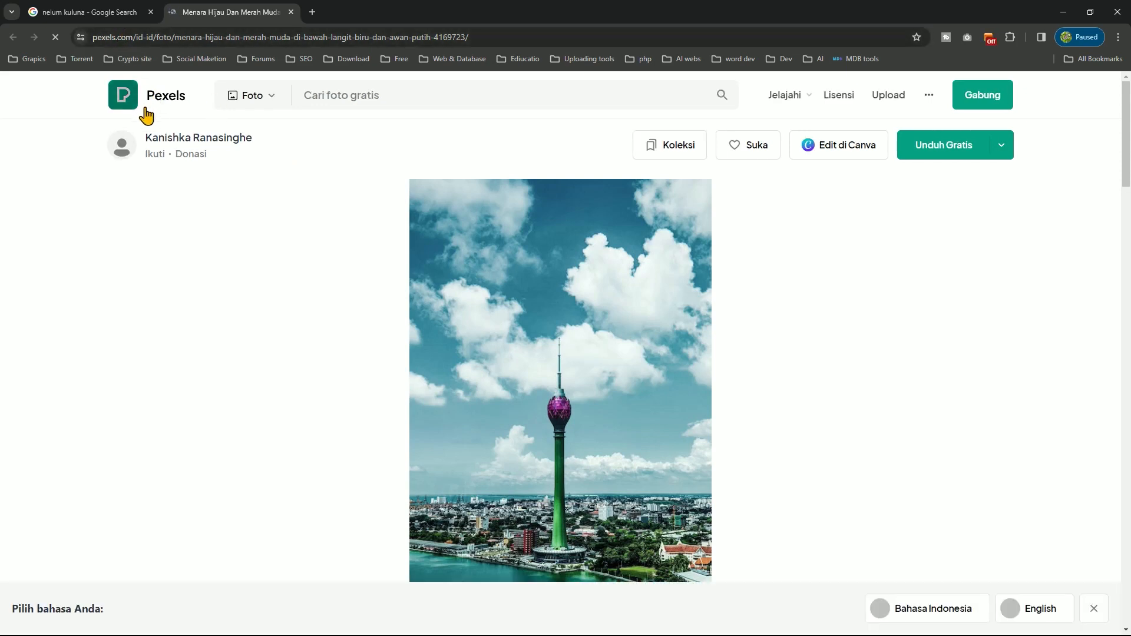
scroll(503, 420, down, 3)
scroll(519, 407, up, 3)
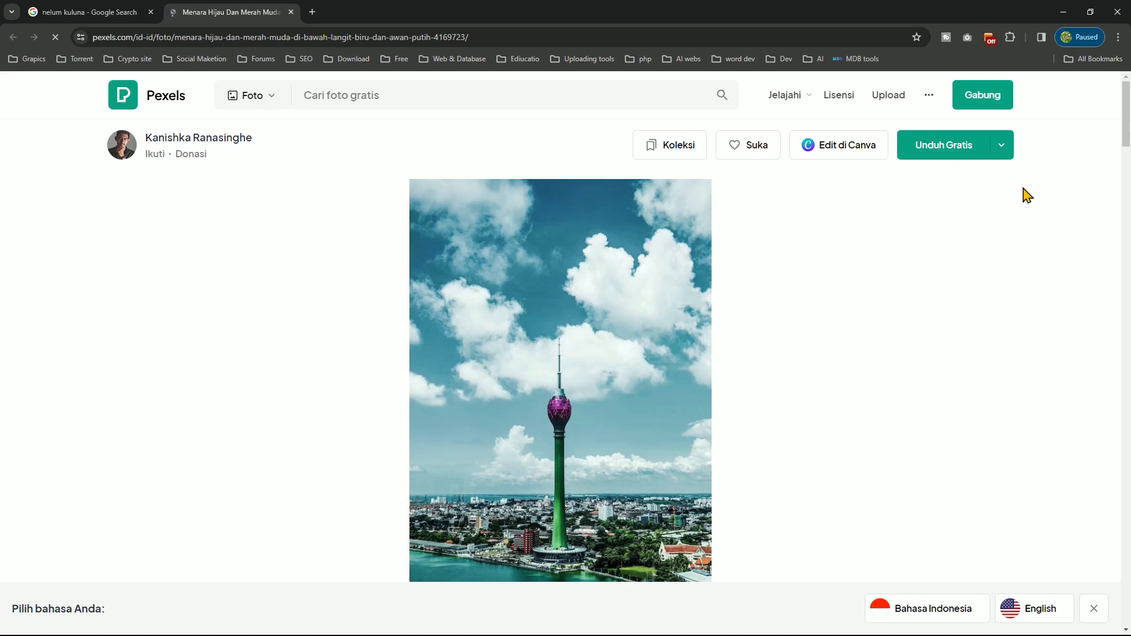
scroll(1026, 341, down, 8)
scroll(1029, 341, up, 4)
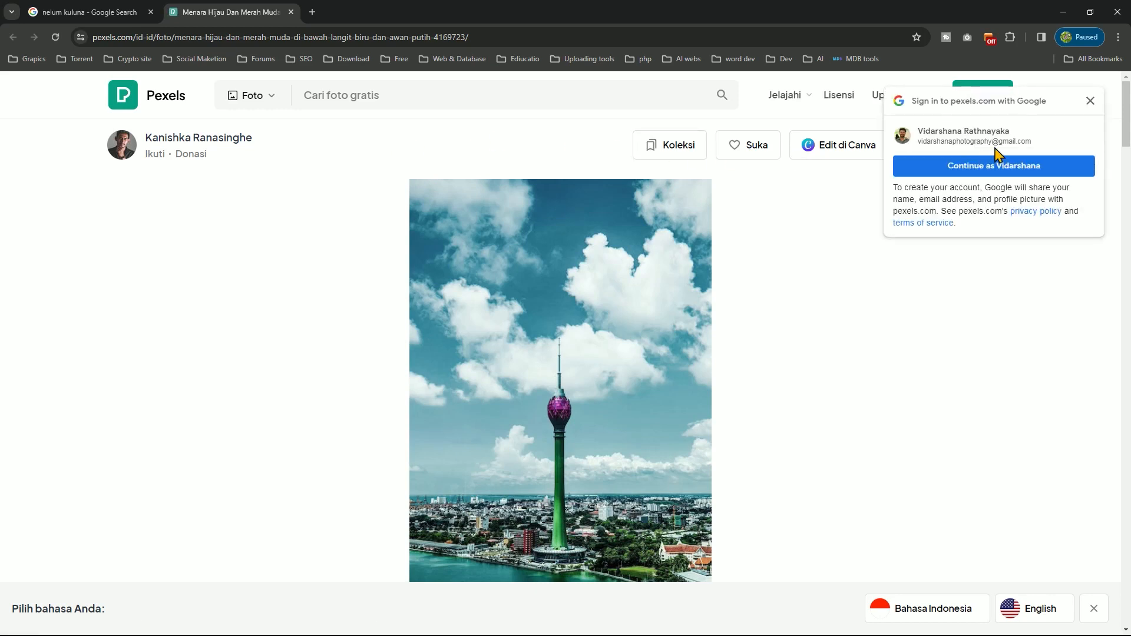
Step: Dismiss the Google sign-in prompt and download the tower photo at its original 4154 × 5816 size
click(1090, 101)
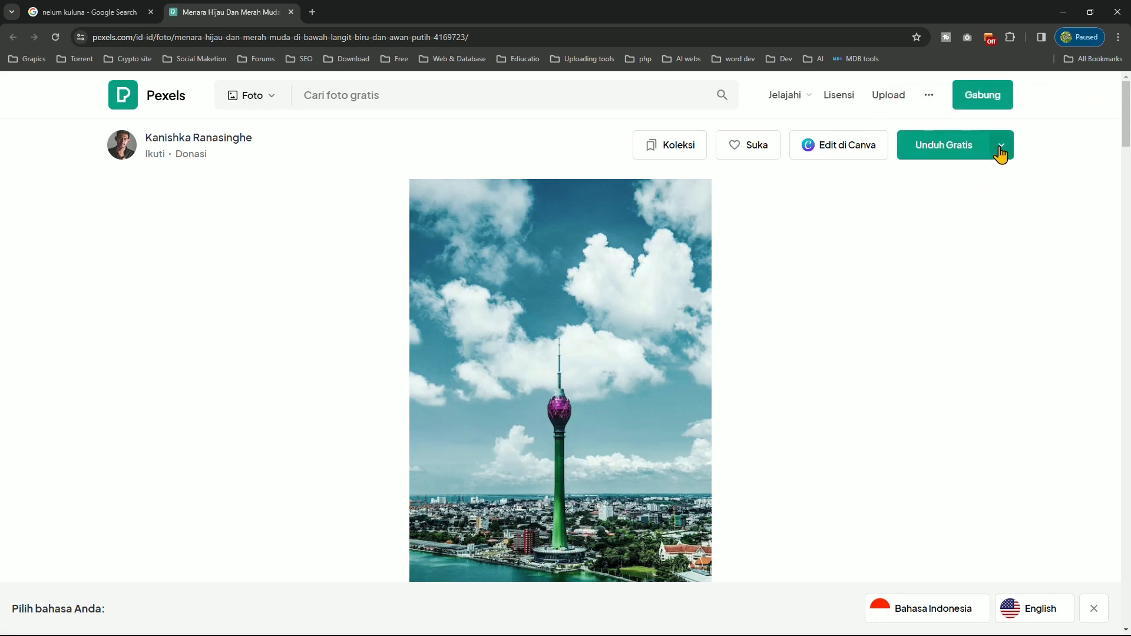
click(998, 148)
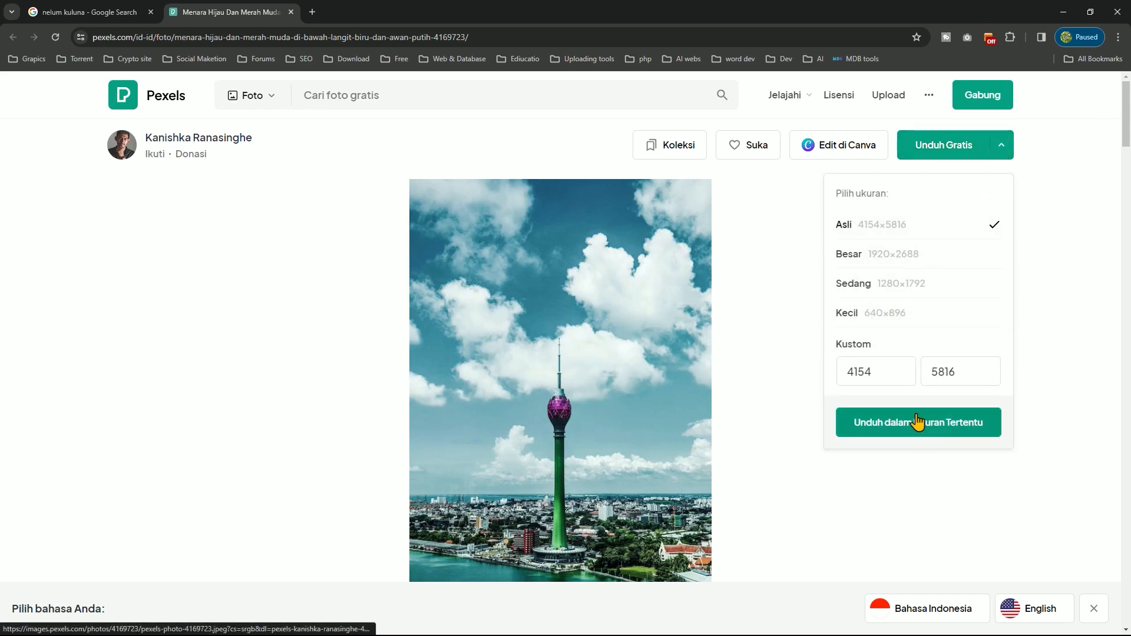
click(902, 439)
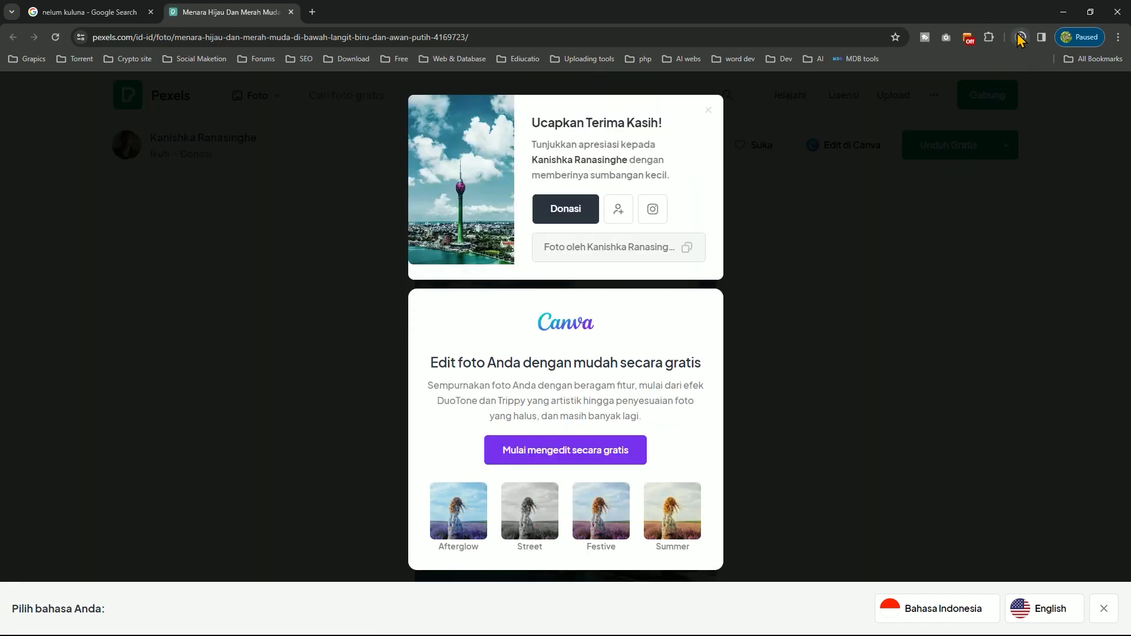
Step: Show the newly downloaded tower photo in its folder and move that folder window out of the way
click(1019, 38)
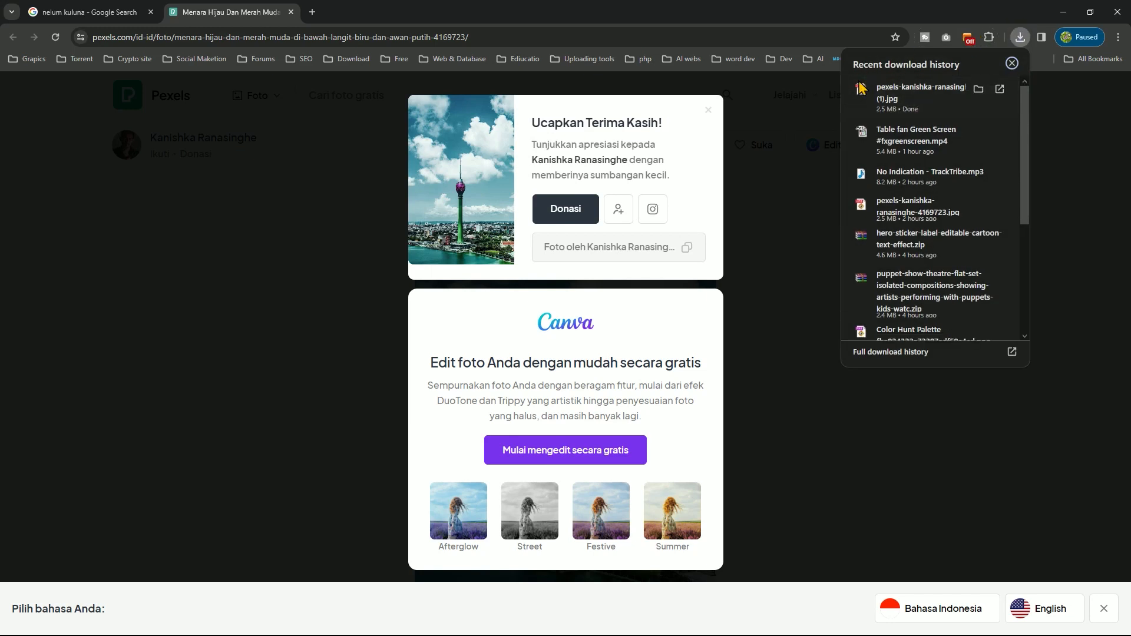
click(981, 90)
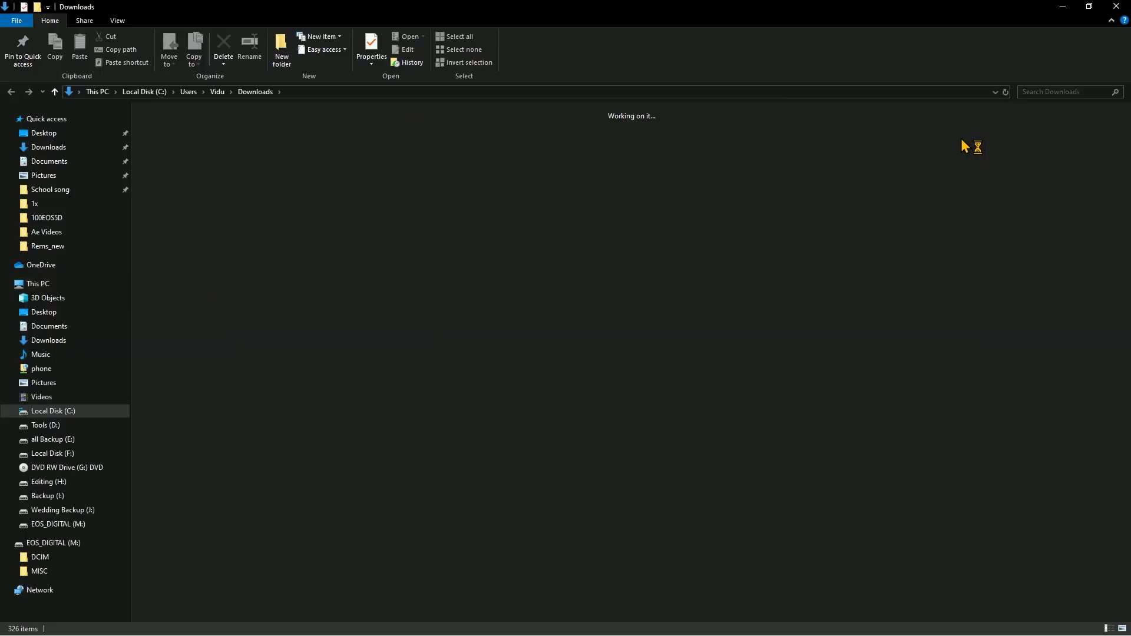
drag(440, 10, 1130, 123)
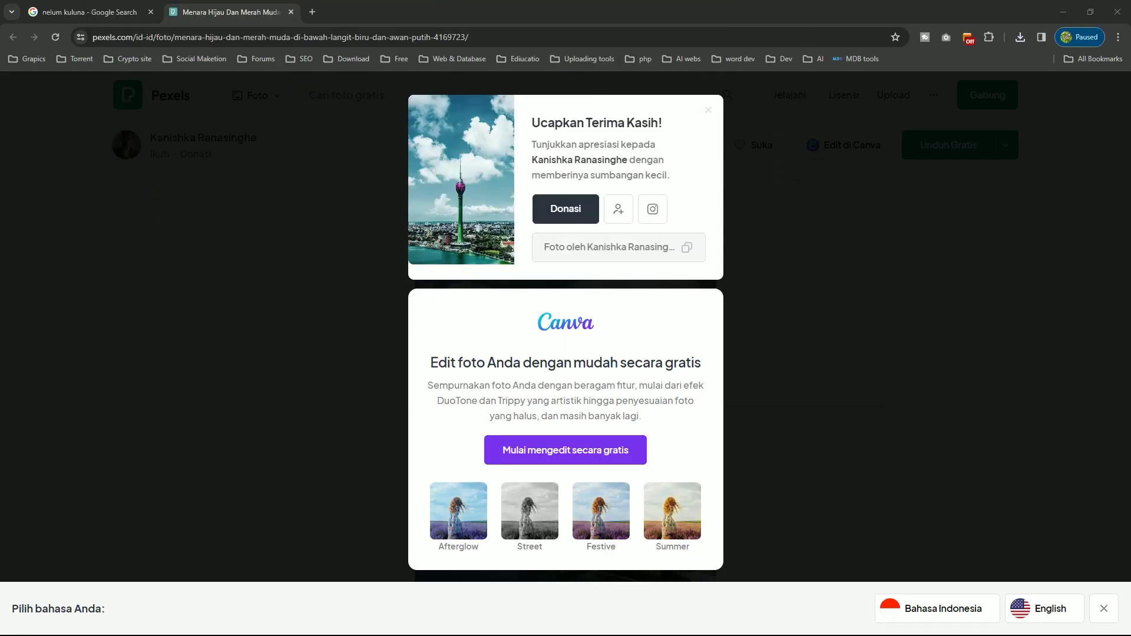
Step: Close both browser windows and launch Adobe Photoshop 2021
click(1117, 11)
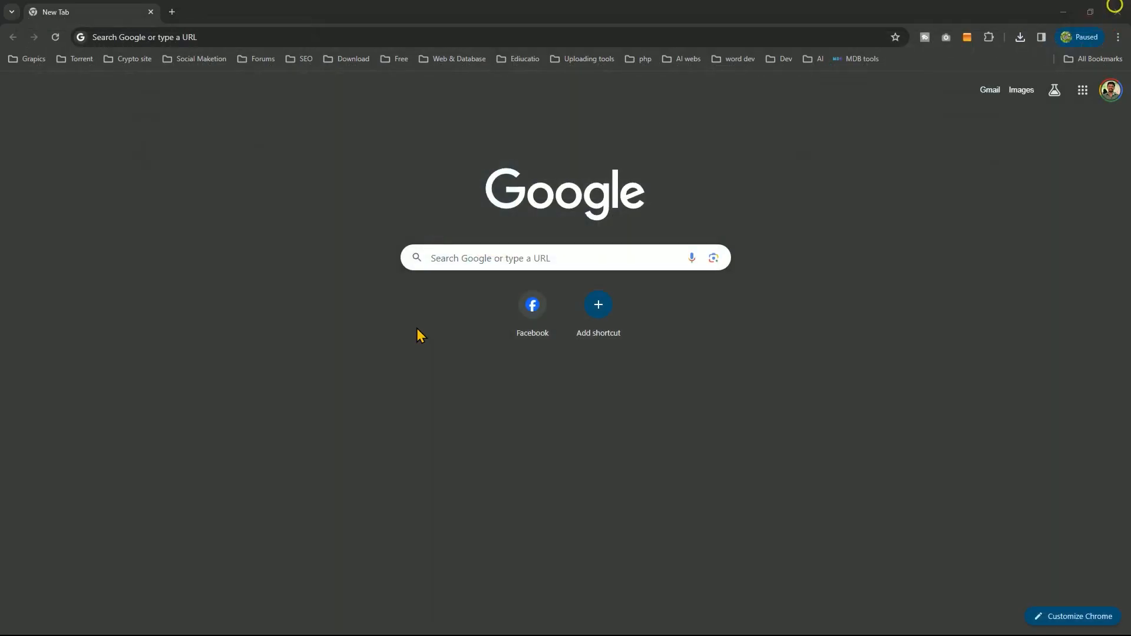
click(1117, 12)
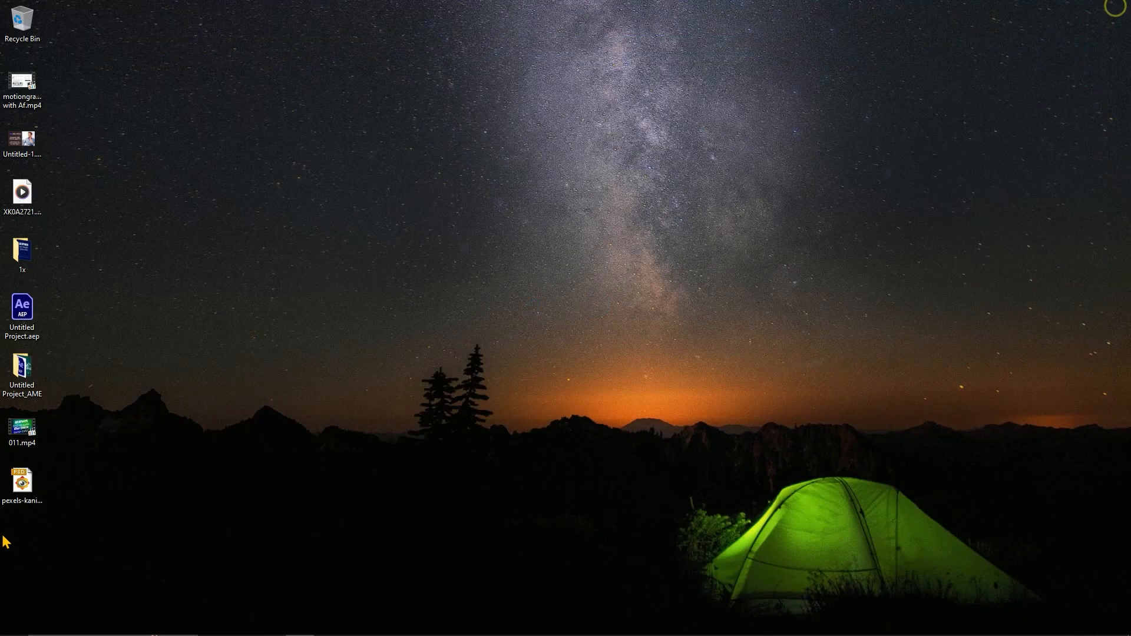
key(super)
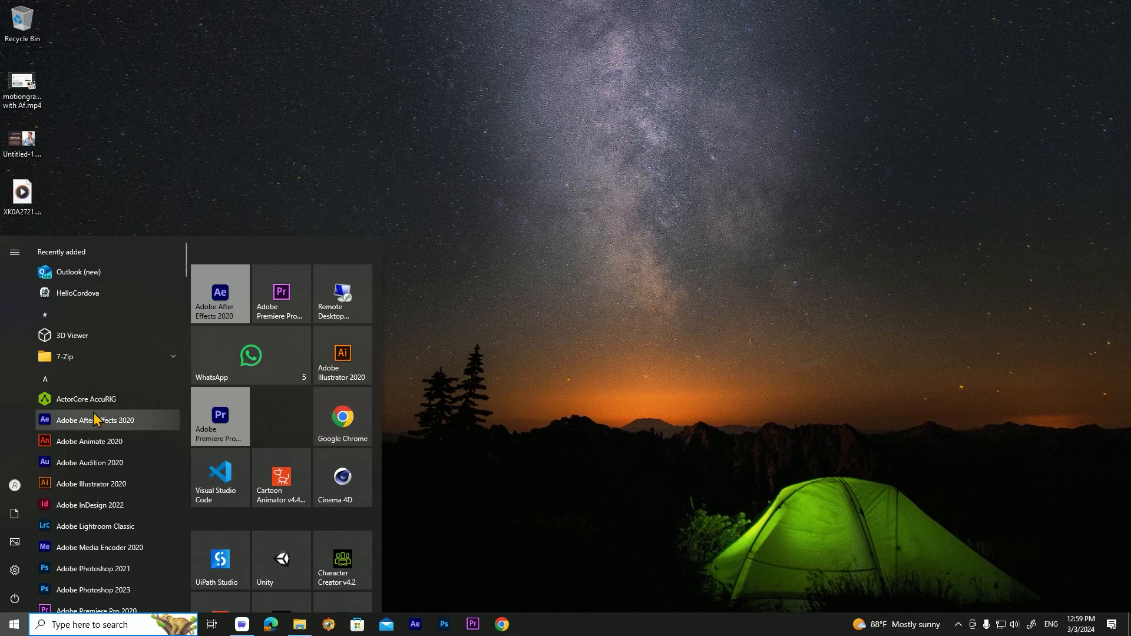
click(134, 567)
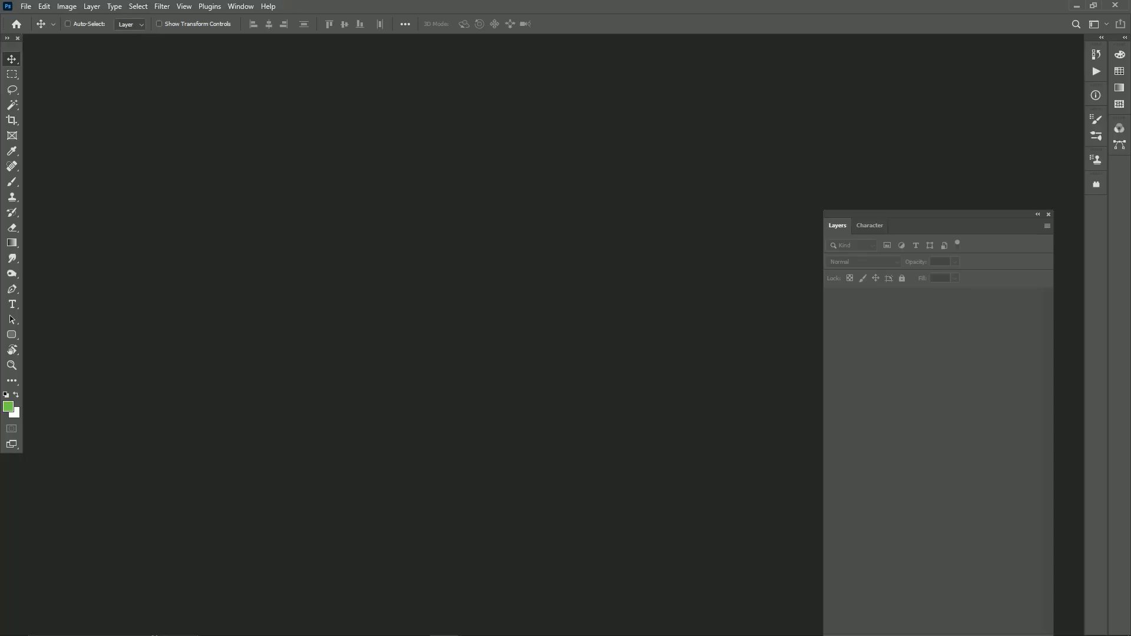
Step: Open the downloaded tower photo in Photoshop from its folder and float its document window
drag(298, 283, 393, 289)
drag(996, 396, 412, 313)
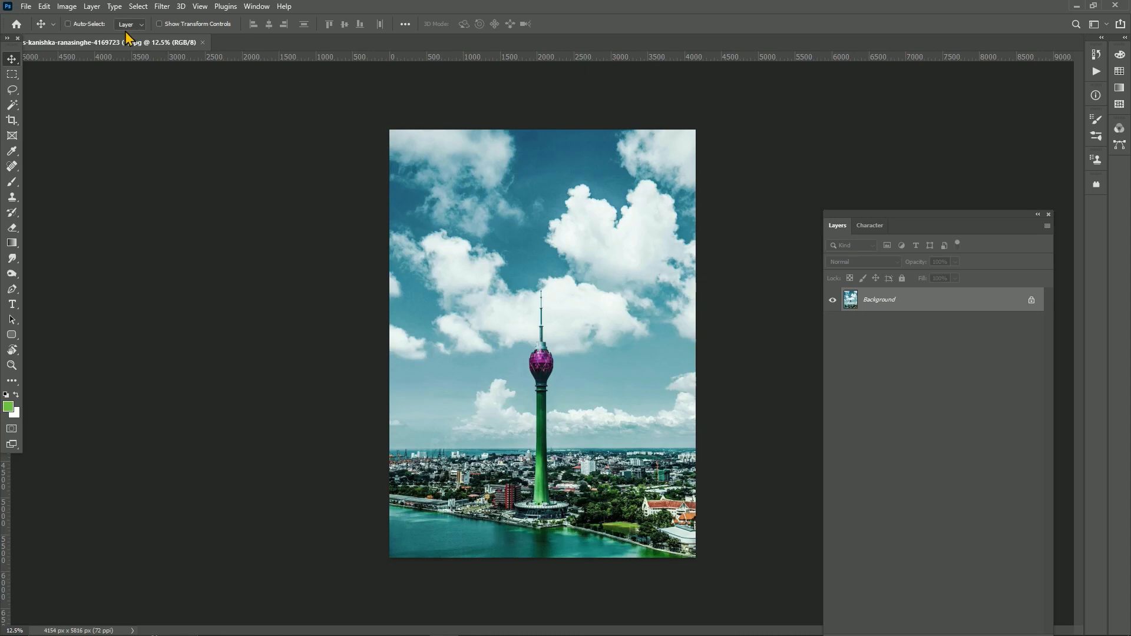
drag(134, 41, 346, 86)
Step: Create a white HDTV 1080p document of 1920 × 1080 pixels and rotate its canvas by 90 degrees to portrait
click(26, 6)
click(41, 21)
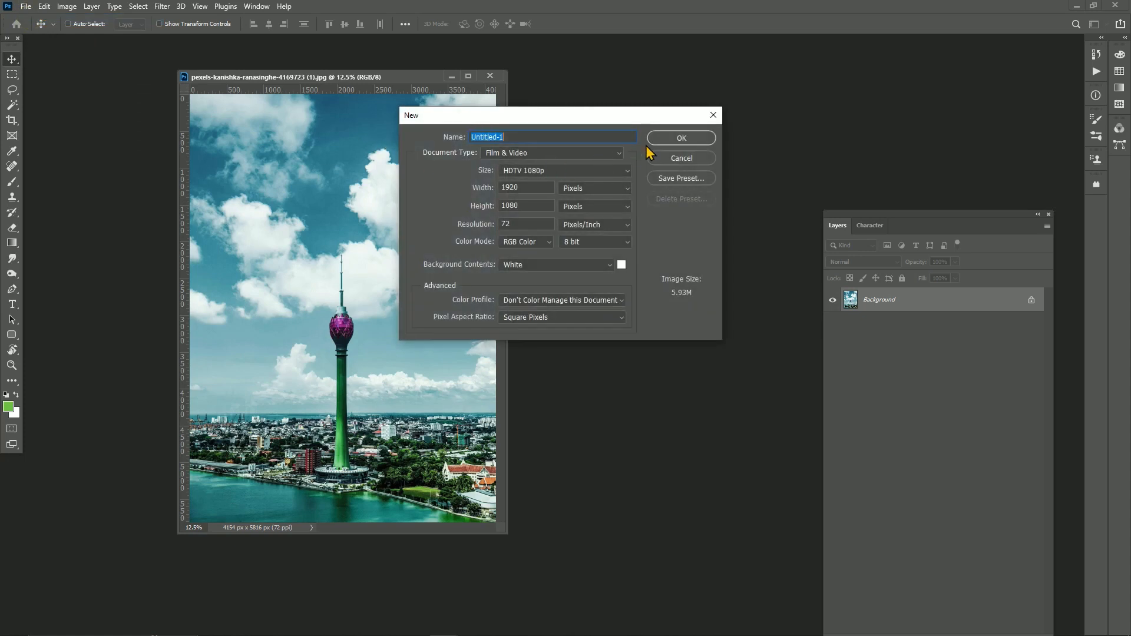
click(678, 141)
drag(466, 101, 217, 112)
click(67, 6)
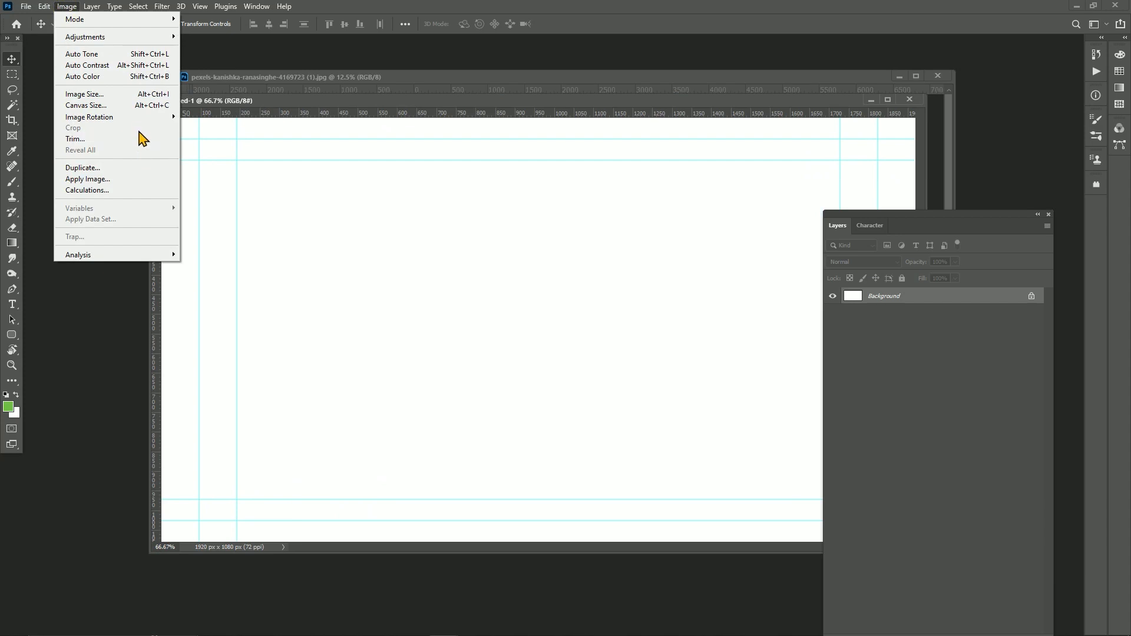
mouse_move(147, 118)
click(221, 141)
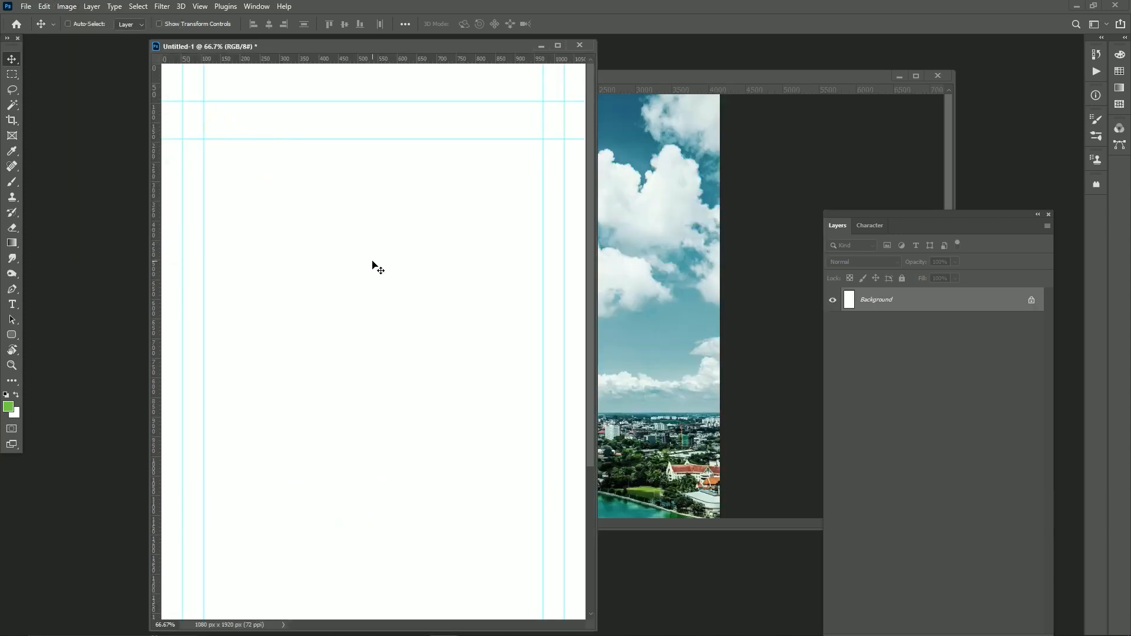
Step: Copy the tower photo into the portrait document as a new layer and close the source photo
key(ctrl+minus)
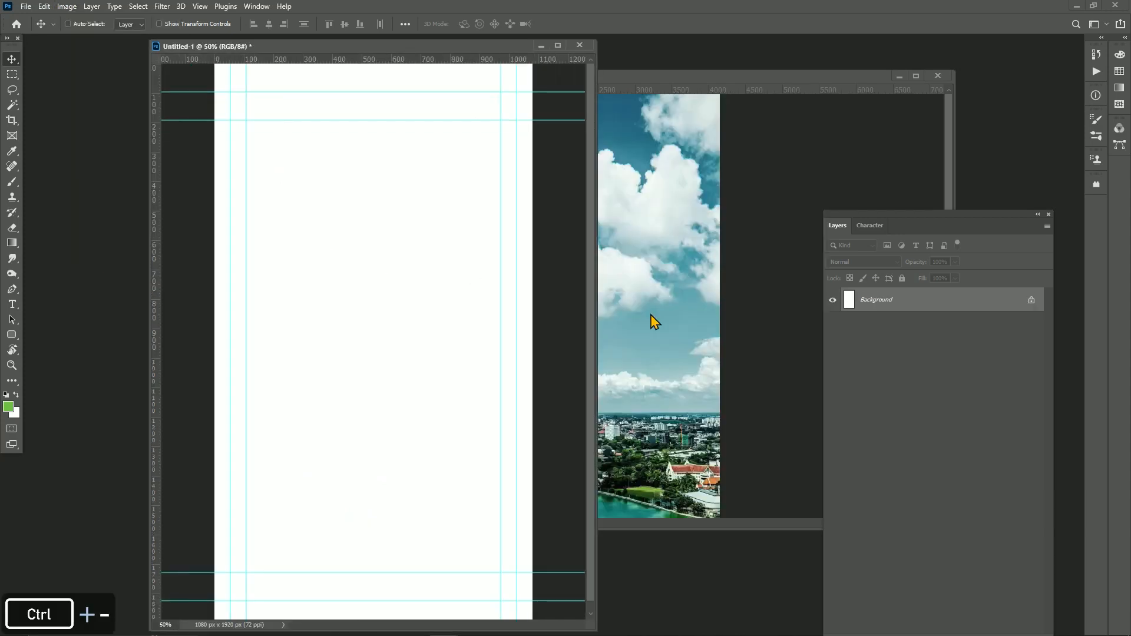
key(ctrl+minus)
click(652, 320)
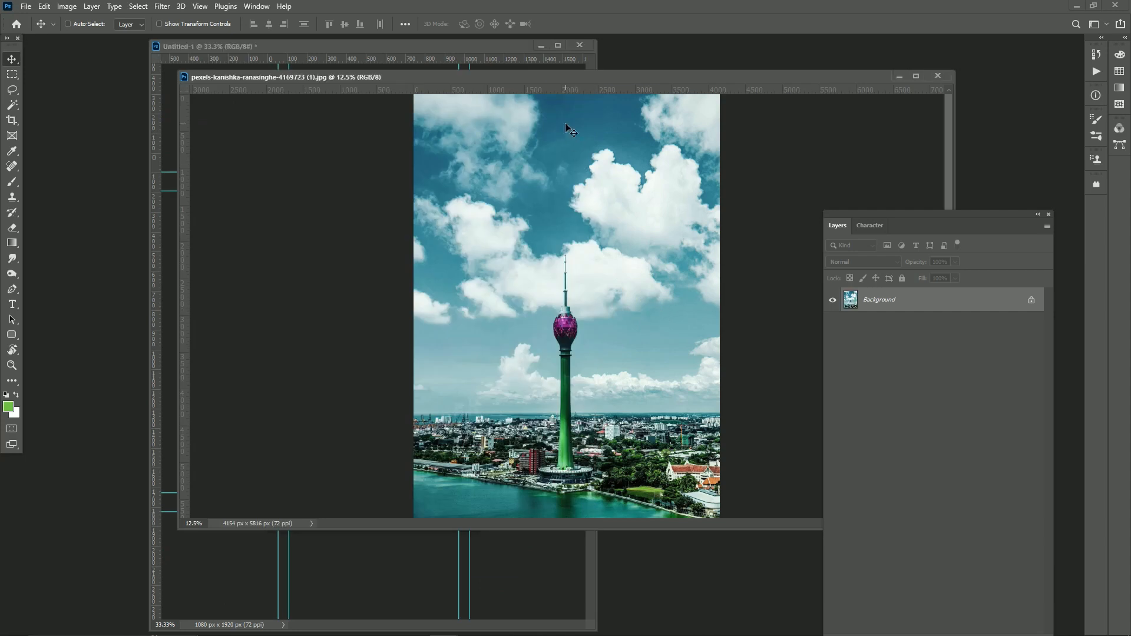
drag(553, 77, 718, 166)
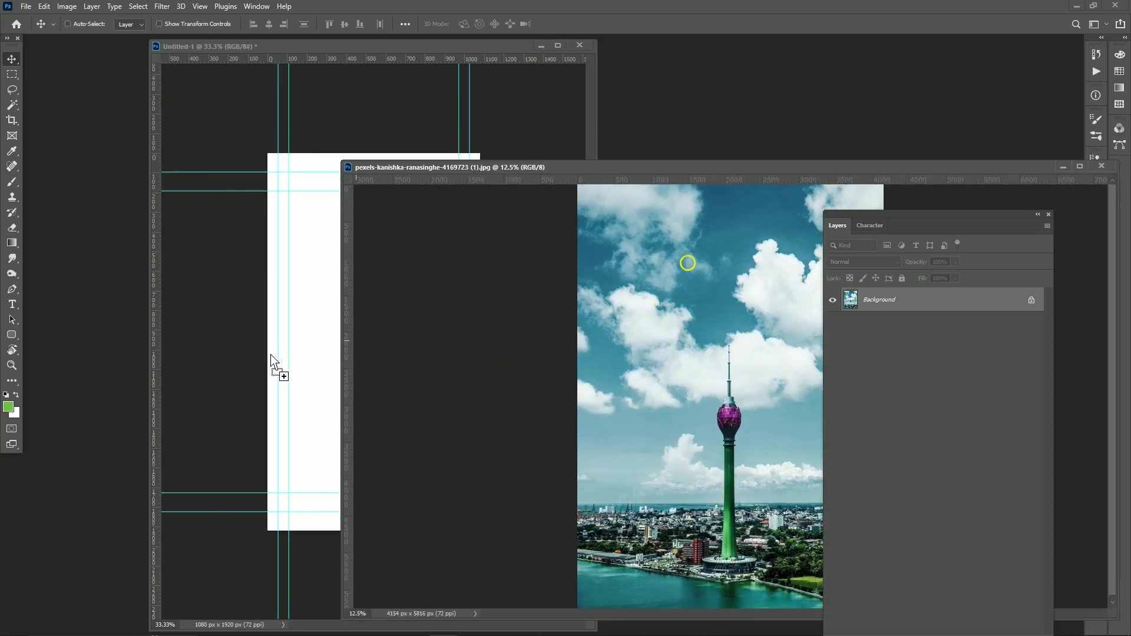
drag(268, 356, 288, 351)
drag(818, 166, 460, 235)
click(733, 235)
Step: Scale the oversized photo layer down to about the canvas height, position it over the canvas, and dock the document window
key(ctrl+minus)
key(ctrl+minus)
key(ctrl+minus)
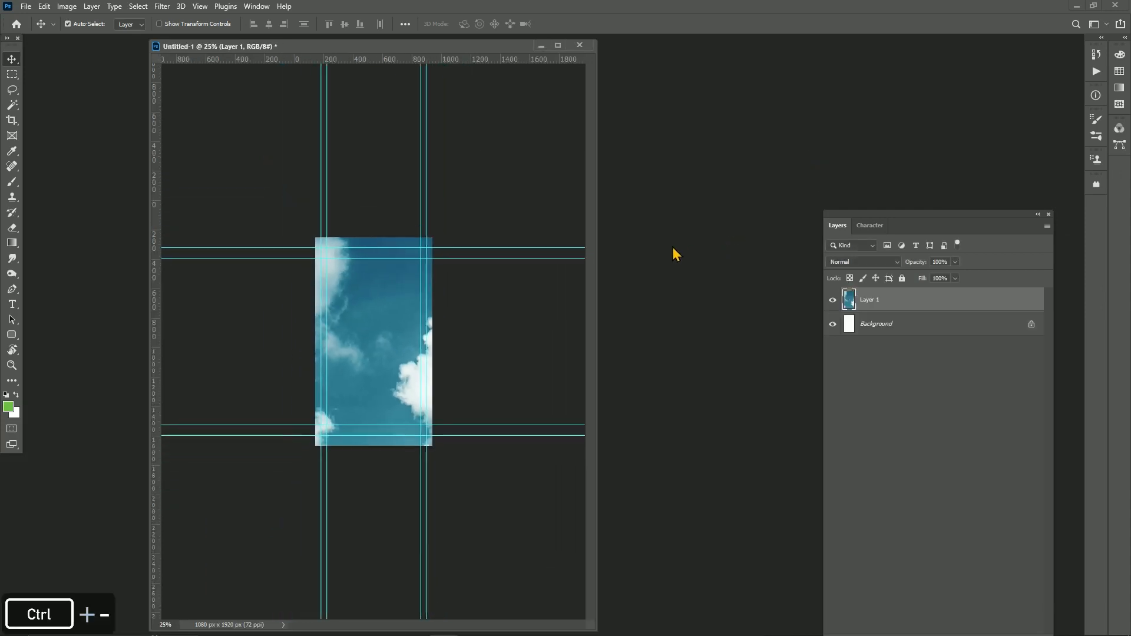
key(ctrl+t)
key(ctrl+minus)
drag(419, 367, 489, 371)
drag(559, 581, 393, 404)
key(Return)
drag(404, 49, 425, 42)
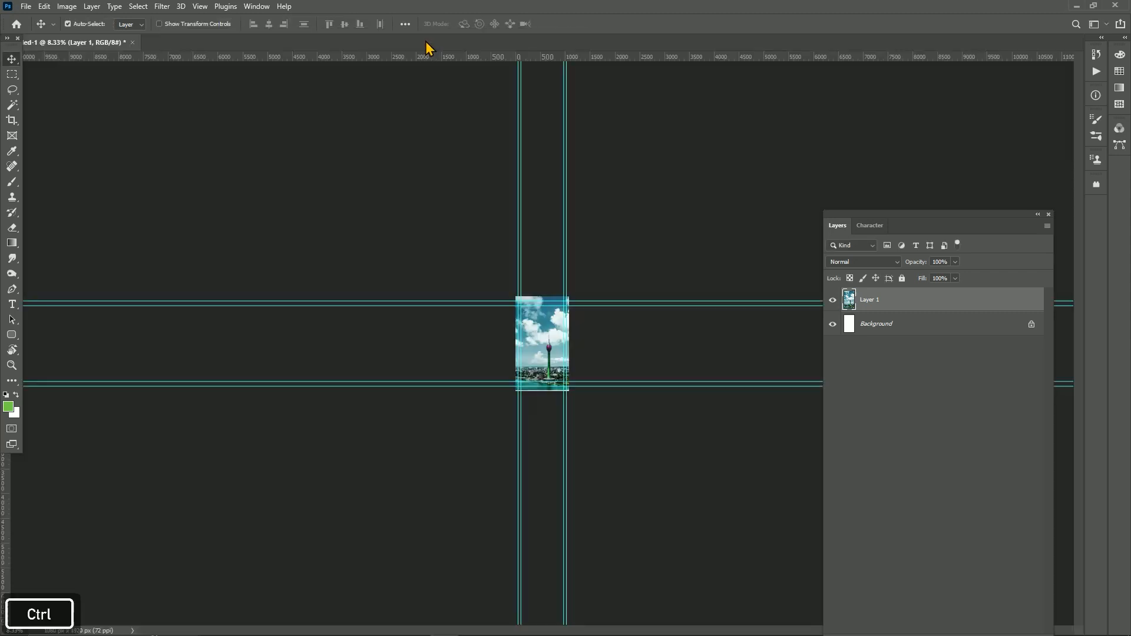
Step: With Free Transform, shift the photo layer to X 528 px, Y 972.50 px so the tower sits near the canvas centre
key(ctrl+plus)
key(ctrl+plus)
key(ctrl+plus)
key(ctrl+plus)
key(ctrl+minus)
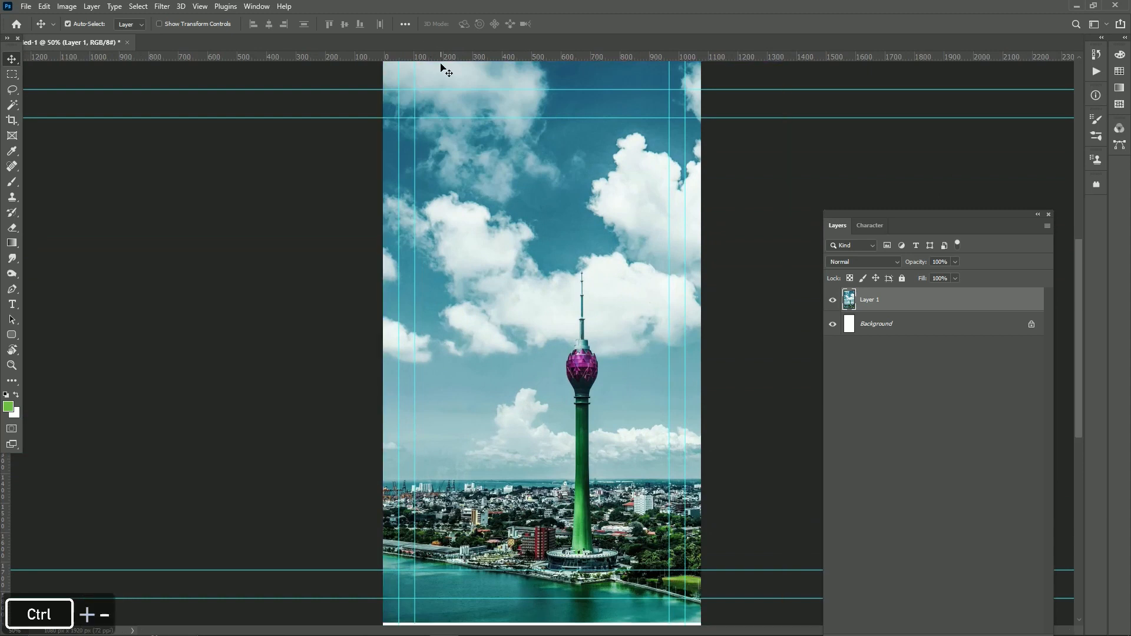
key(ctrl+t)
drag(687, 511, 655, 510)
key(Down)
key(Down)
key(Down)
key(Down)
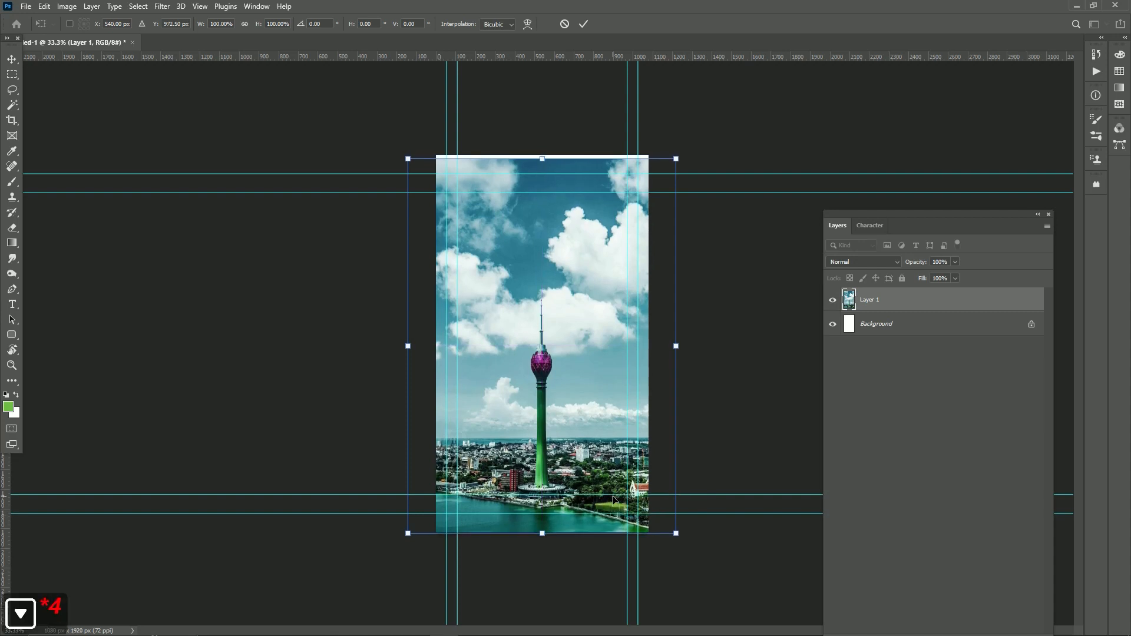
key(Left)
key(Left)
key(Left)
key(Left)
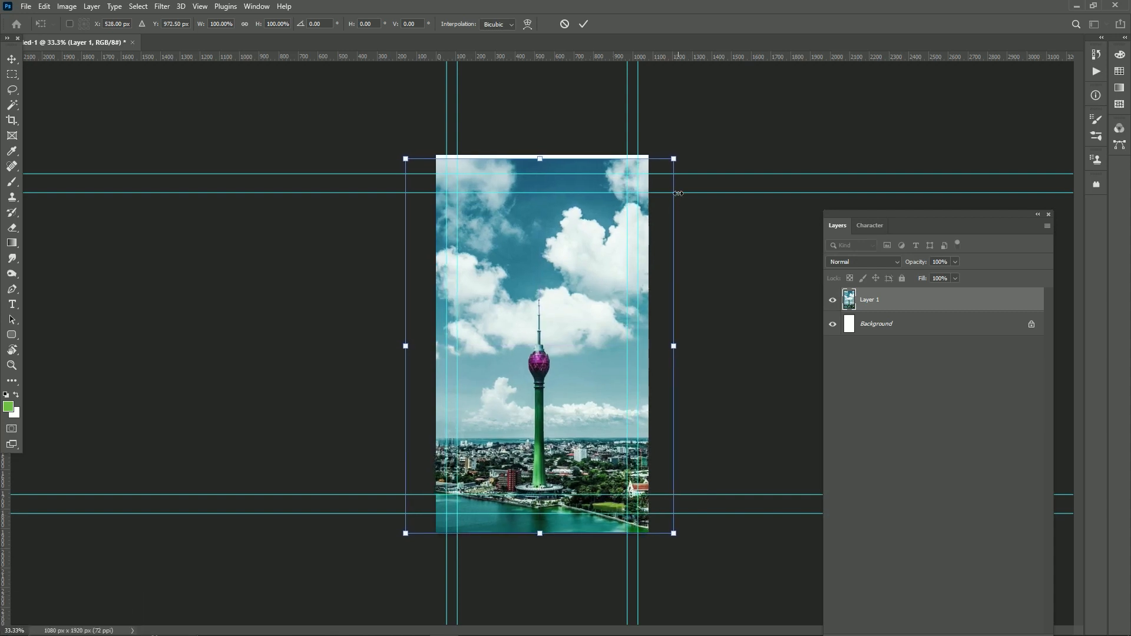
Step: Enlarge the photo layer to about 127% to cover the whole canvas, recentre the tower, and apply the transform
drag(675, 157, 749, 55)
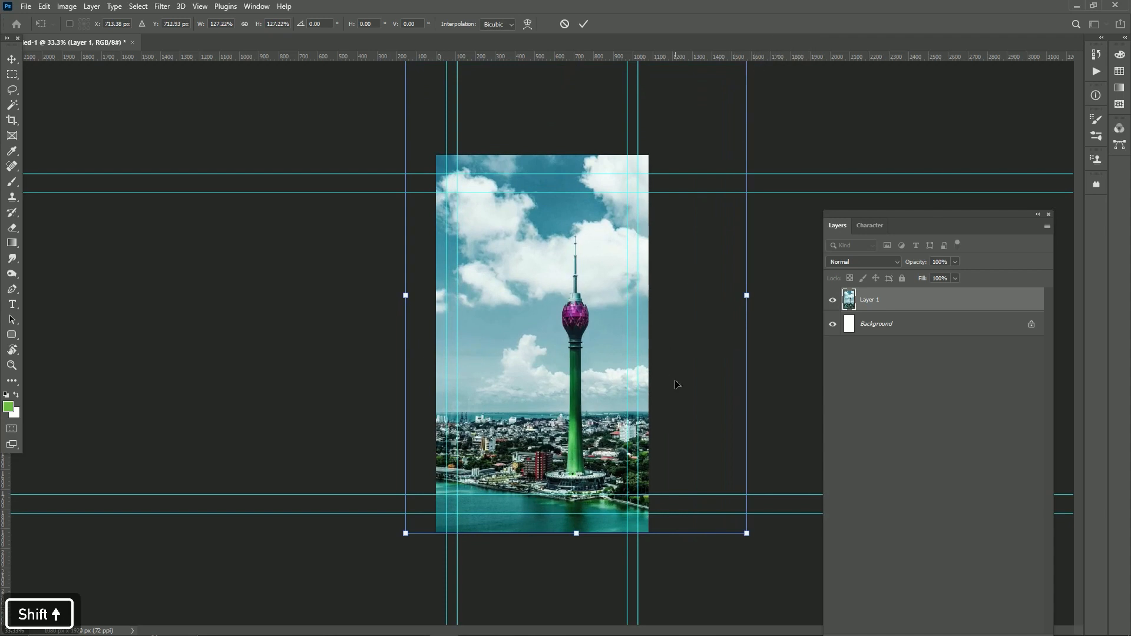
drag(675, 382, 629, 387)
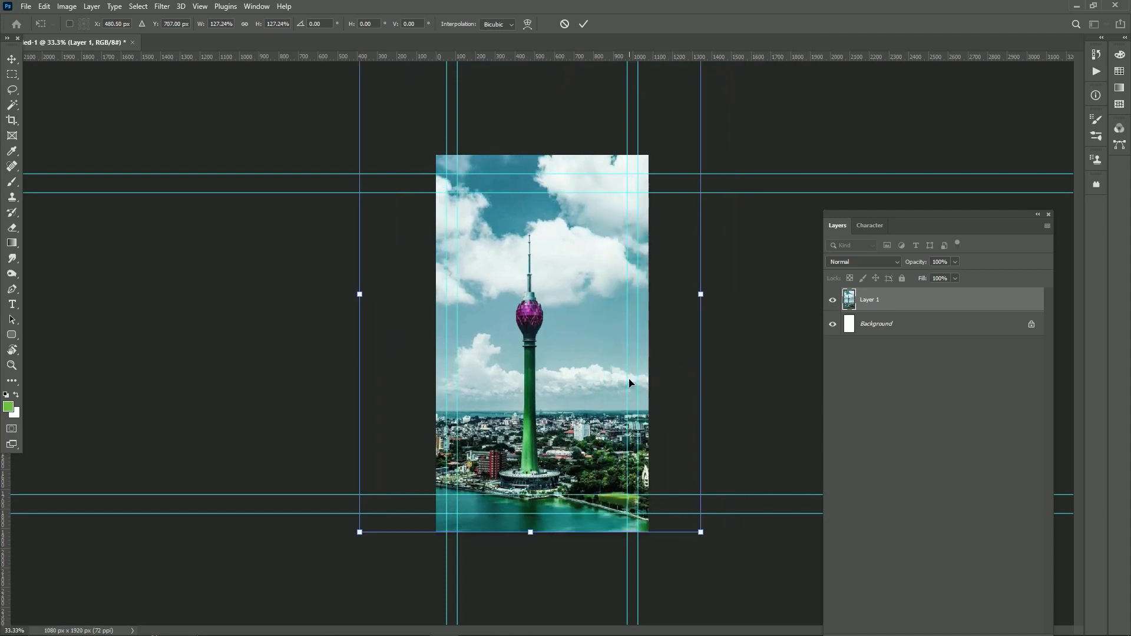
key(ctrl+minus)
mouse_move(661, 127)
mouse_down()
mouse_move(687, 89)
mouse_move(670, 120)
mouse_up()
key(Return)
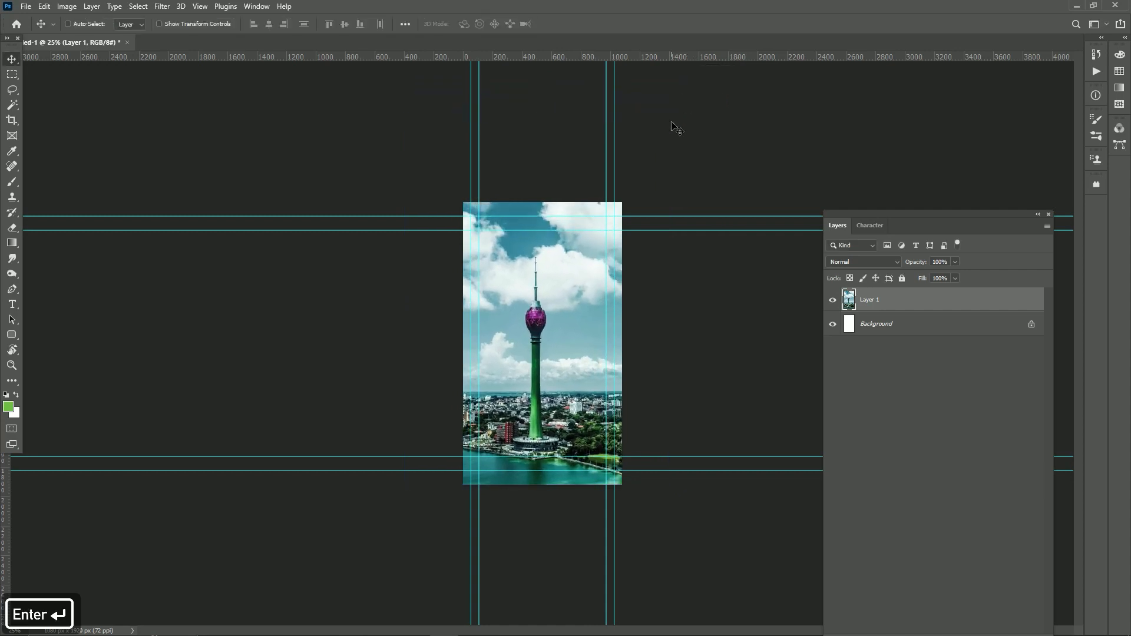
key(ctrl+plus)
key(ctrl+plus)
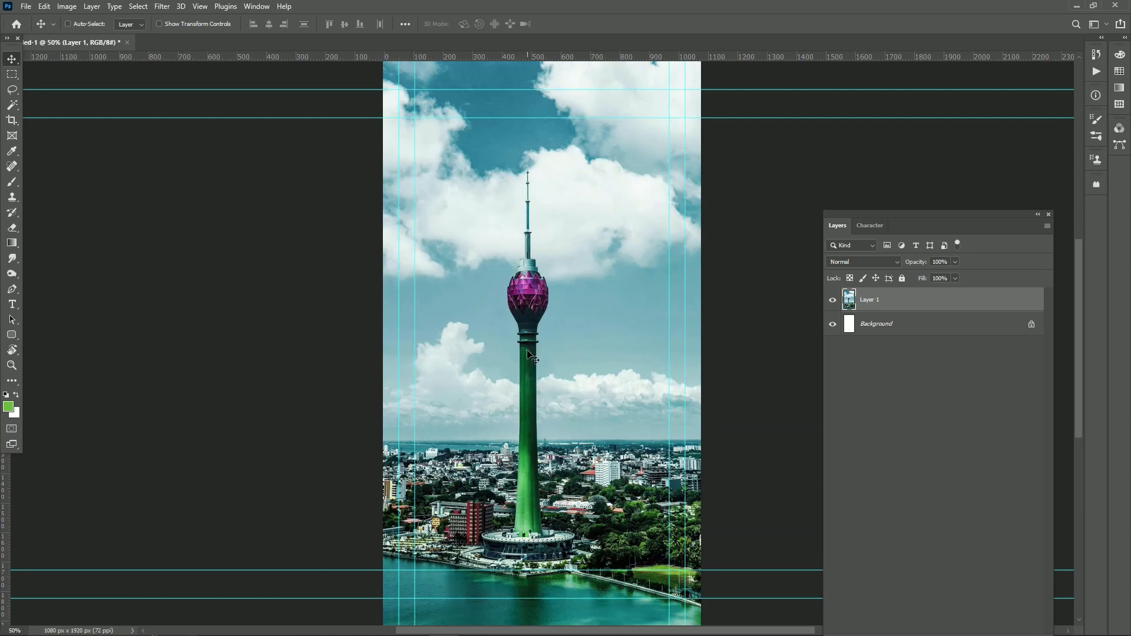
key(ctrl+plus)
key(ctrl+minus)
key(ctrl+minus)
key(ctrl+plus)
key(ctrl+plus)
key(ctrl+plus)
key(ctrl+minus)
key(ctrl+minus)
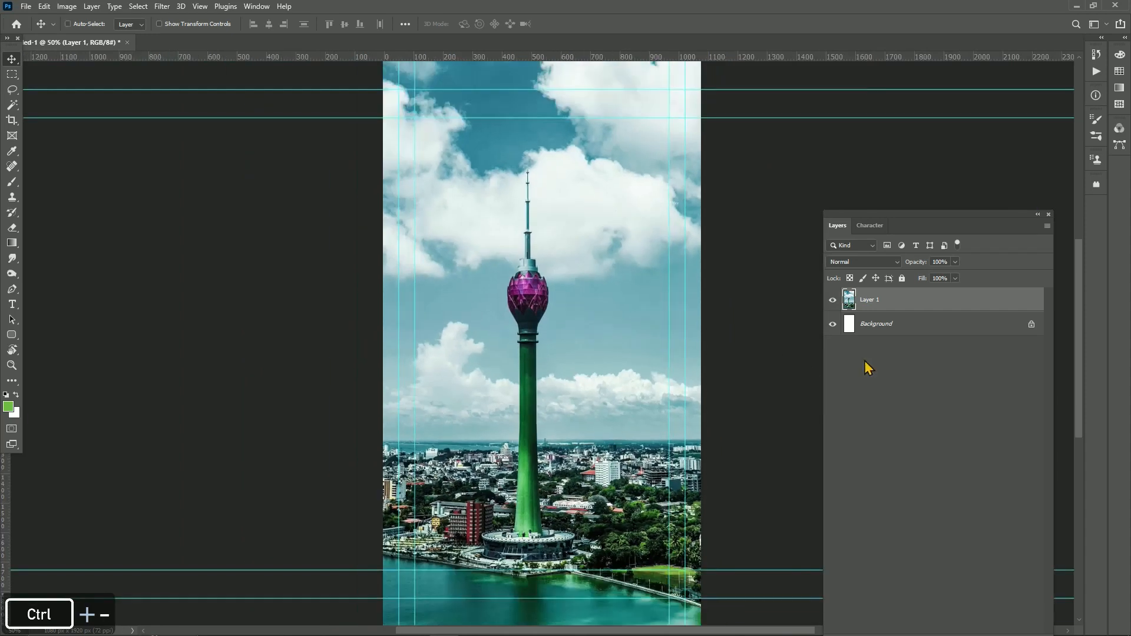
Step: Delete the white Background layer so that only the tower photo layer is left
click(900, 341)
click(895, 324)
key(Delete)
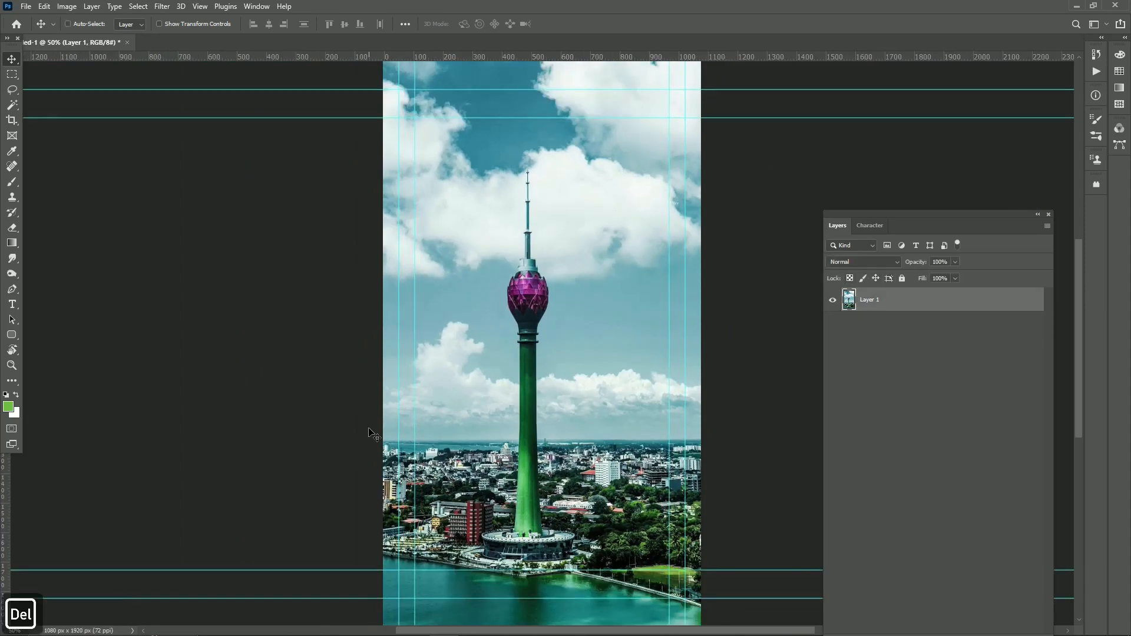
Step: Start a Pen tool path at the horizon on the left edge of the tower photo
key(ctrl+plus)
key(ctrl+plus)
key(Delete)
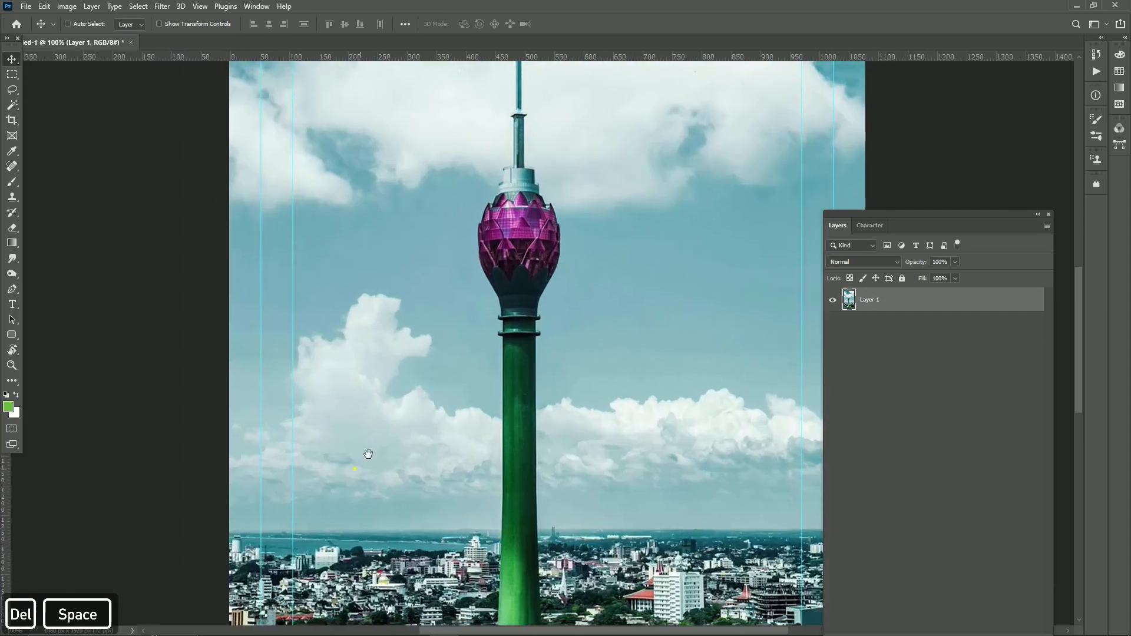
drag(347, 471, 432, 415)
key(p)
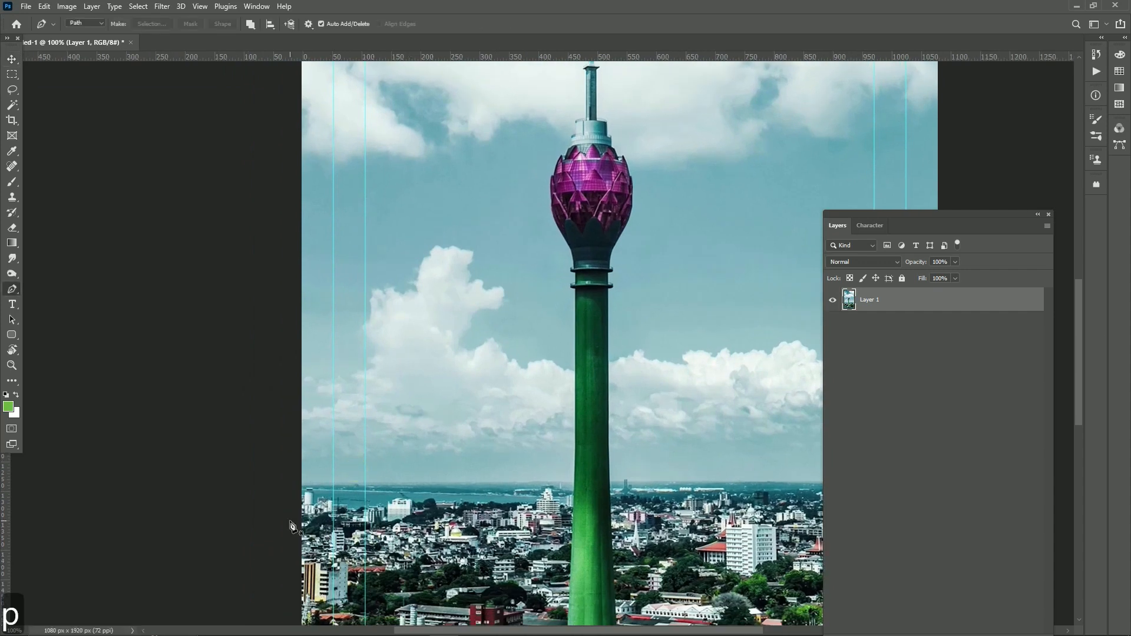
key(ctrl+plus)
drag(290, 525, 339, 377)
key(ctrl+minus)
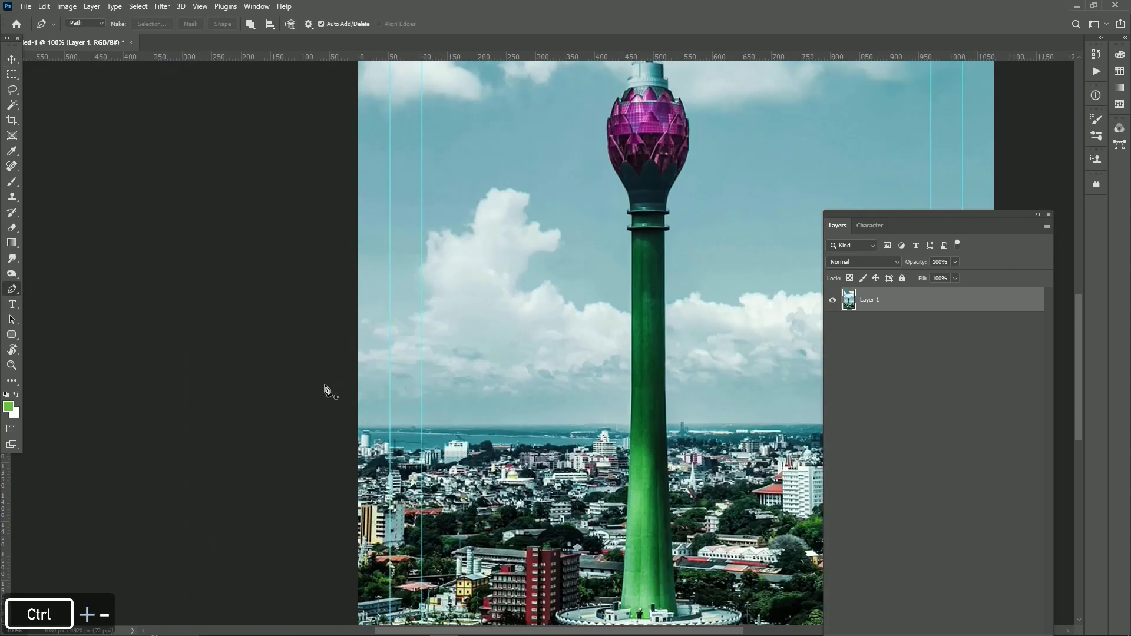
click(355, 431)
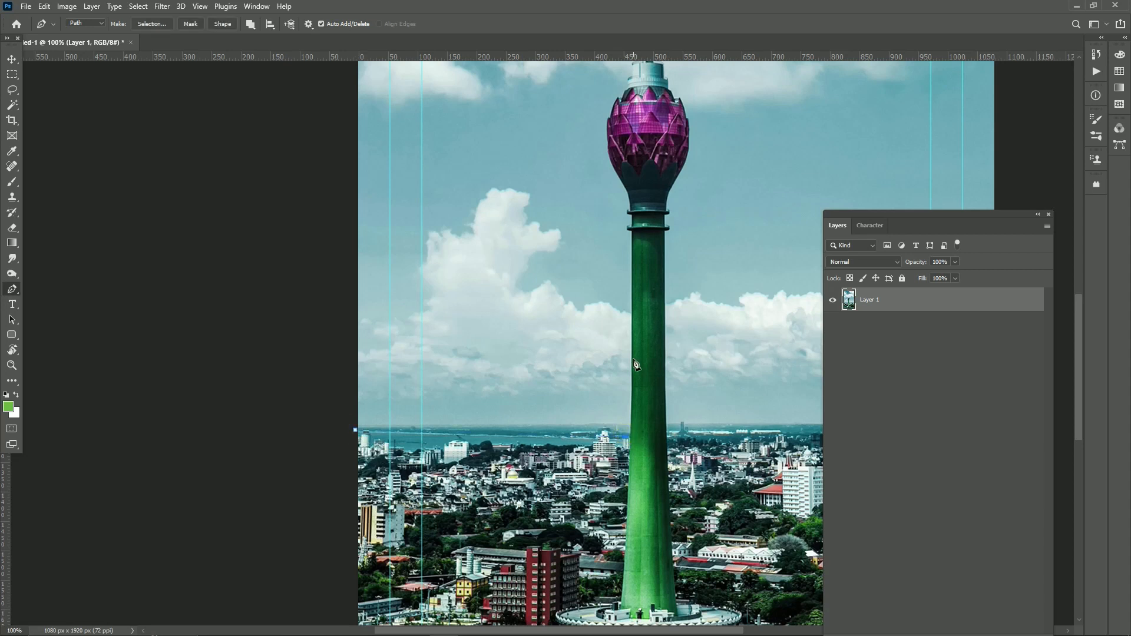
Step: Continue the path along the horizon to the left edge of the green tower shaft
key(ctrl+plus)
key(ctrl+plus)
key(ctrl+plus)
drag(576, 346, 221, 284)
drag(438, 479, 372, 385)
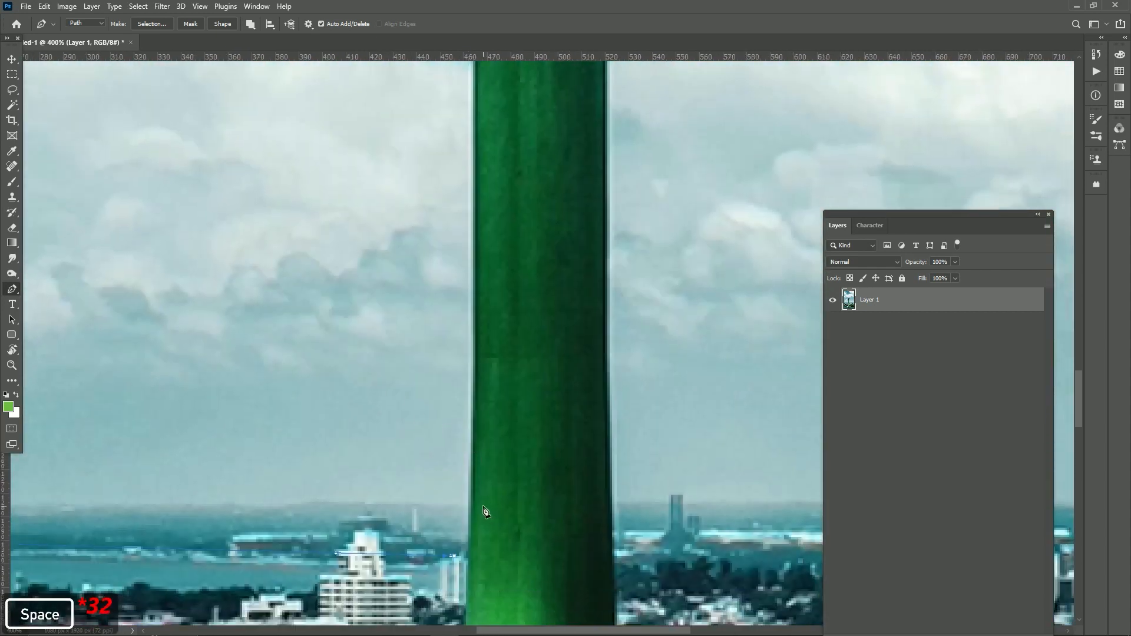
click(470, 555)
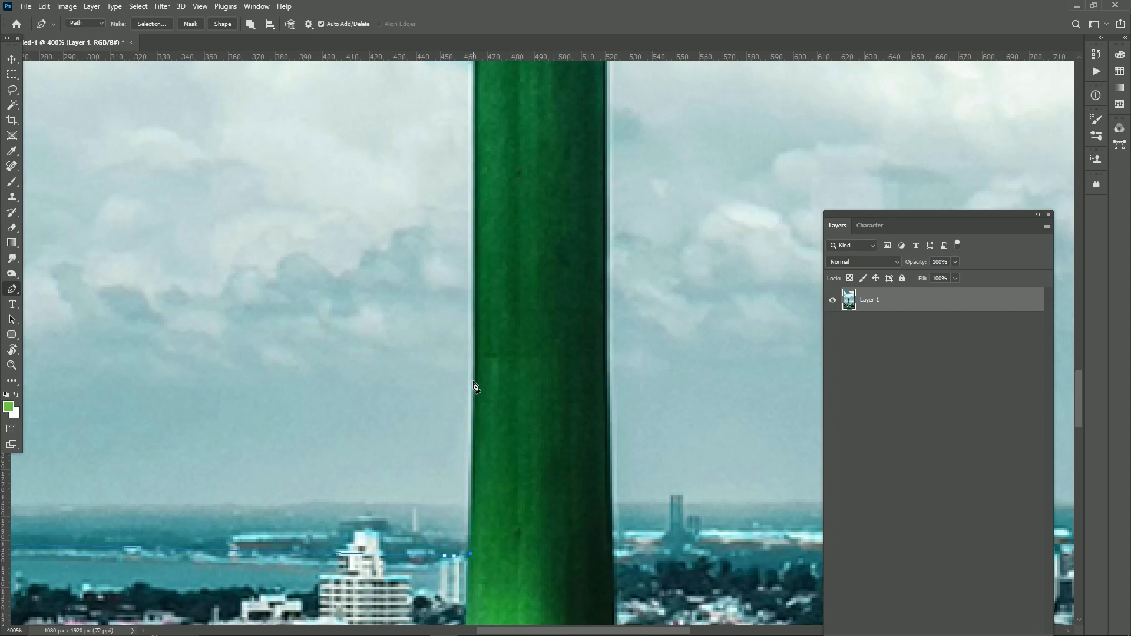
Step: Trace the path up the left edge of the green shaft towards the rings below the tower bulb
drag(474, 237, 487, 425)
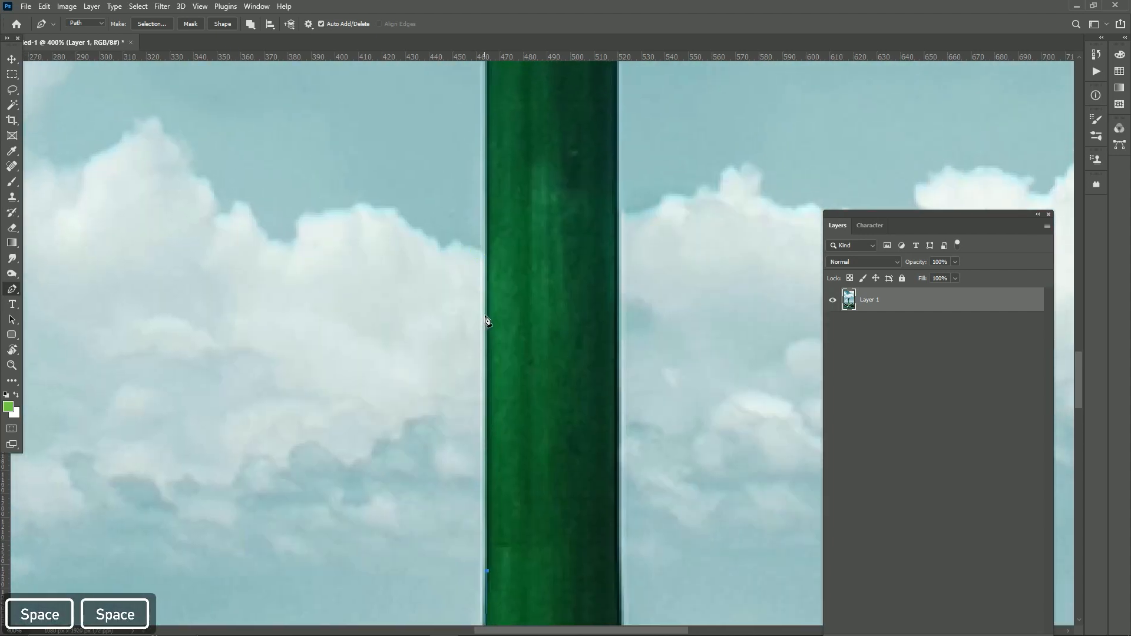
click(486, 320)
drag(510, 147, 553, 323)
click(532, 247)
drag(535, 126, 542, 313)
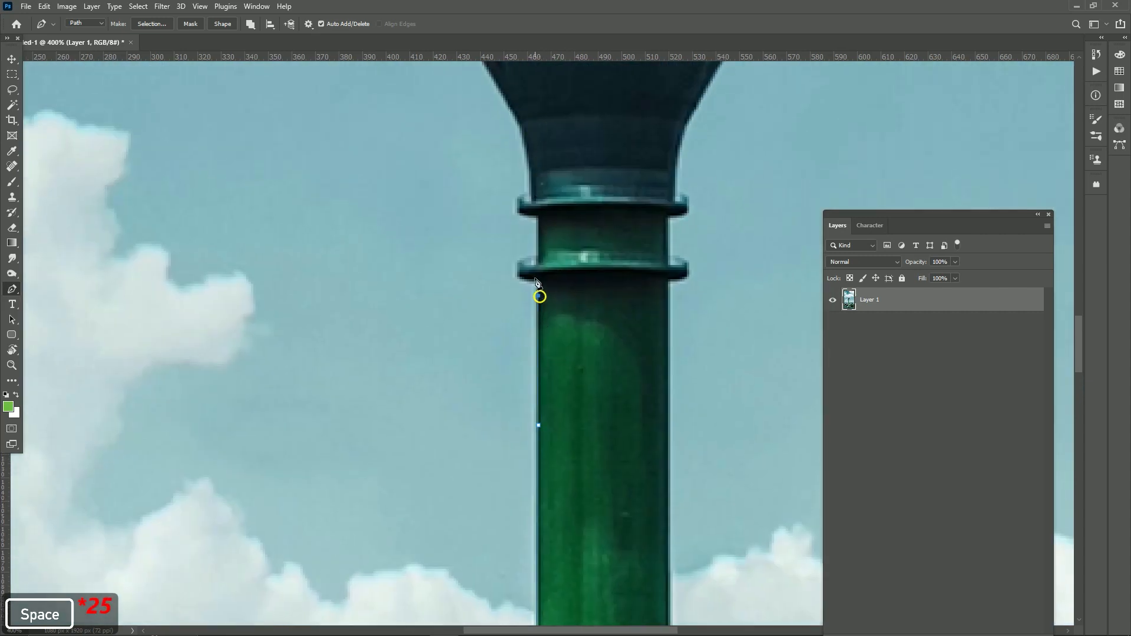
Step: Trace the path around the left ends of both rings at the top of the shaft
click(538, 294)
click(536, 275)
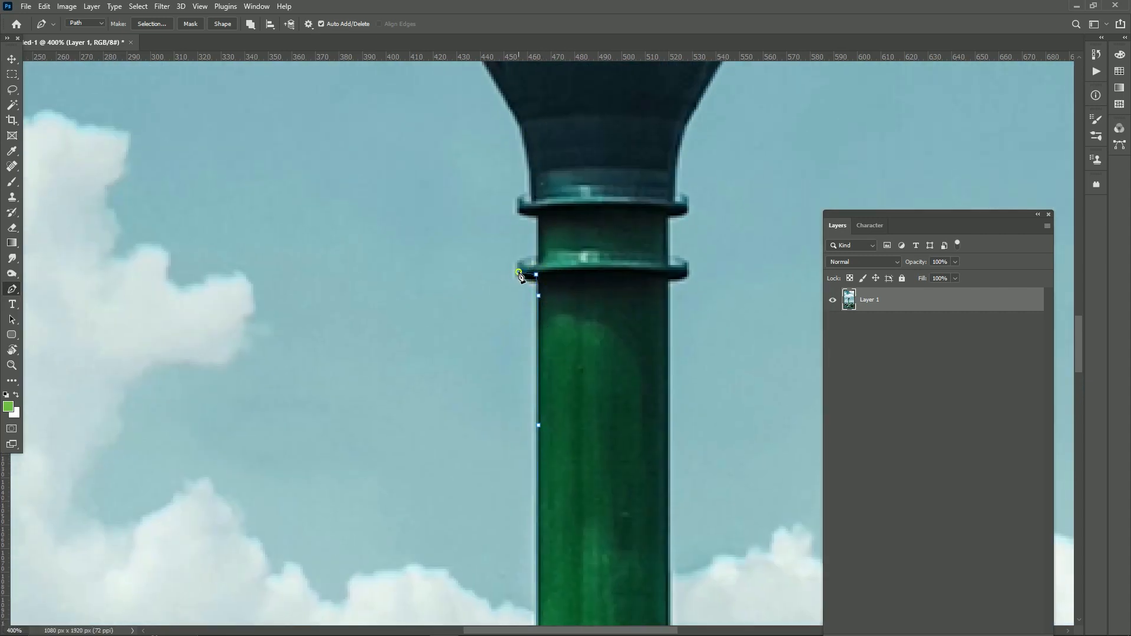
click(524, 263)
click(541, 265)
click(539, 218)
click(532, 202)
Step: Carry the path across the upper ring and down around the right ends of both rings onto the shaft
click(675, 205)
click(668, 216)
click(668, 265)
click(685, 272)
click(669, 282)
click(670, 453)
Step: Continue the path down the right edge of the green shaft to the horizon
key(space)
drag(669, 518, 556, 161)
key(ctrl+minus)
key(ctrl+minus)
key(ctrl+minus)
key(ctrl+plus)
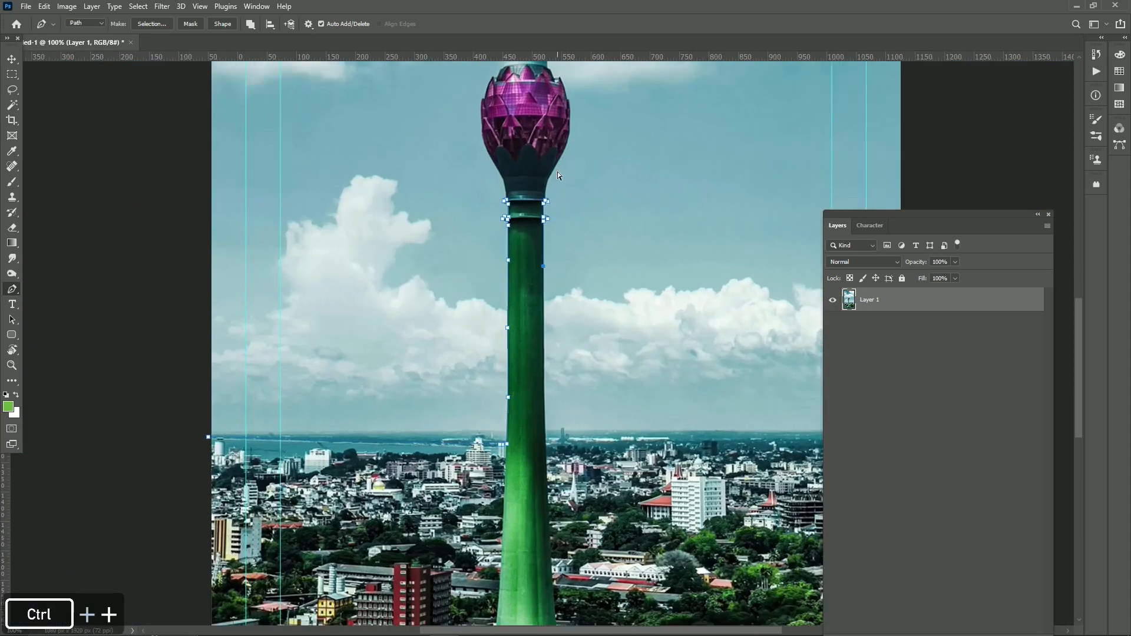
drag(583, 288, 538, 176)
click(503, 397)
Step: Extend the path along the horizon from the shaft to the right edge of the photo
key(space)
drag(654, 440, 570, 407)
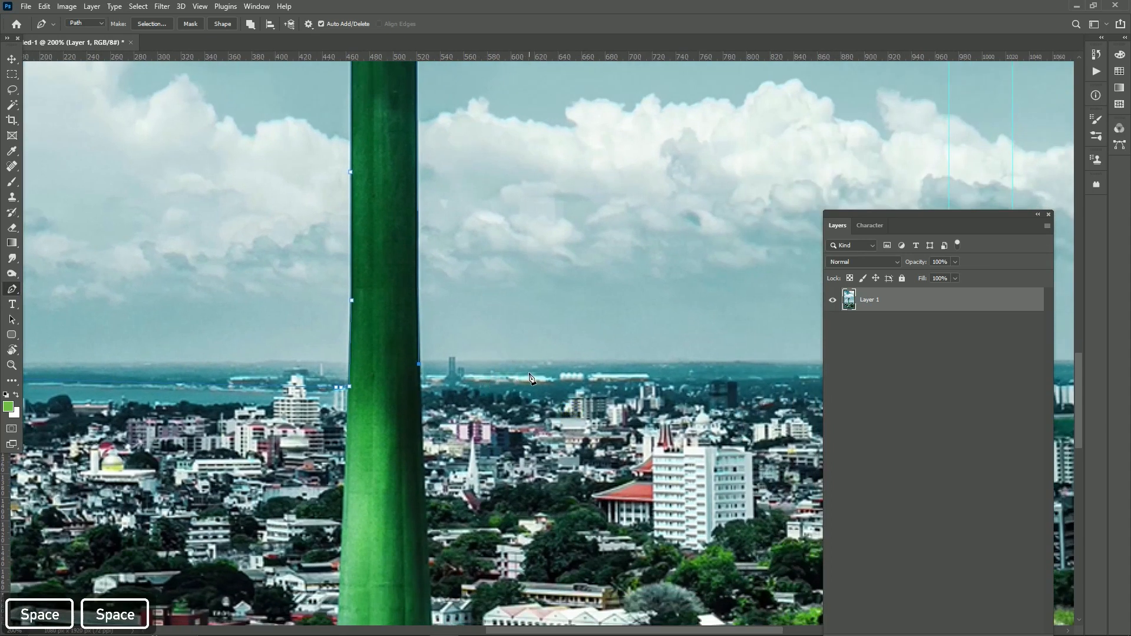
click(529, 373)
key(space)
drag(644, 374, 420, 373)
click(516, 364)
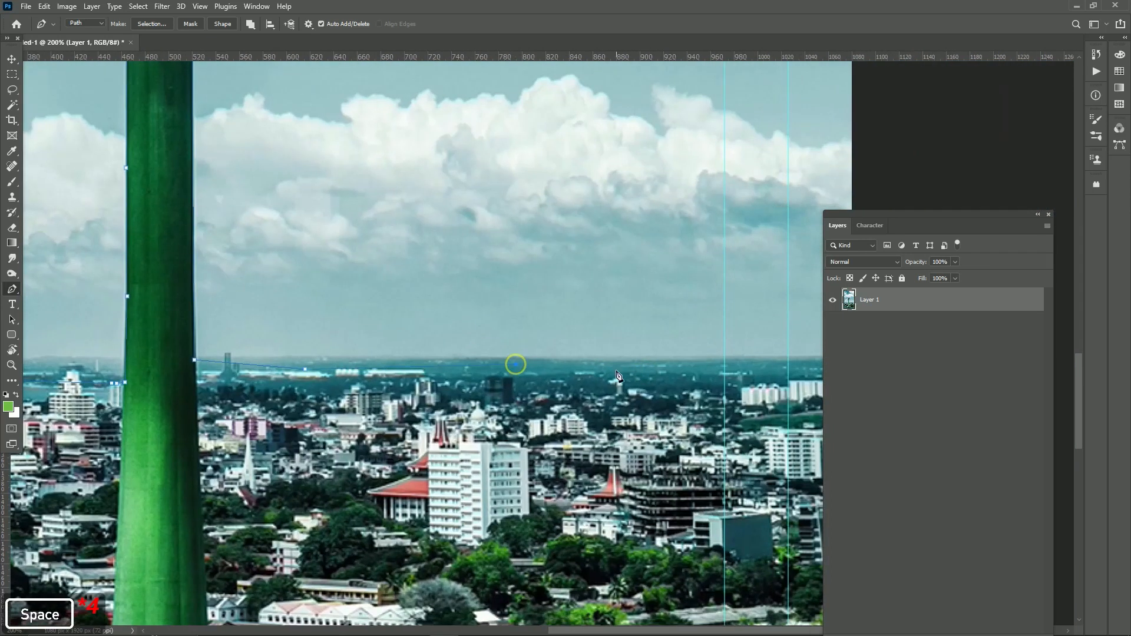
click(661, 367)
key(ctrl+minus)
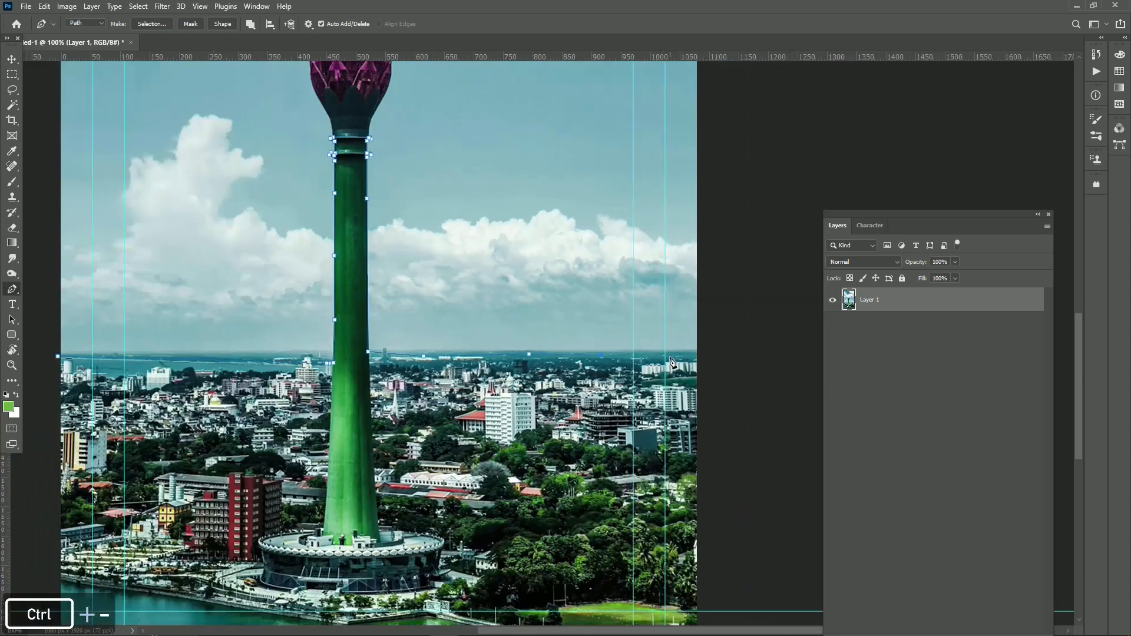
click(697, 354)
Step: Close the path by looping it outside the canvas around the whole sky, back to the starting point
key(ctrl+minus)
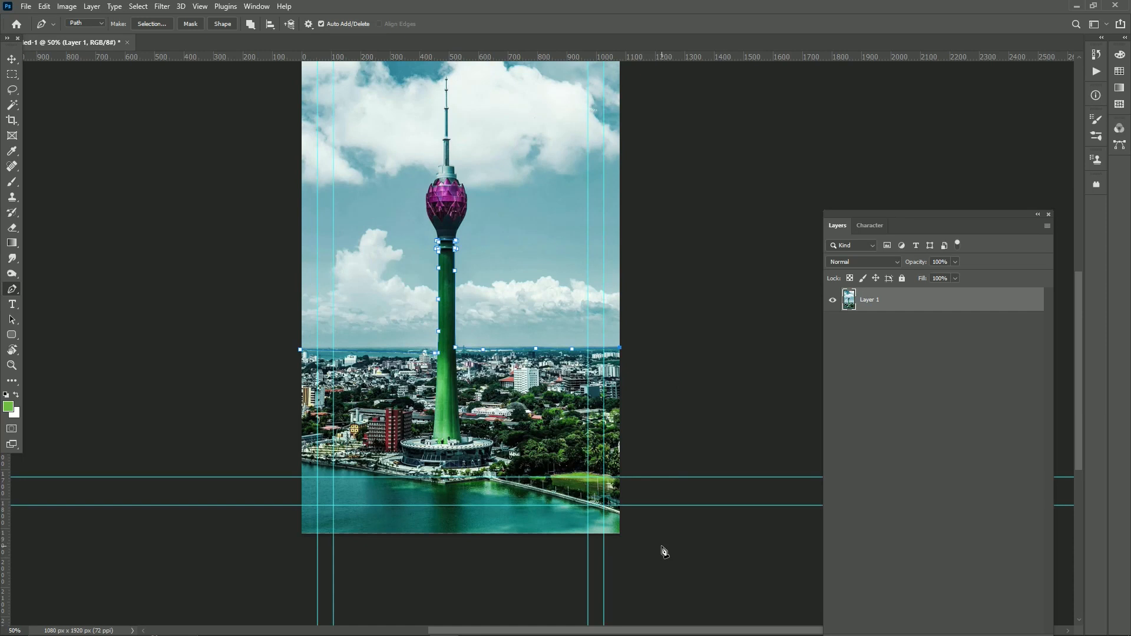
key(ctrl+minus)
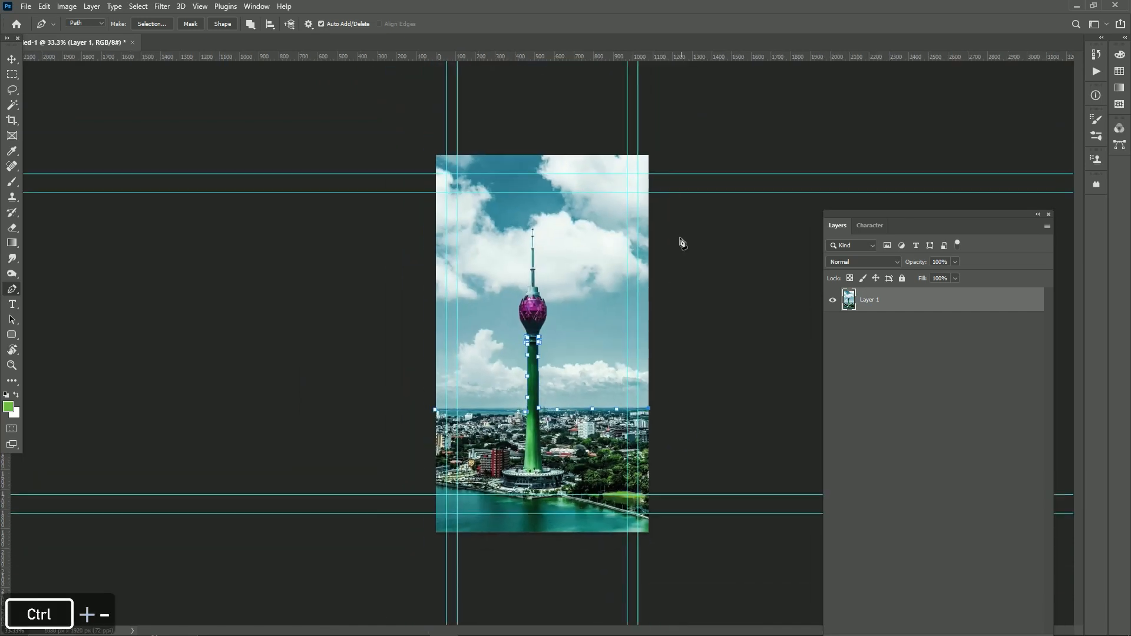
click(733, 152)
click(358, 122)
click(332, 193)
click(339, 371)
click(398, 399)
click(434, 409)
Step: Convert the path to a new anti-aliased selection with a 1-pixel feather, delete the sky and tower top, and deselect
right_click(459, 326)
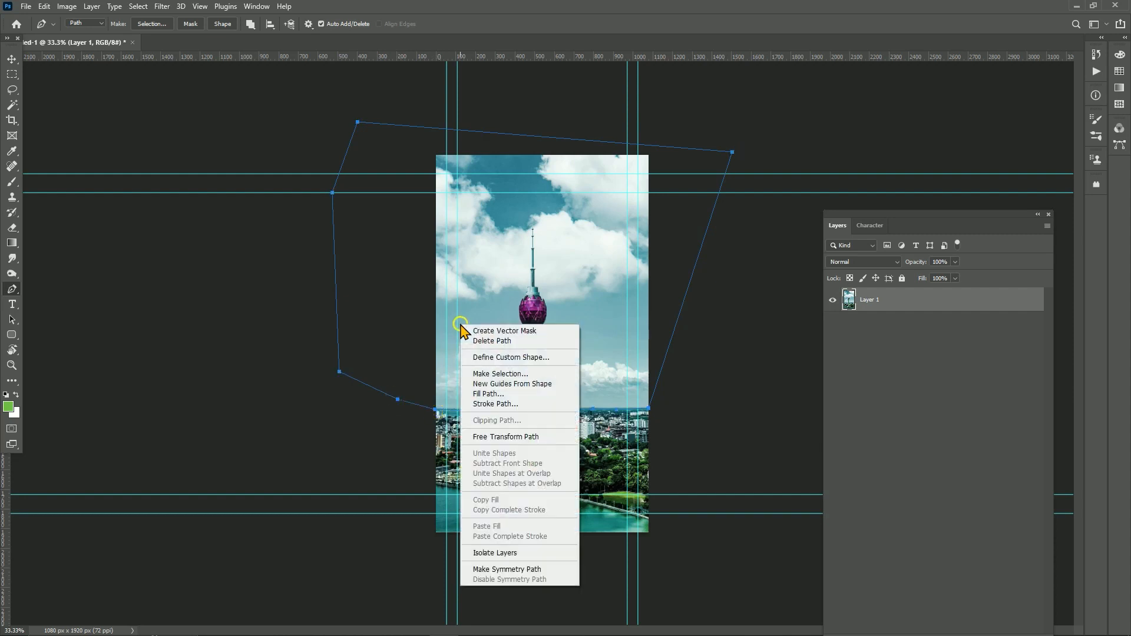
click(522, 375)
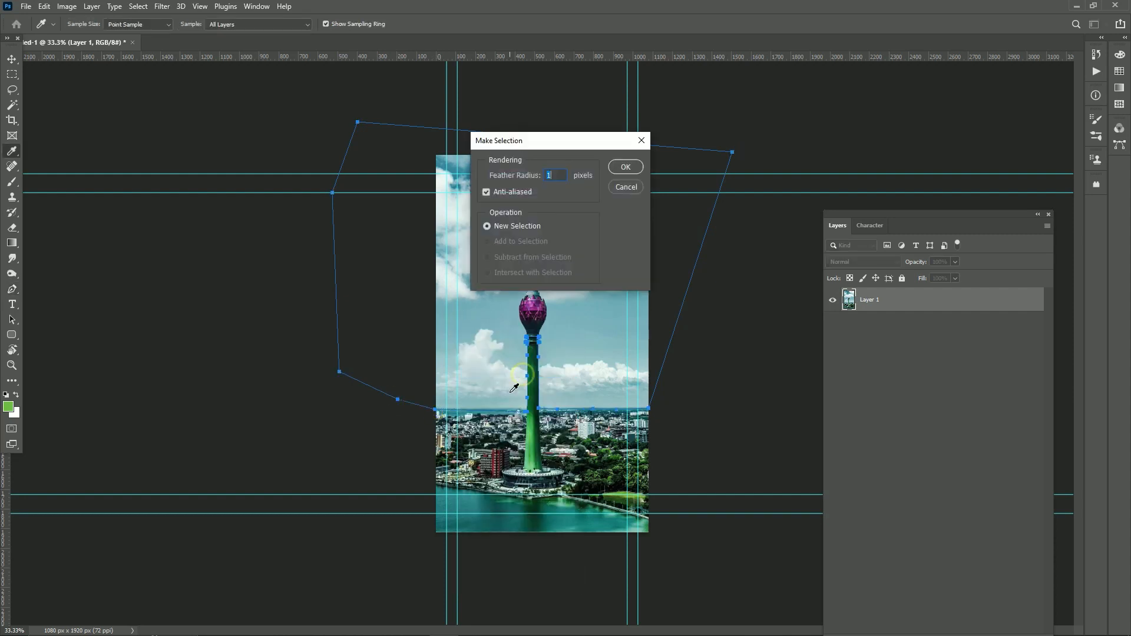
key(Return)
key(Delete)
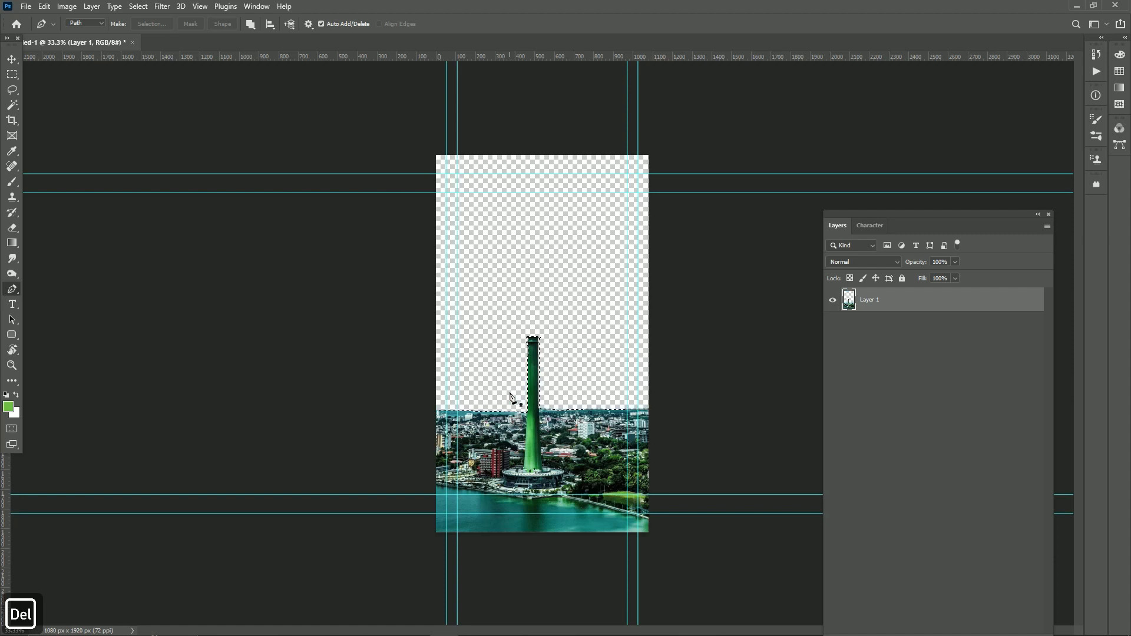
key(ctrl+d)
key(ctrl+plus)
key(ctrl+plus)
key(ctrl+plus)
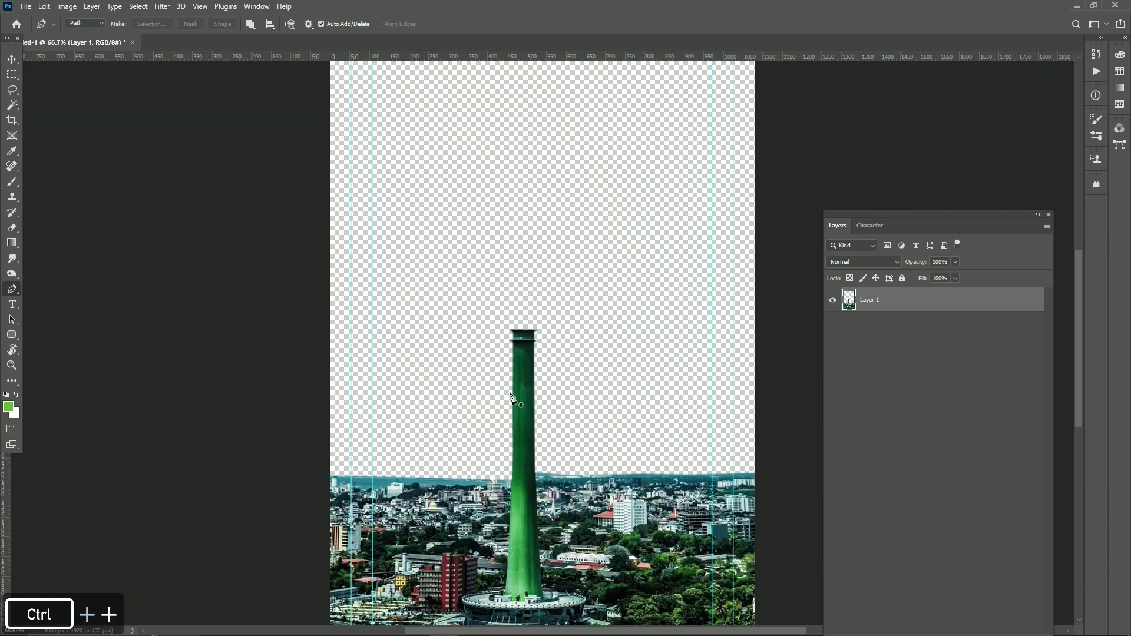
key(ctrl+minus)
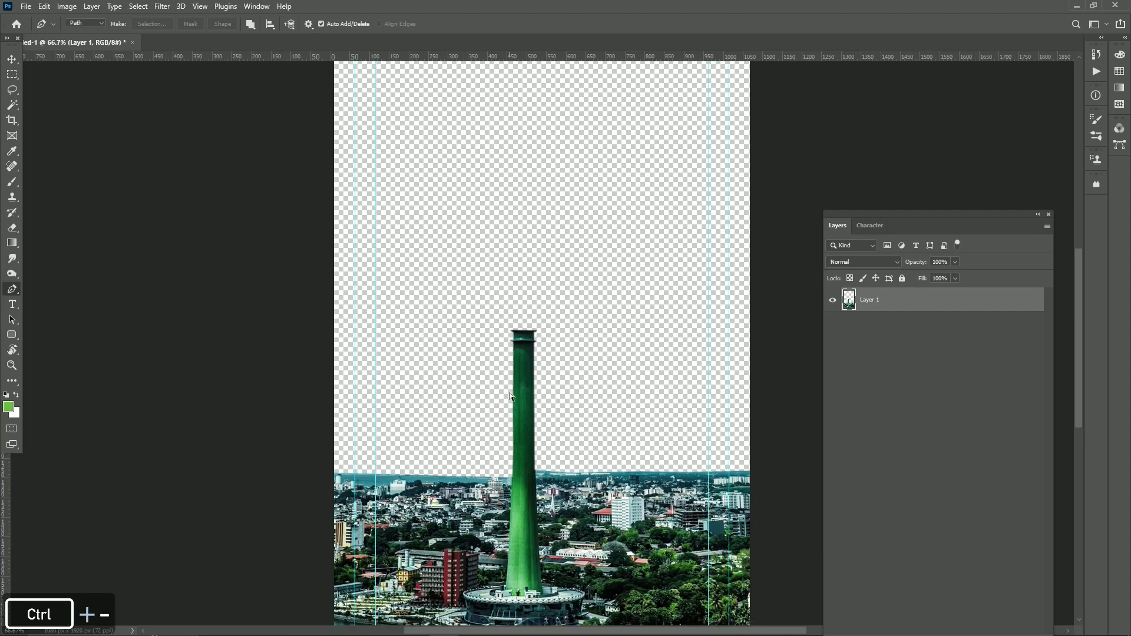
key(ctrl+minus)
key(ctrl+minus)
Step: Begin saving the document under a new location and create a folder named Fankuluna on the Desktop
key(ctrl+shift+s)
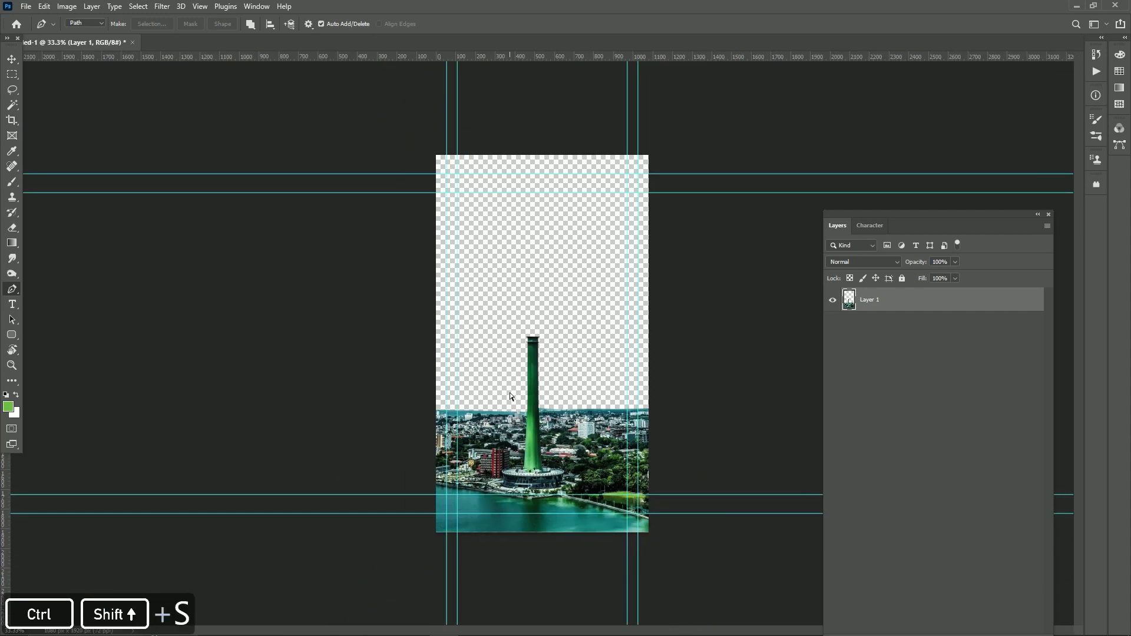
right_click(451, 128)
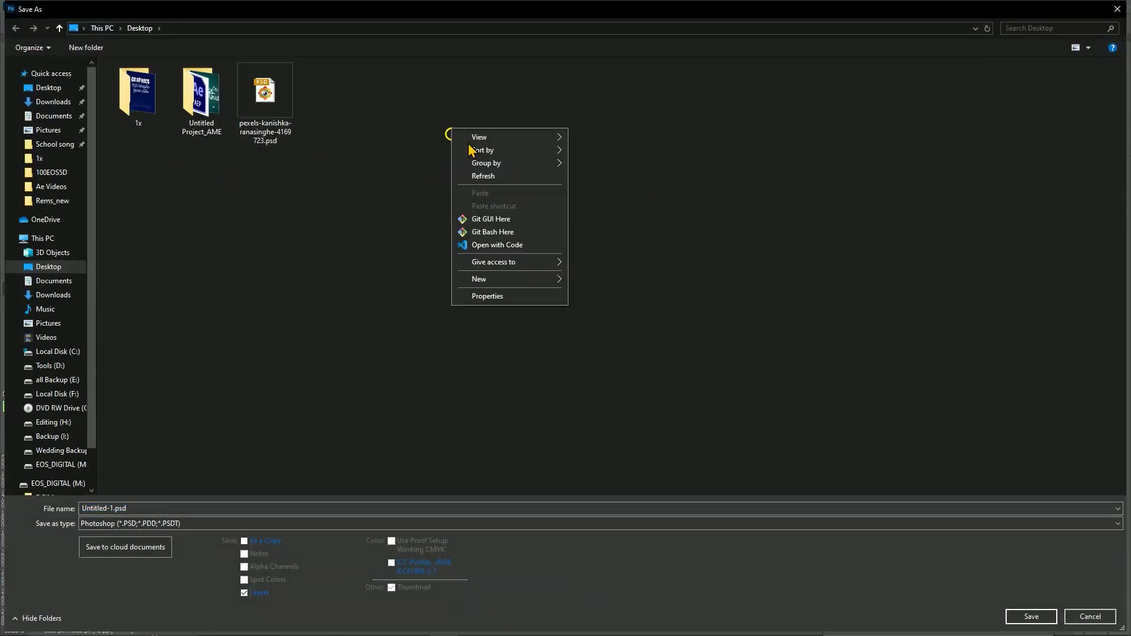
mouse_move(513, 281)
click(630, 283)
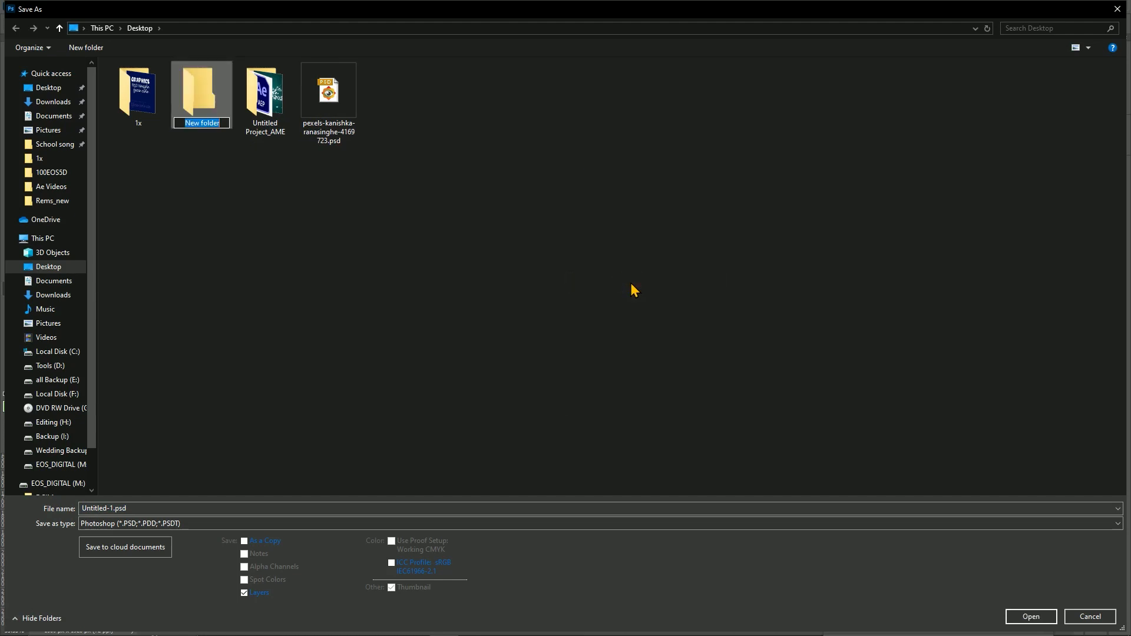
text(Fanki)
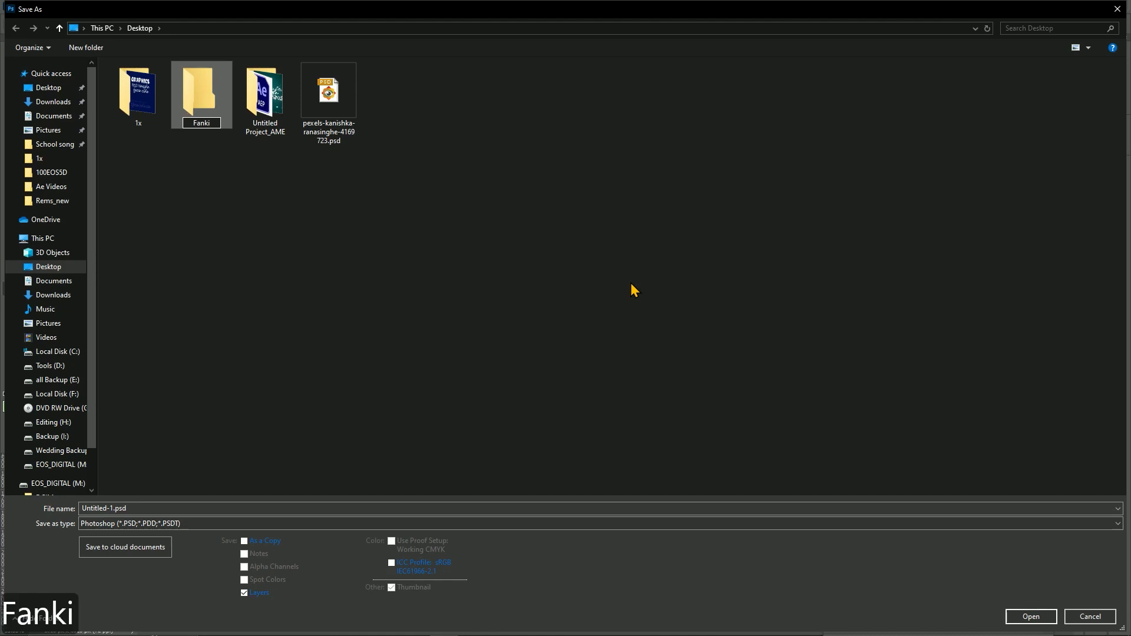
key(BackSpace)
text(u)
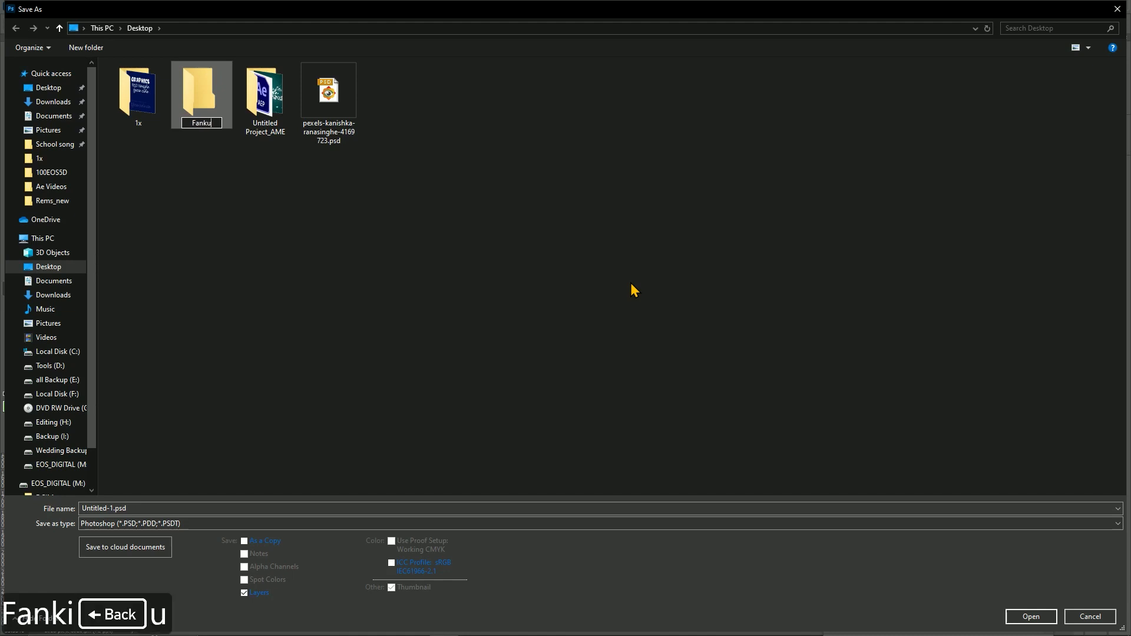
text(luna)
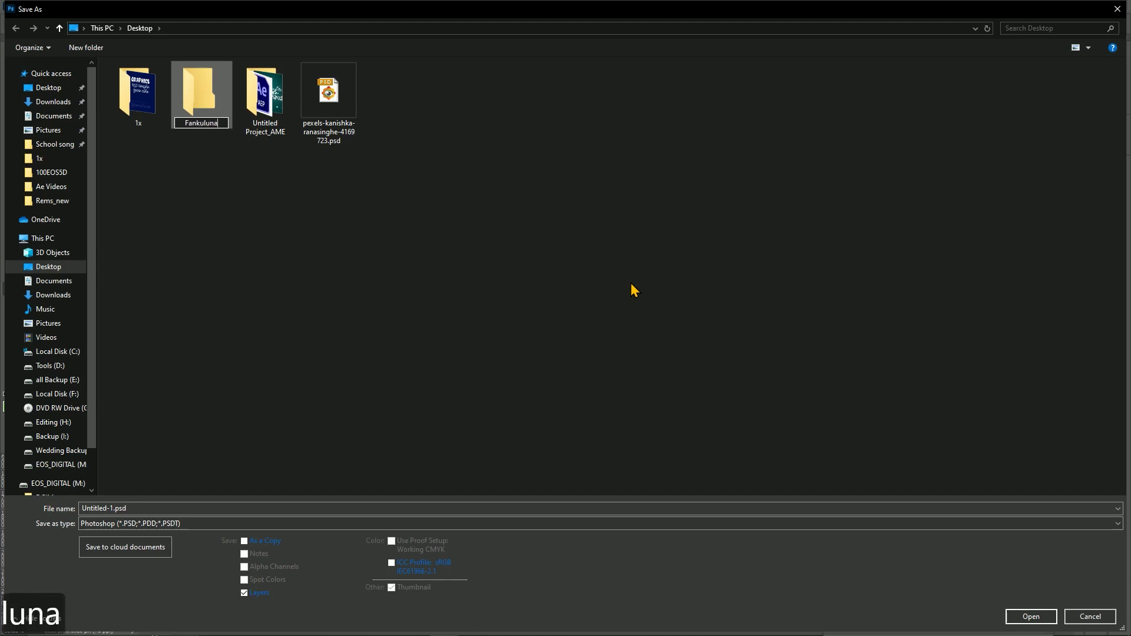
key(Return)
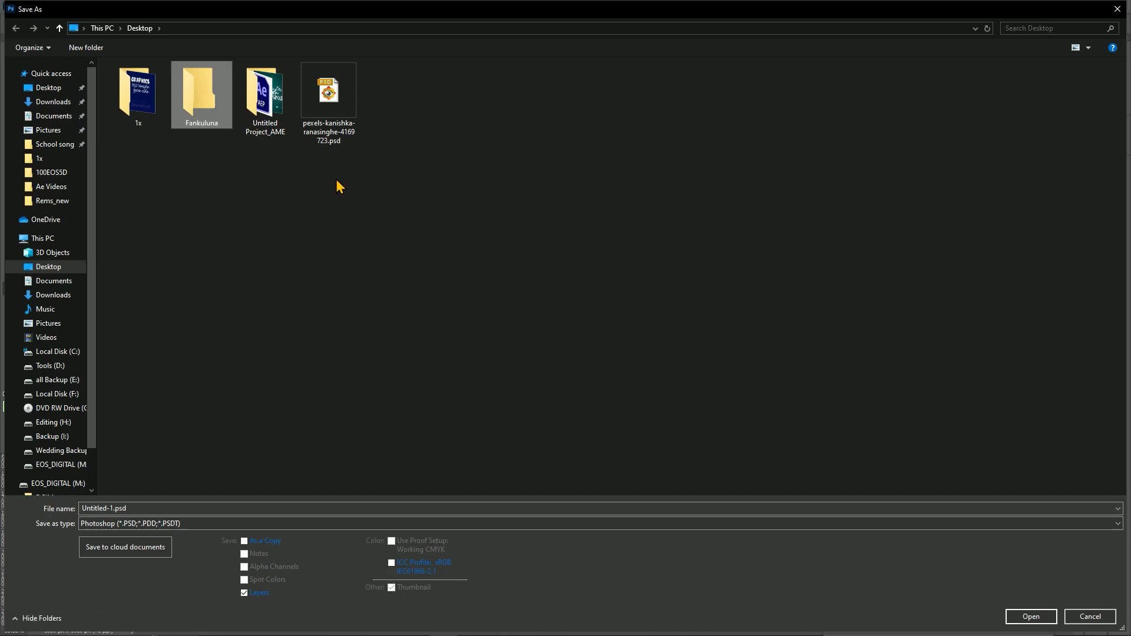
Step: Save the document as Untitled-1.psd in Photoshop format inside the Fankuluna folder
double_click(187, 101)
click(143, 523)
click(143, 524)
click(143, 524)
click(125, 526)
click(127, 524)
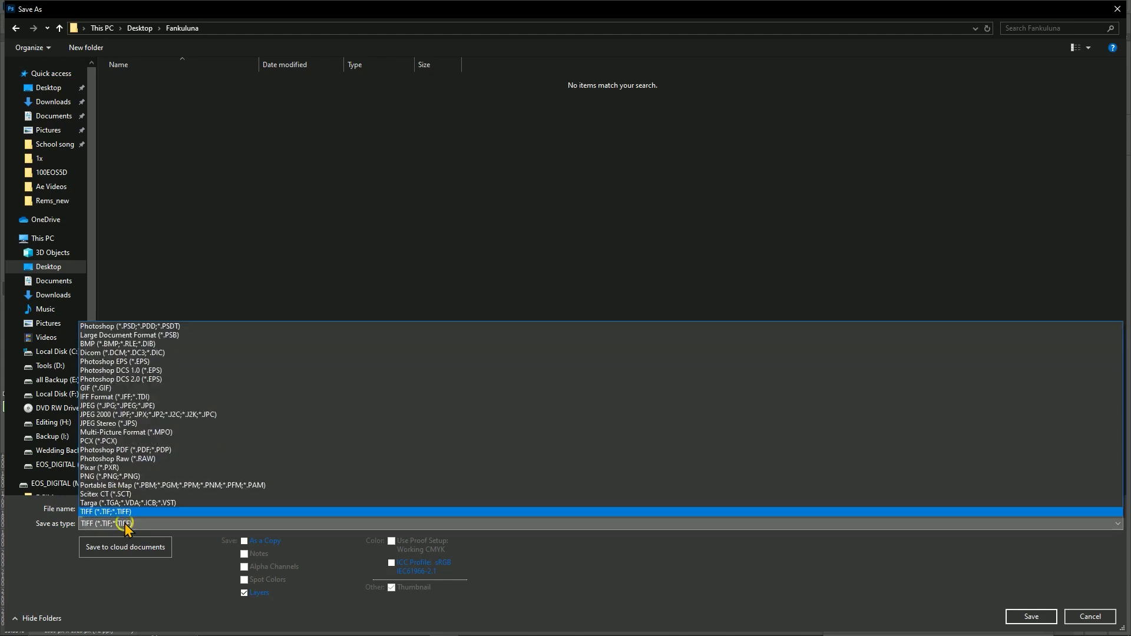
click(192, 326)
click(142, 524)
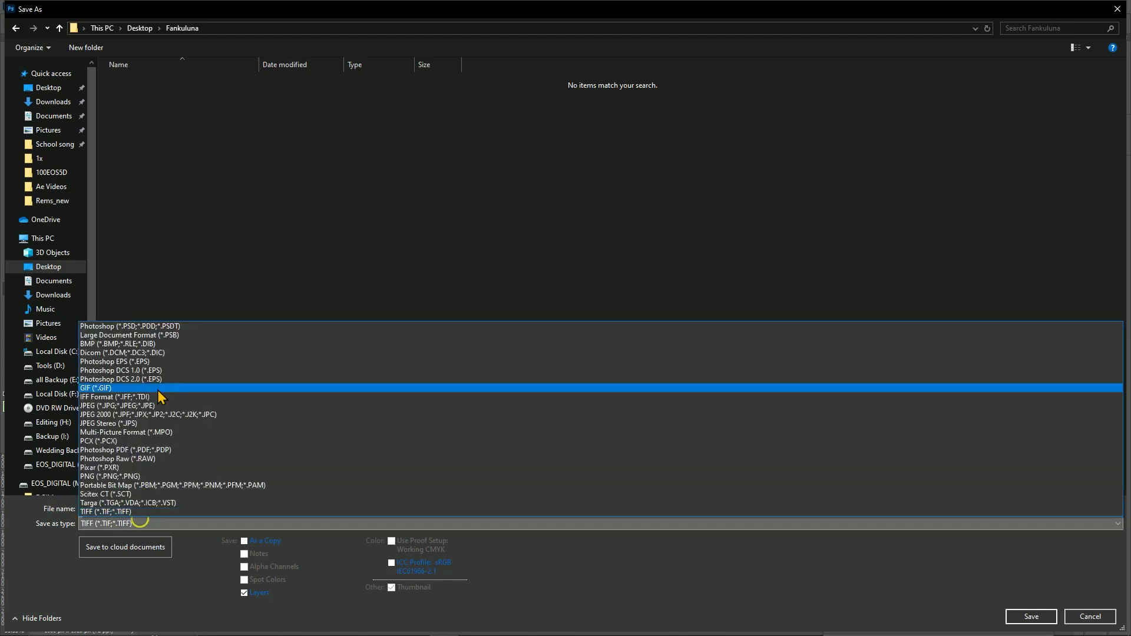
click(179, 327)
click(141, 504)
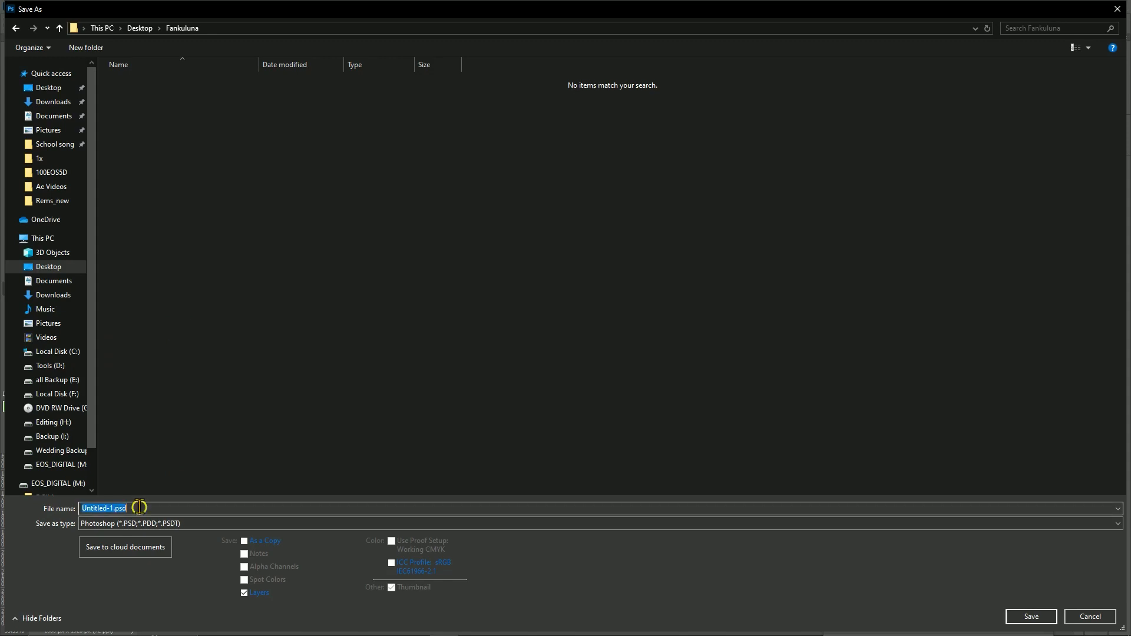
key(Return)
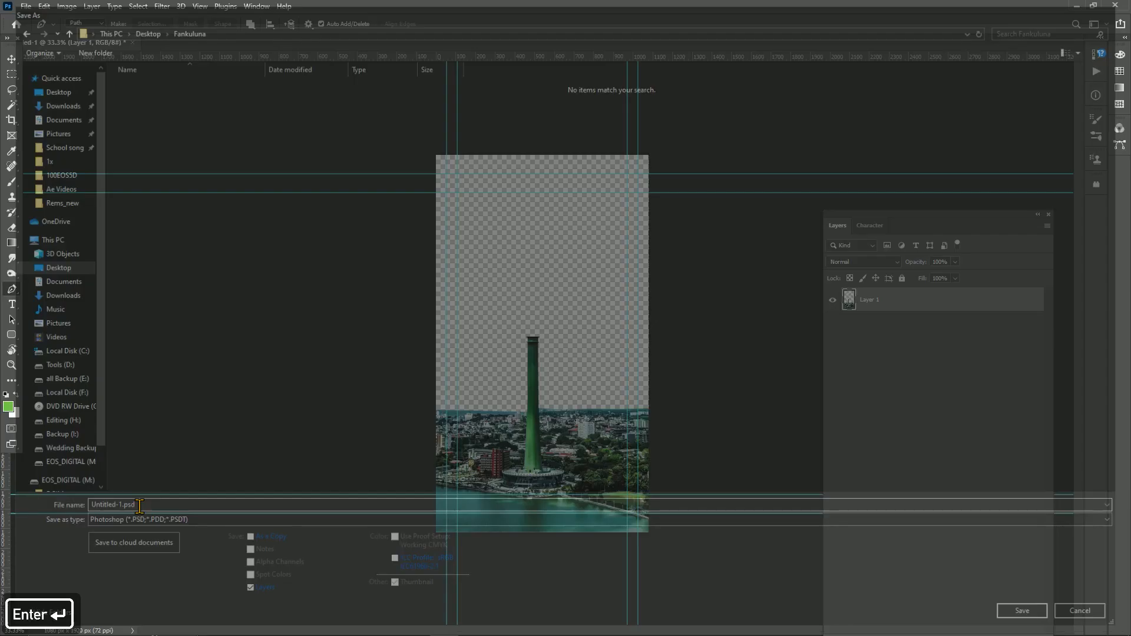
key(Return)
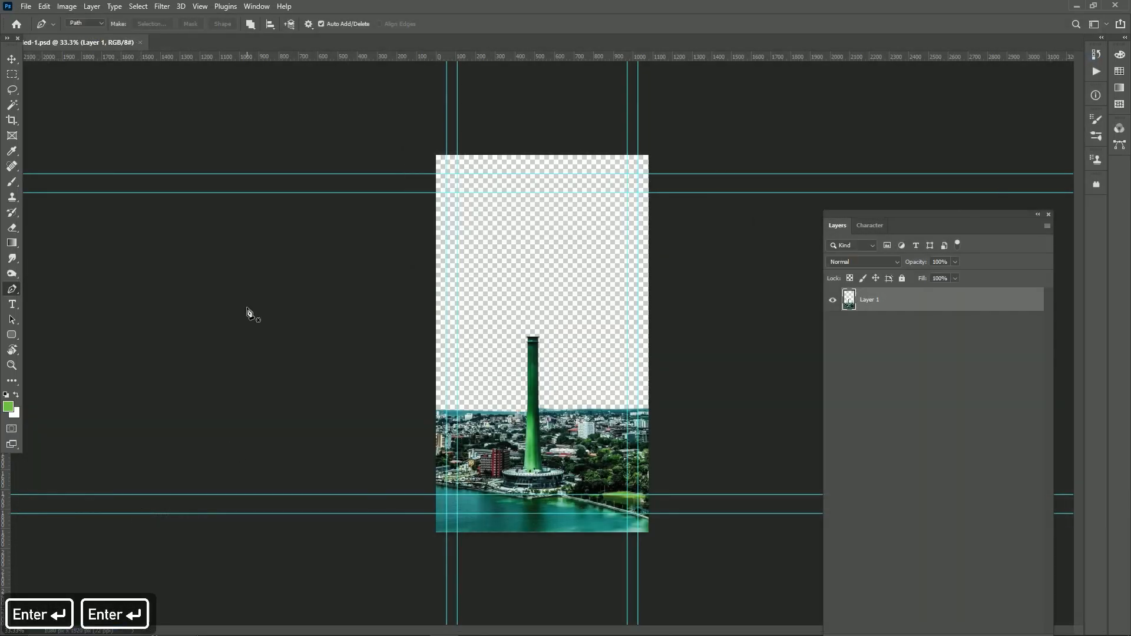
Step: Close the document and Photoshop, and open After Effects with an empty project, dismissing its Home window
click(140, 42)
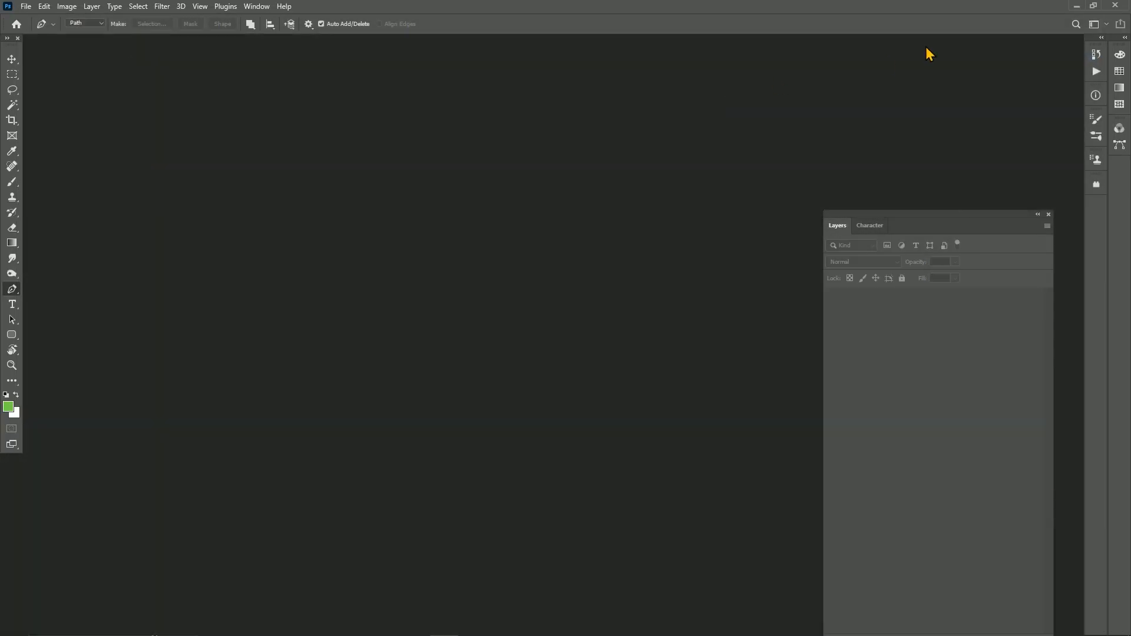
click(1115, 5)
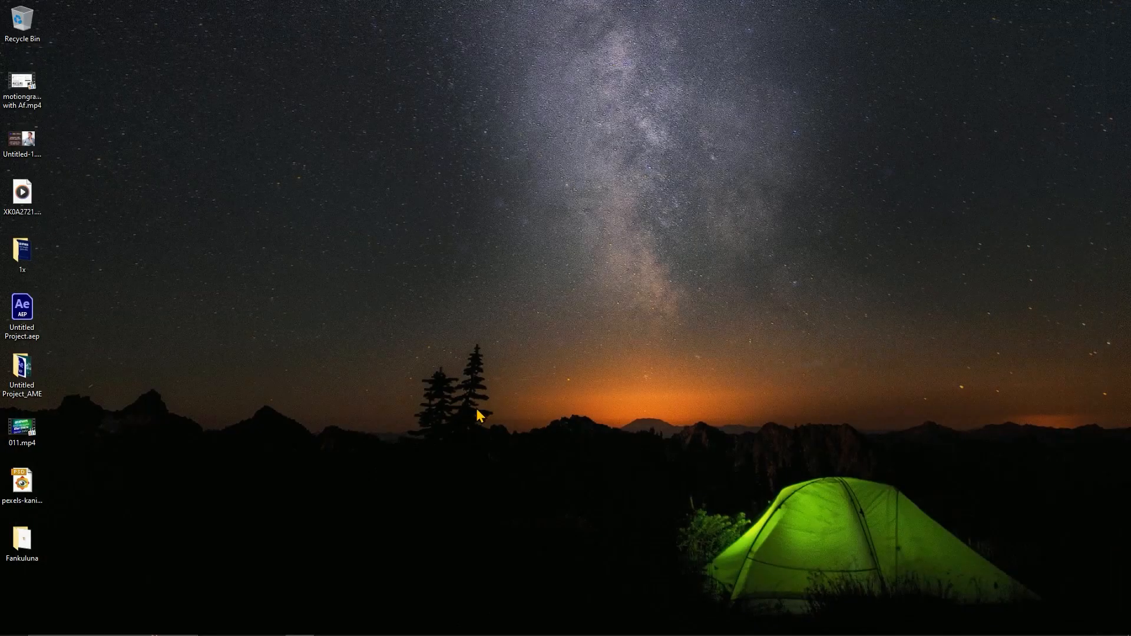
key(super)
click(231, 307)
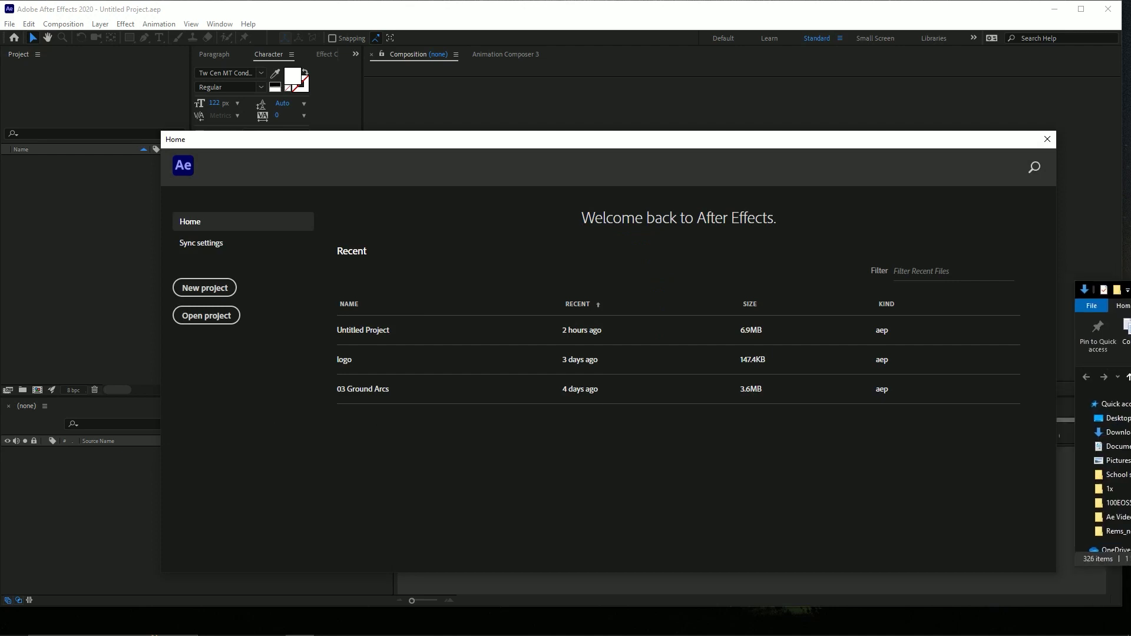
click(1047, 139)
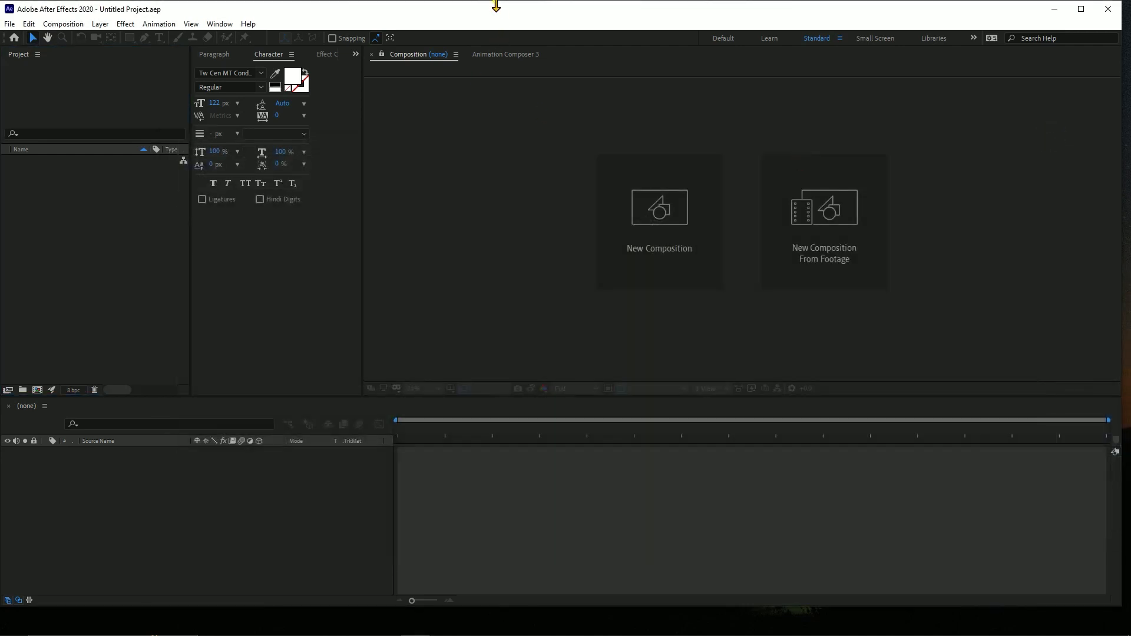
Step: Import Untitled-1.psd from the desktop folder Fankuluna as a composition with editable layer styles, and maximize the After Effects window
drag(498, 5, 497, 192)
drag(376, 201, 661, 155)
double_click(22, 539)
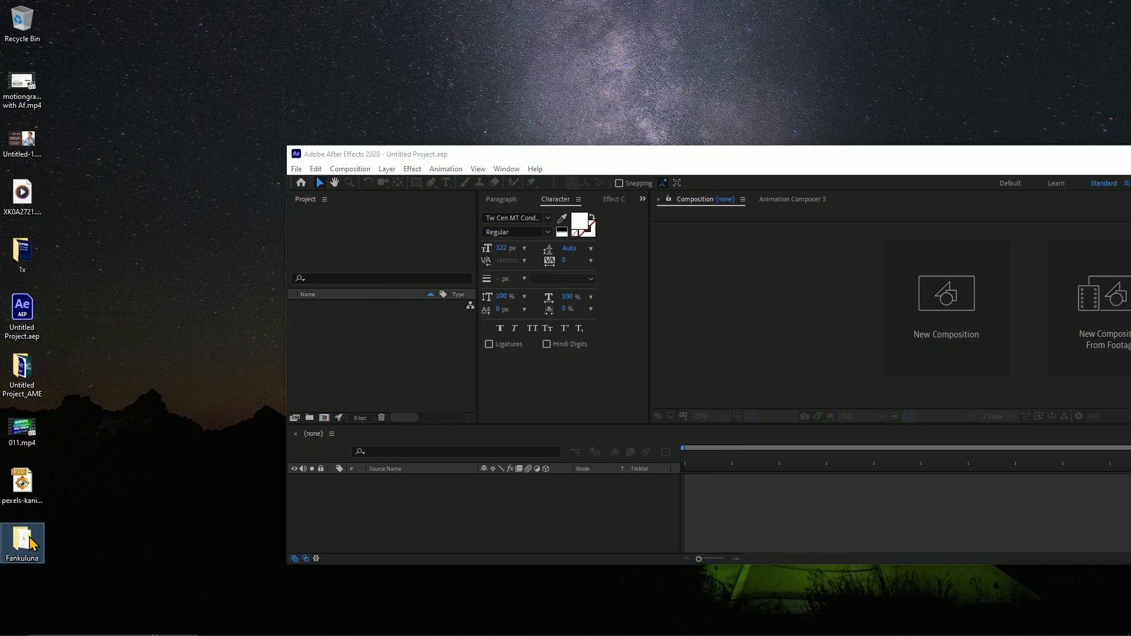
drag(1130, 413, 407, 357)
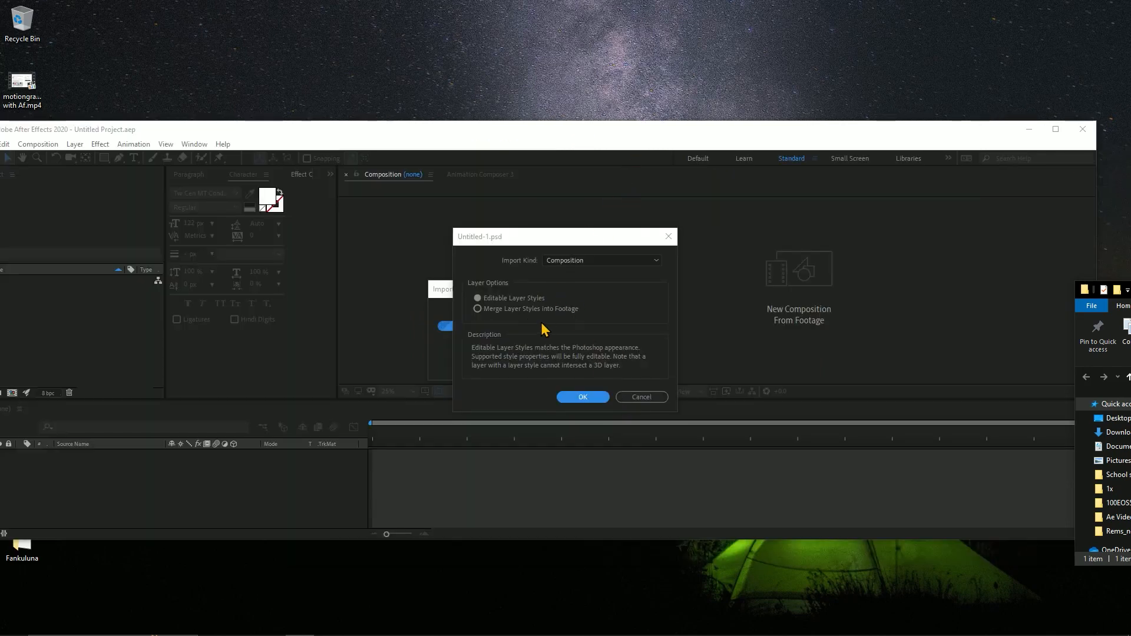
click(594, 401)
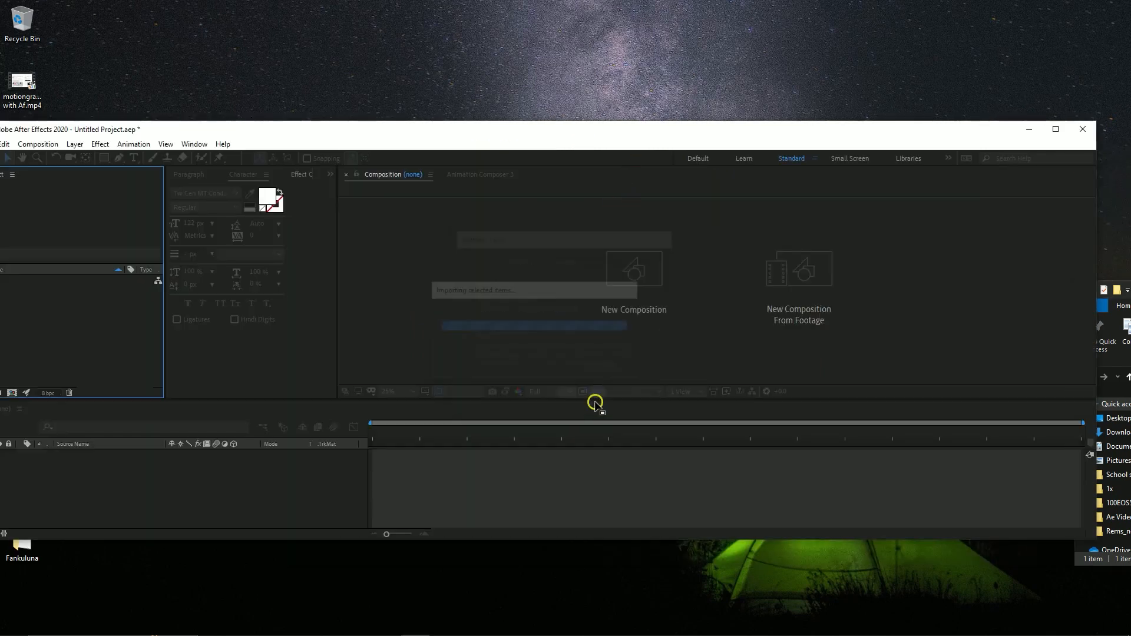
drag(637, 141, 727, 140)
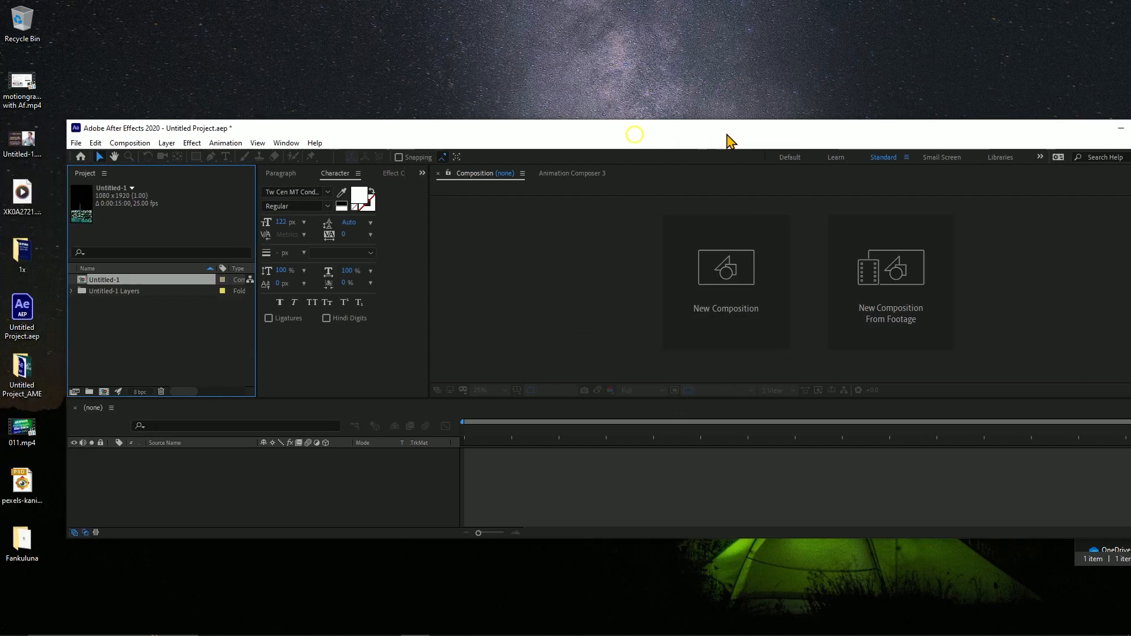
double_click(726, 140)
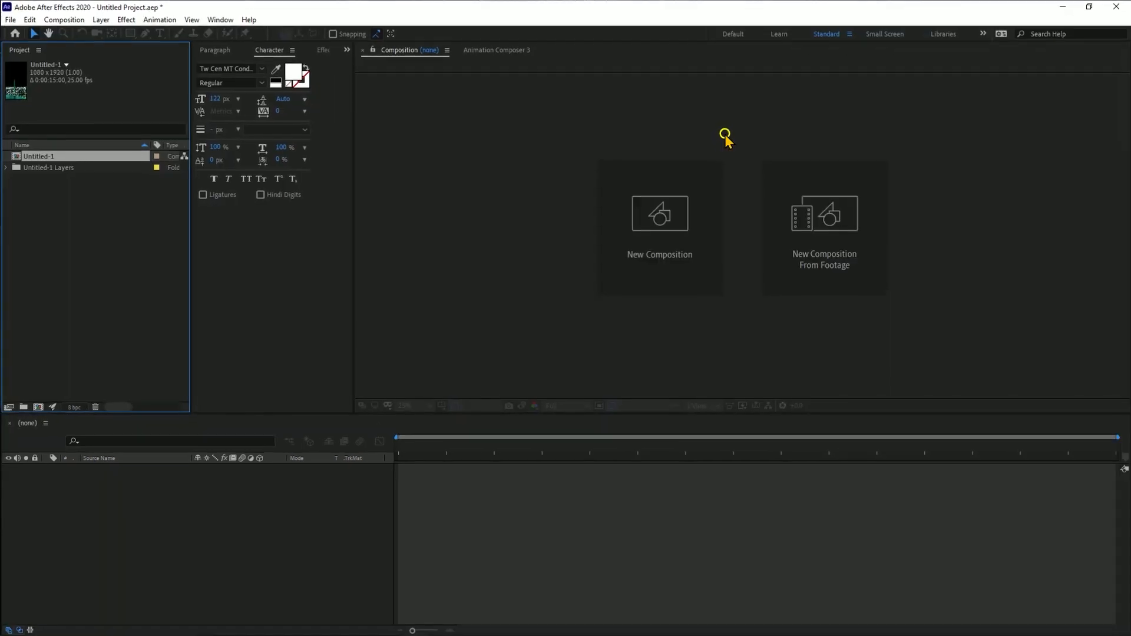
Step: Create a new composition from the Layer 1/Untitled-1.psd footage in the Untitled-1 Layers folder and inspect the tower cutout
click(52, 168)
click(6, 167)
drag(68, 180, 36, 406)
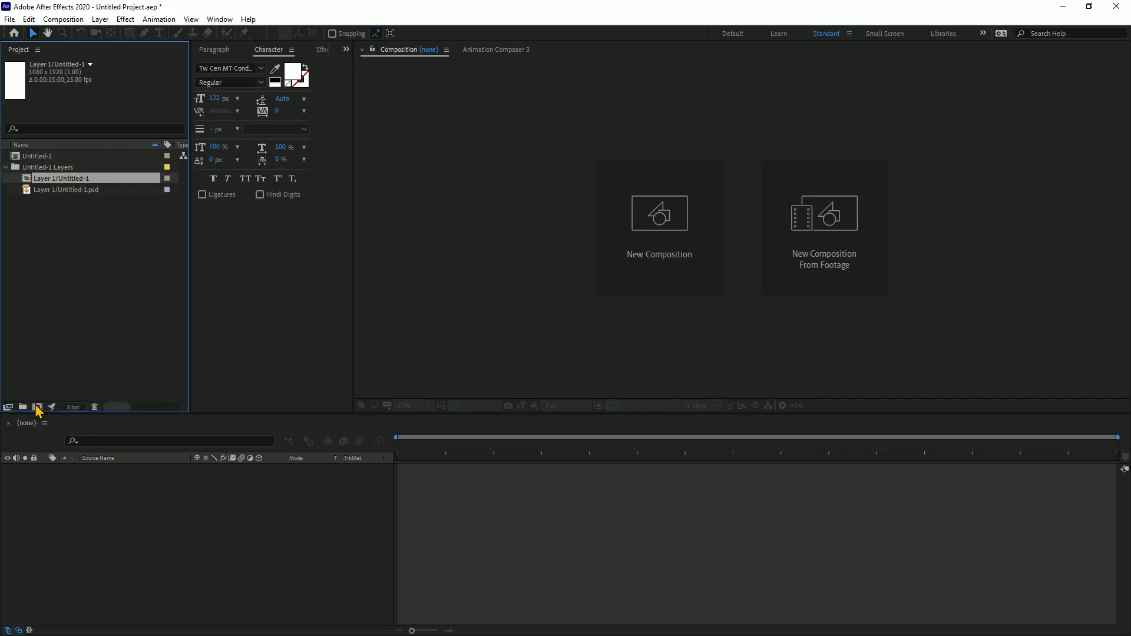
scroll(775, 294, up, 2)
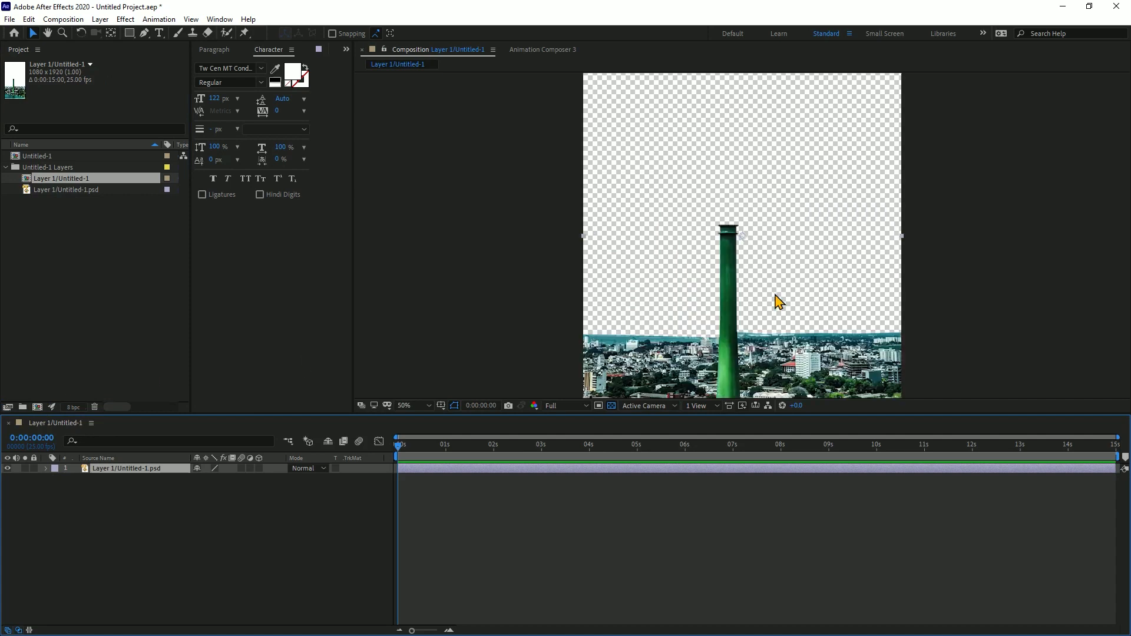
scroll(775, 301, down, 2)
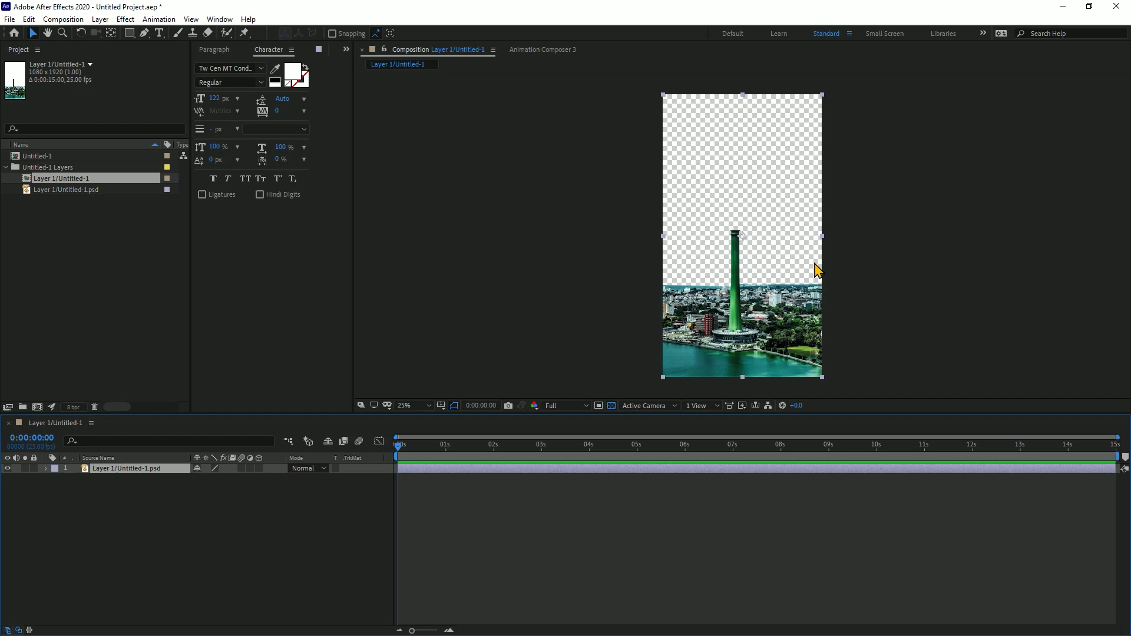
scroll(817, 270, up, 4)
scroll(815, 269, down, 2)
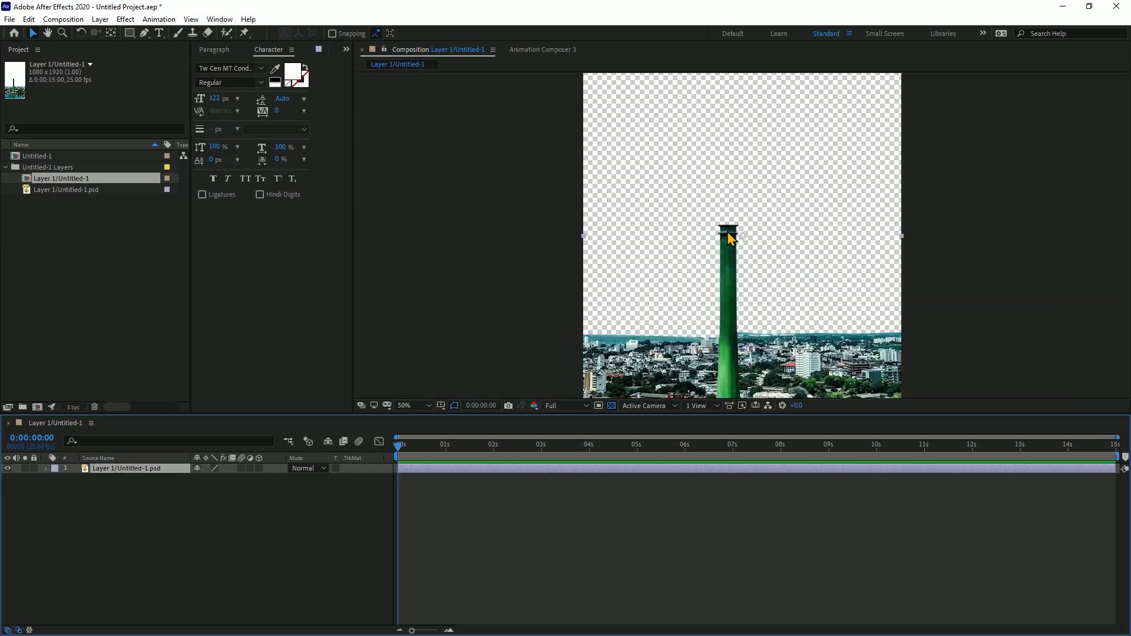
Step: Switch to Chrome, open YouTube and search for "fan green screen"
key(alt+Tab)
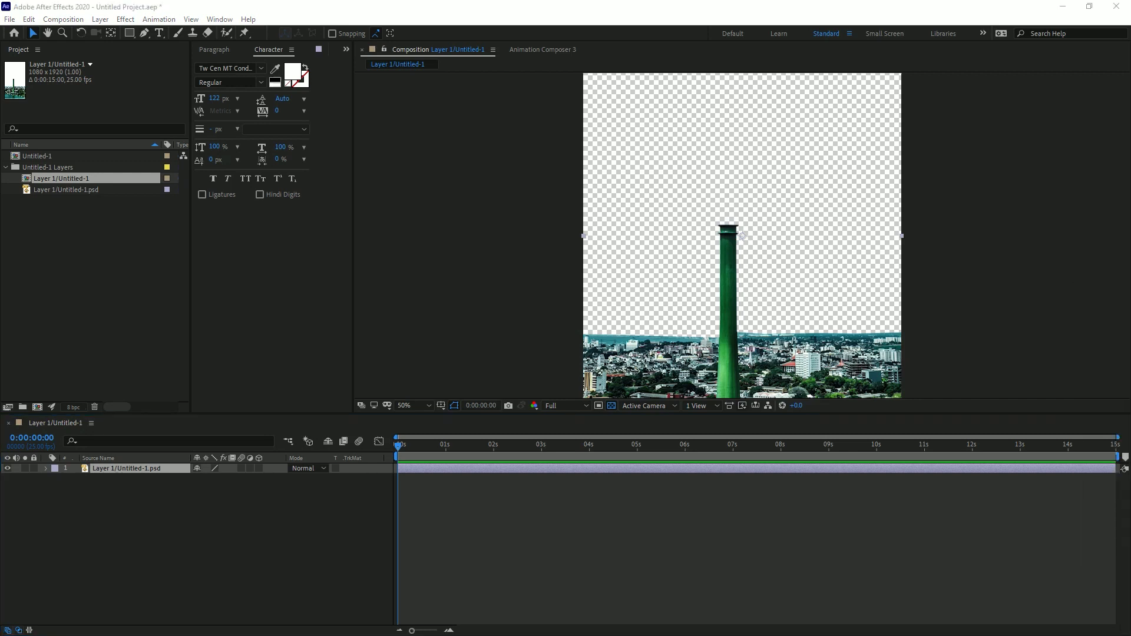
key(super)
click(337, 407)
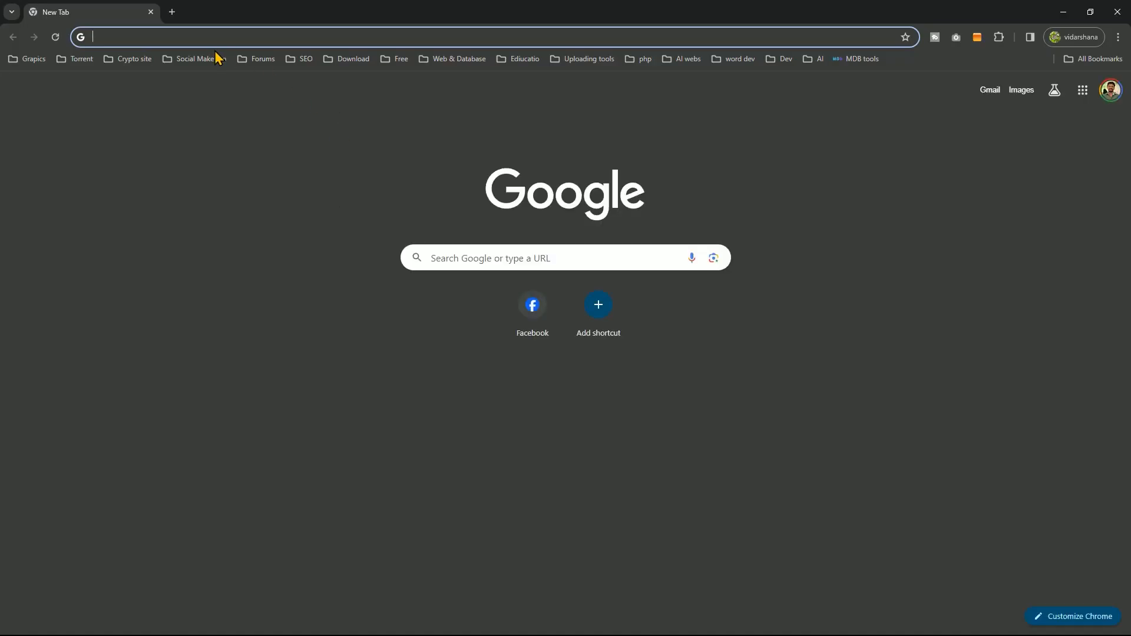
text(y)
key(Return)
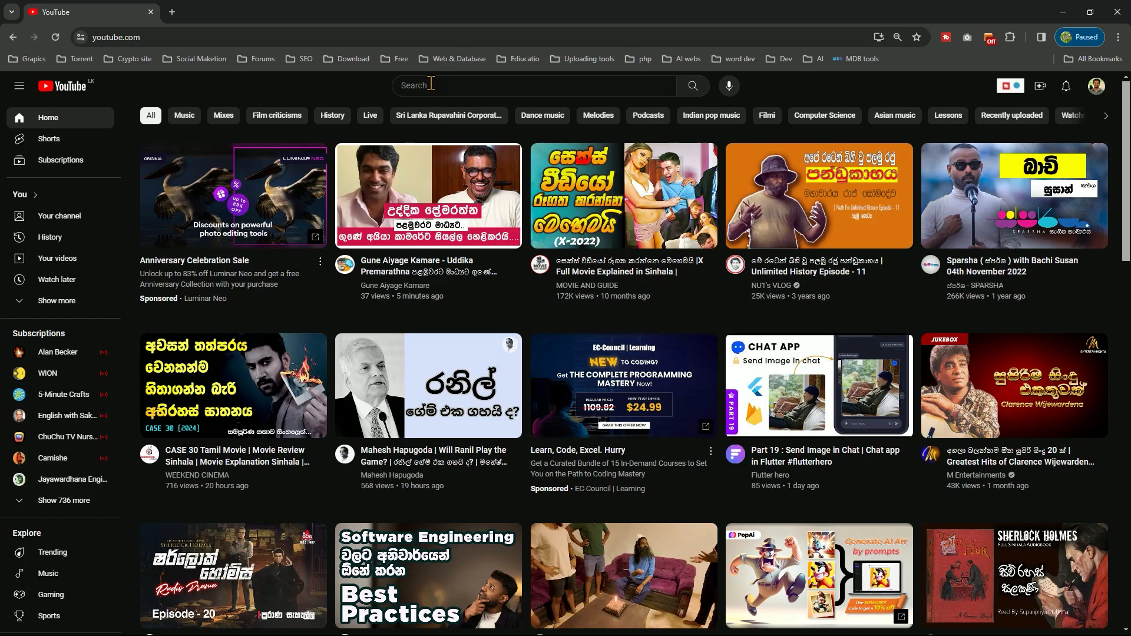
click(467, 80)
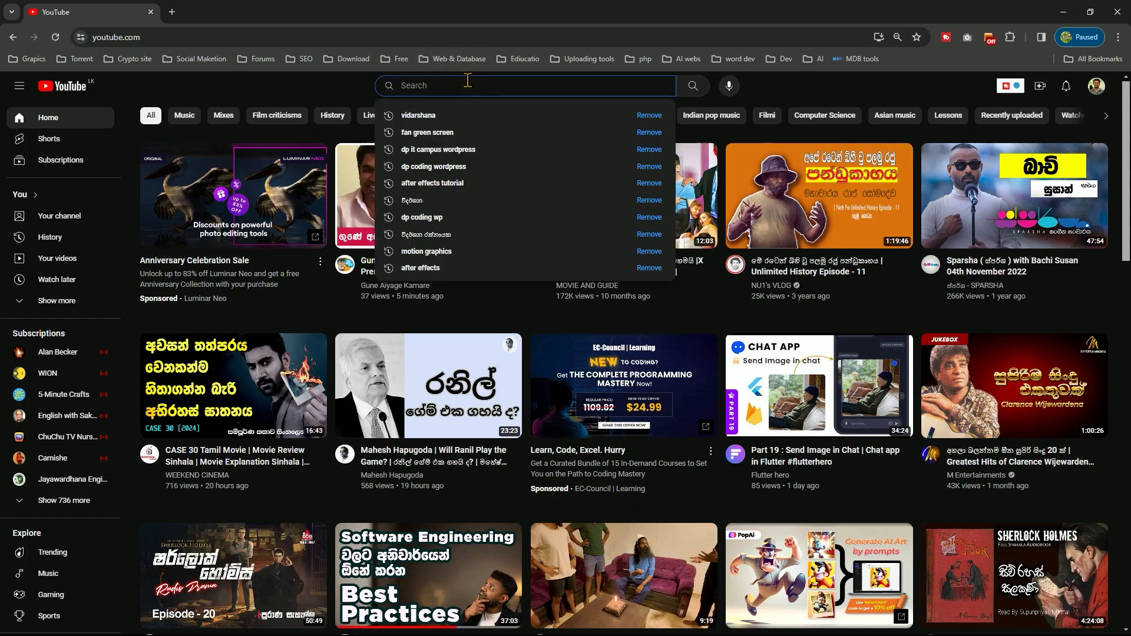
text(fa)
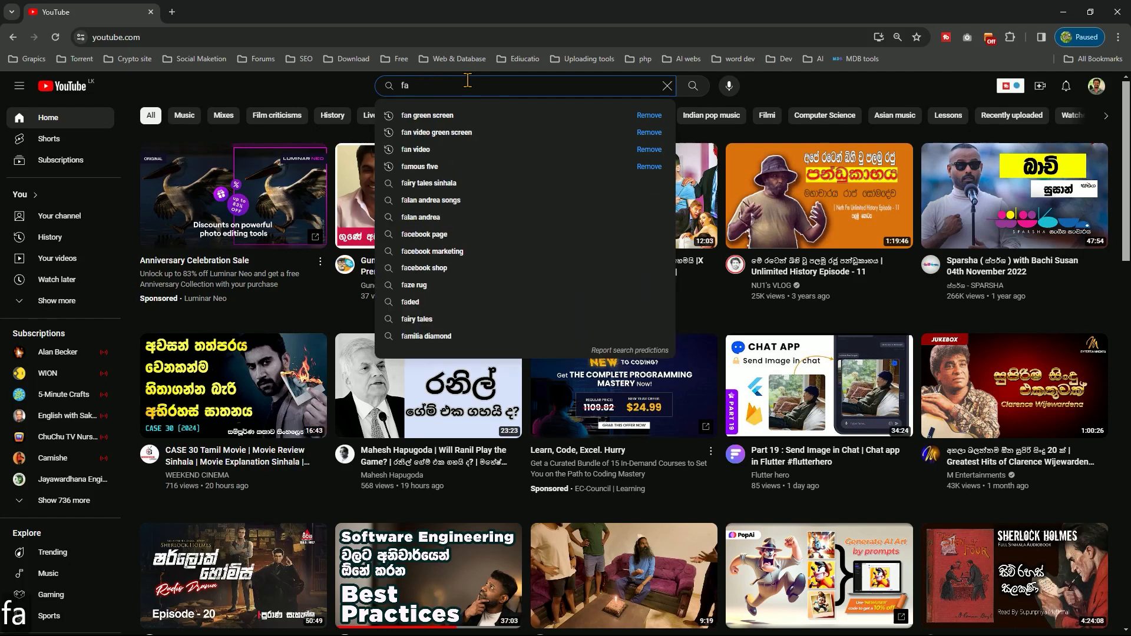
key(Down)
key(Return)
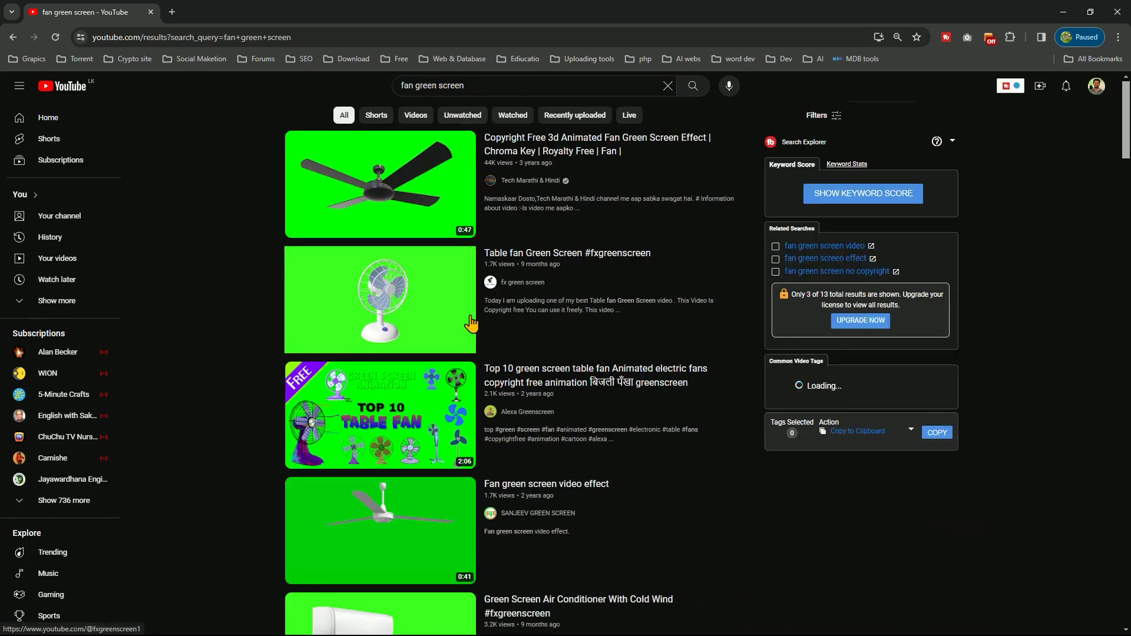
Step: Look through the search results for a suitable green-screen fan clip, including the Table fan Green Screen #fxgreenscreen video
scroll(471, 322, down, 1)
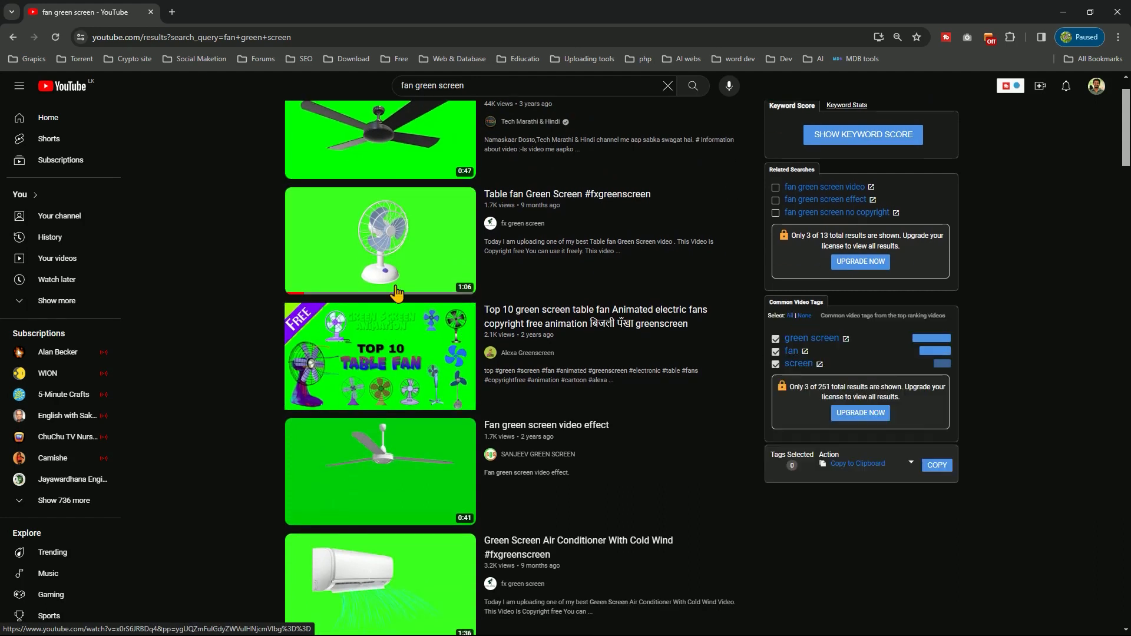
scroll(400, 318, down, 4)
scroll(402, 360, down, 4)
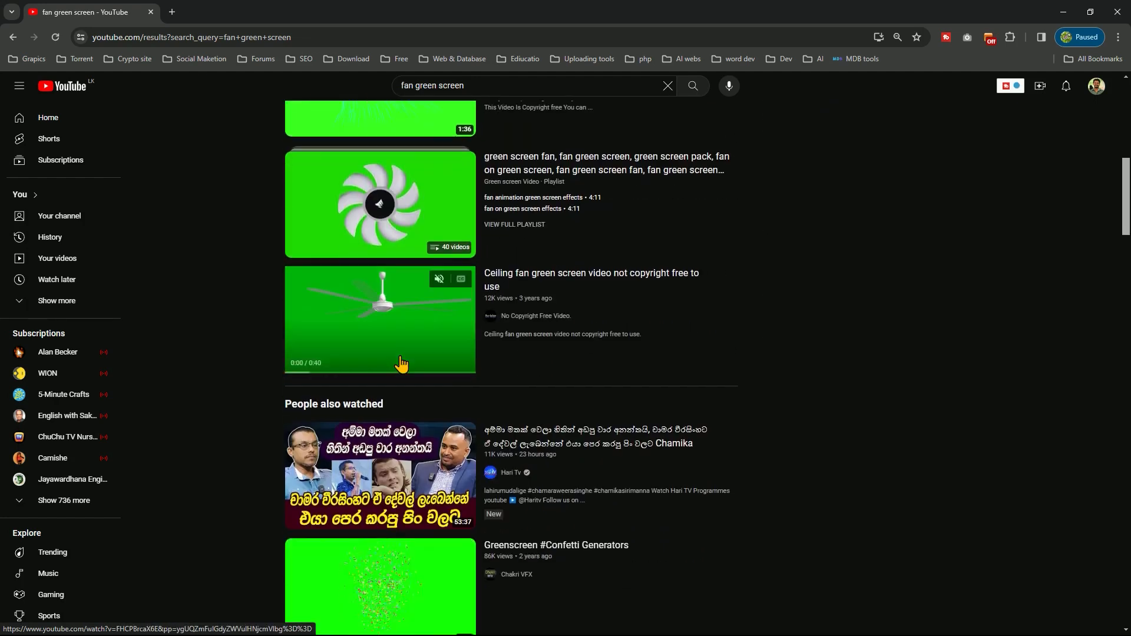
scroll(402, 365, down, 5)
scroll(401, 366, down, 3)
scroll(411, 422, down, 3)
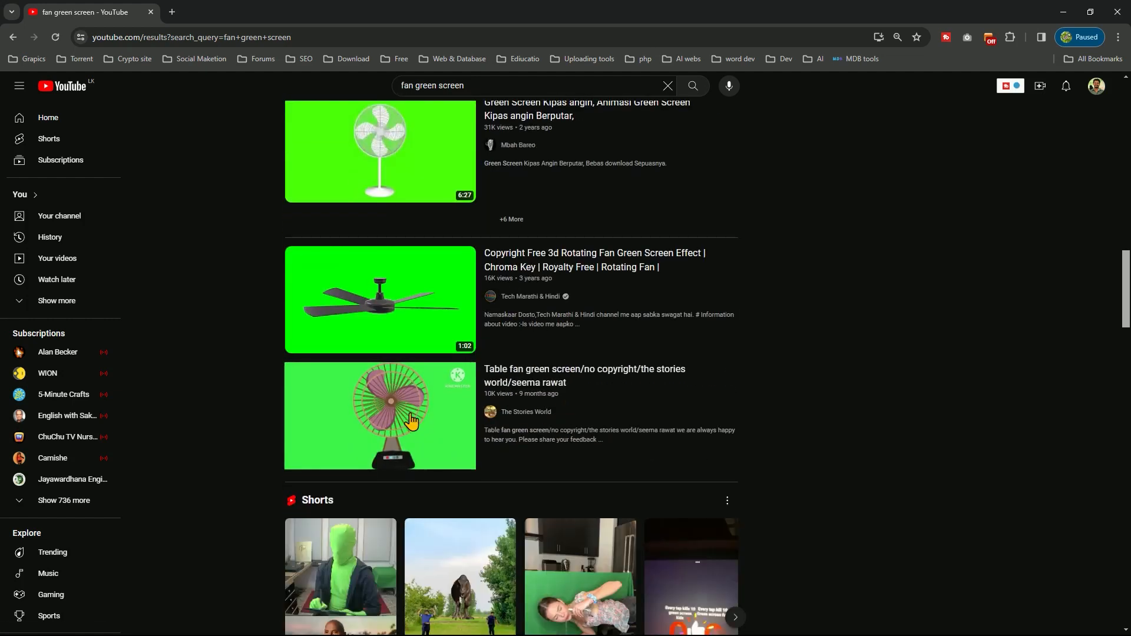
mouse_move(412, 421)
scroll(425, 422, down, 8)
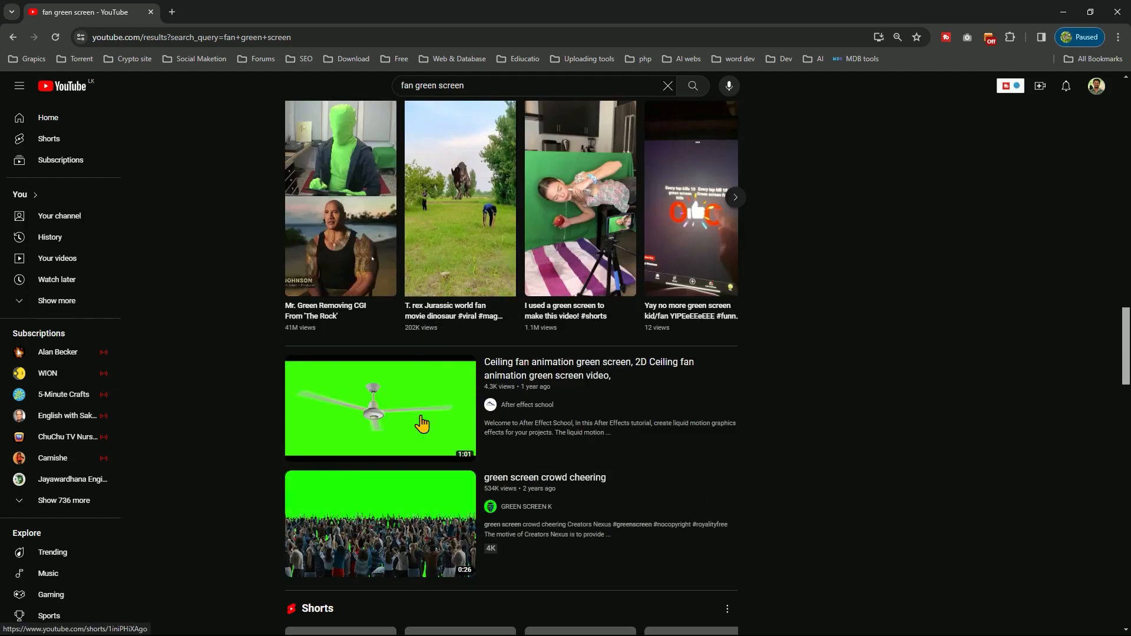
scroll(422, 407, down, 6)
scroll(423, 407, up, 3)
scroll(601, 469, down, 4)
scroll(436, 448, down, 6)
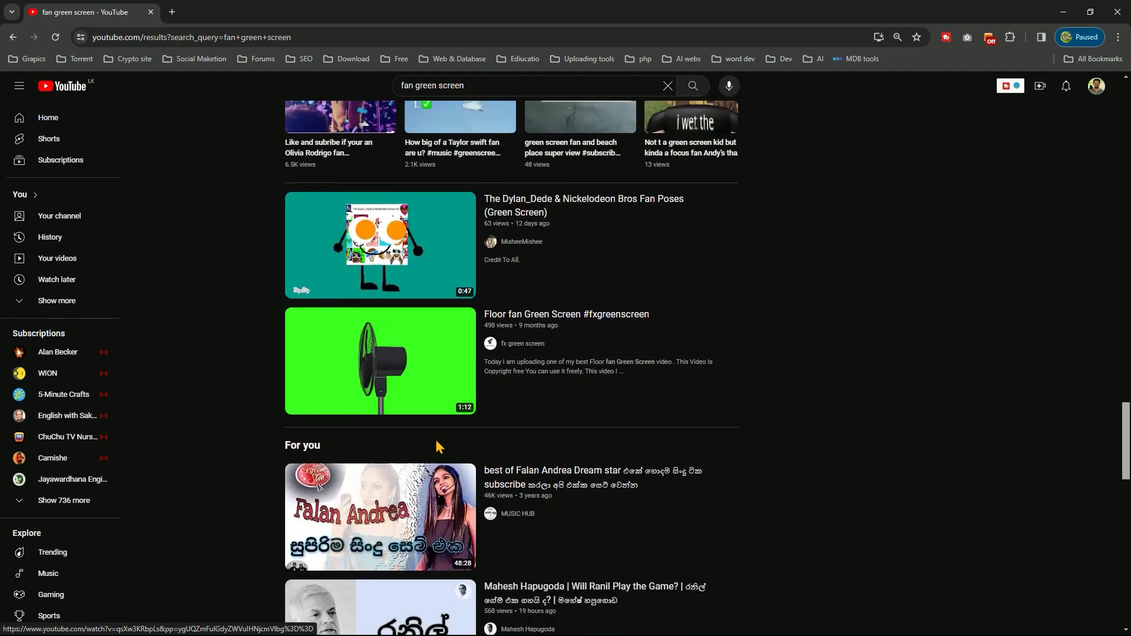
scroll(441, 442, down, 2)
scroll(465, 377, up, 16)
scroll(514, 361, up, 18)
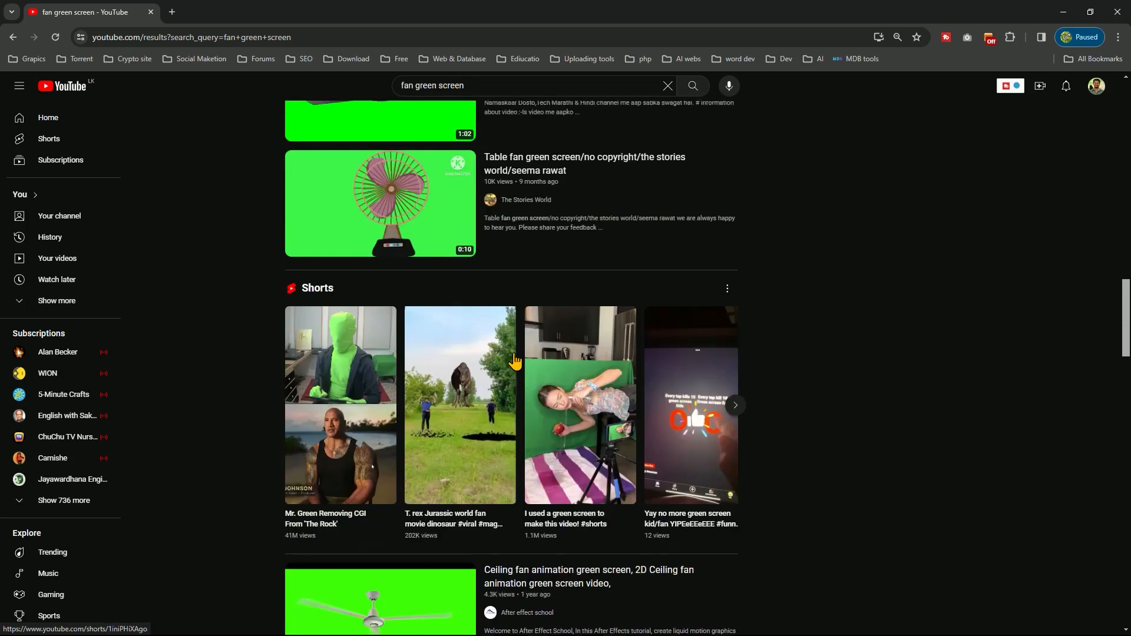
scroll(515, 360, up, 7)
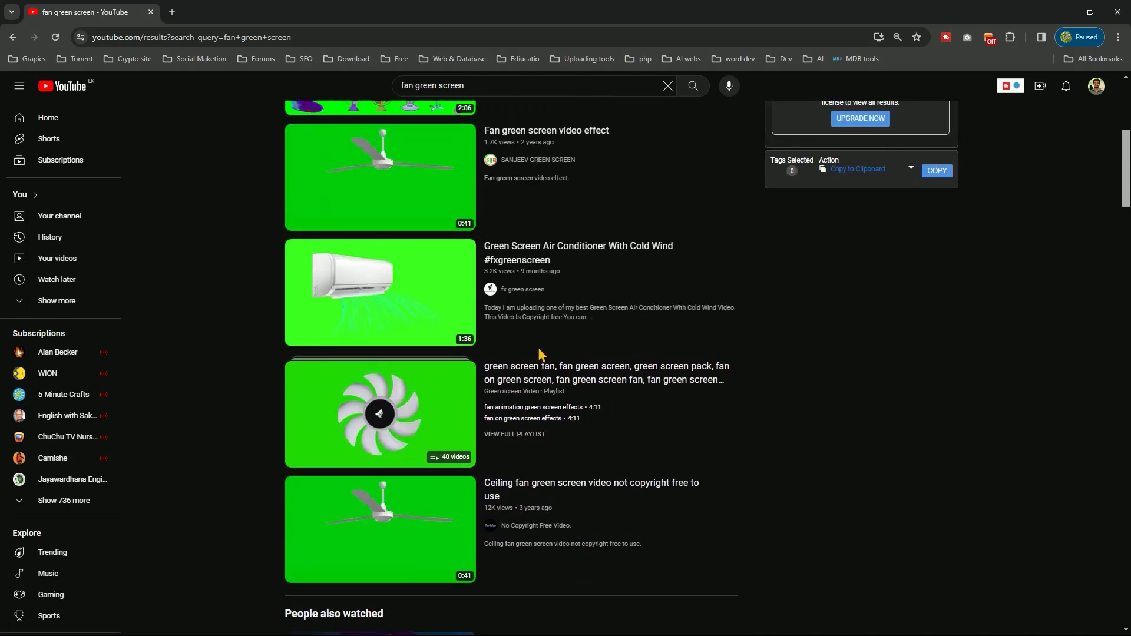
scroll(444, 448, up, 1)
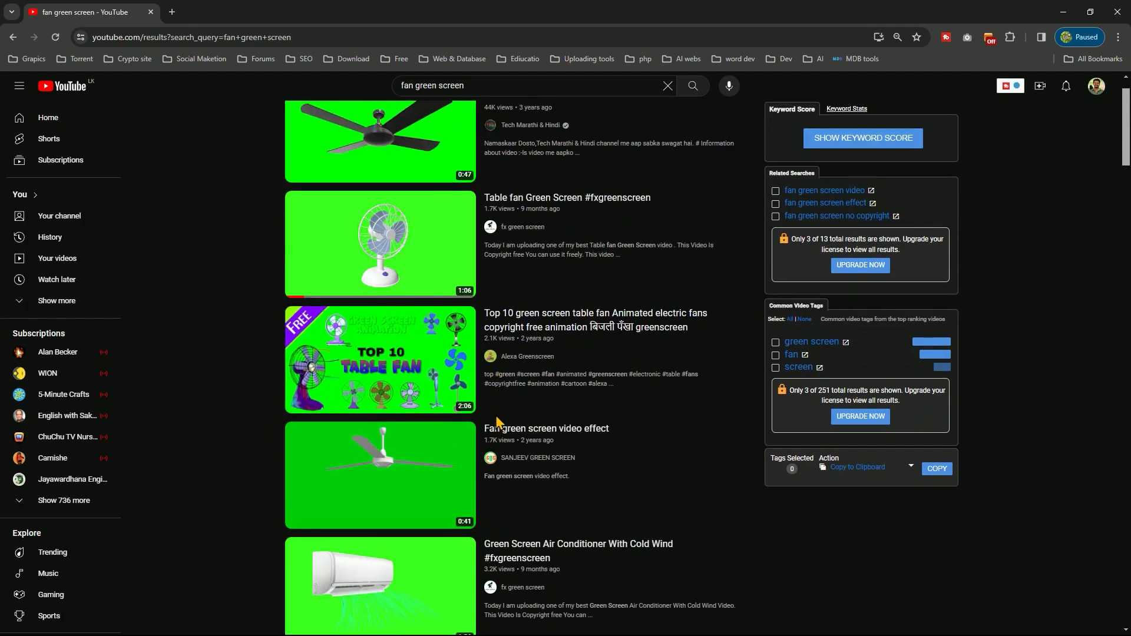
mouse_move(417, 307)
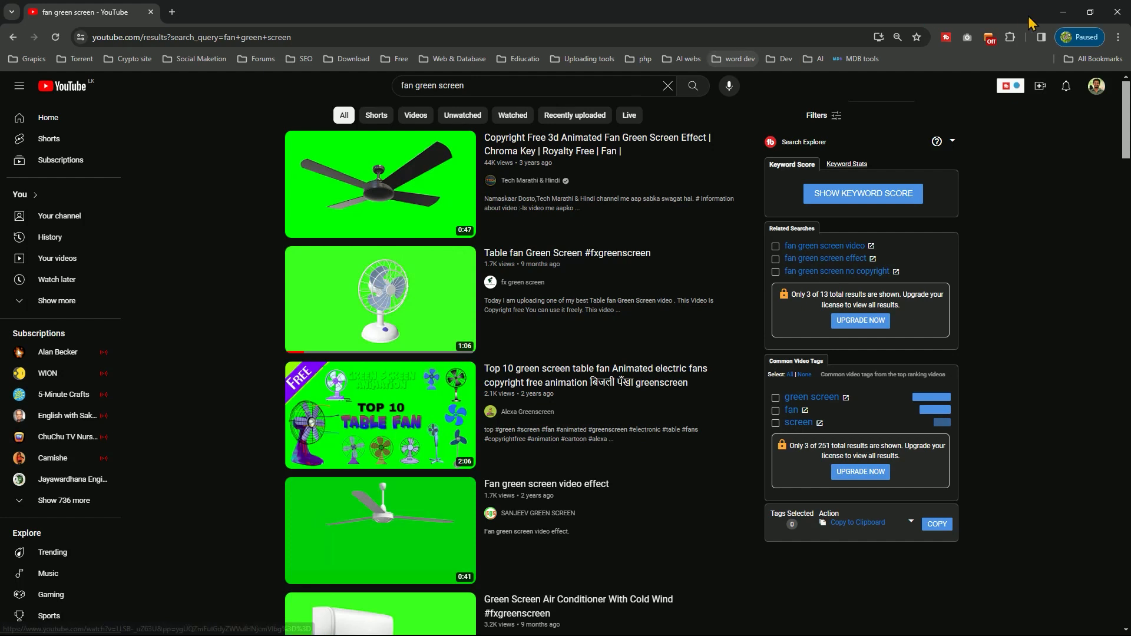
Step: Return to After Effects, import Table fan Green Screen #fxgreenscreen.mp4 and place it above the tower layer in the timeline
click(1063, 12)
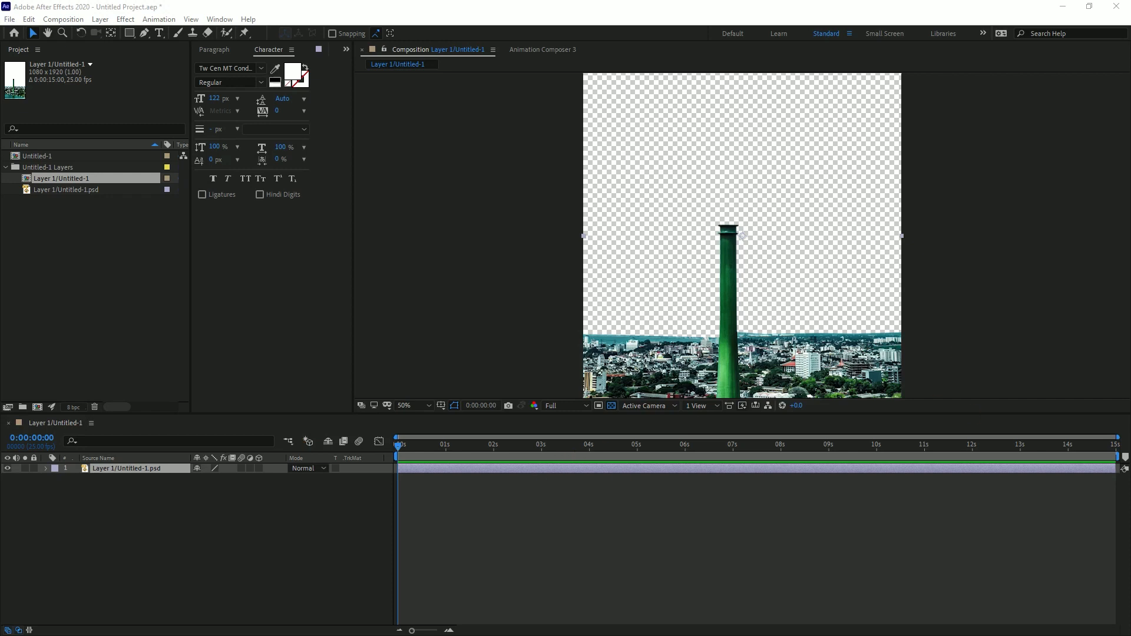
drag(160, 313, 79, 276)
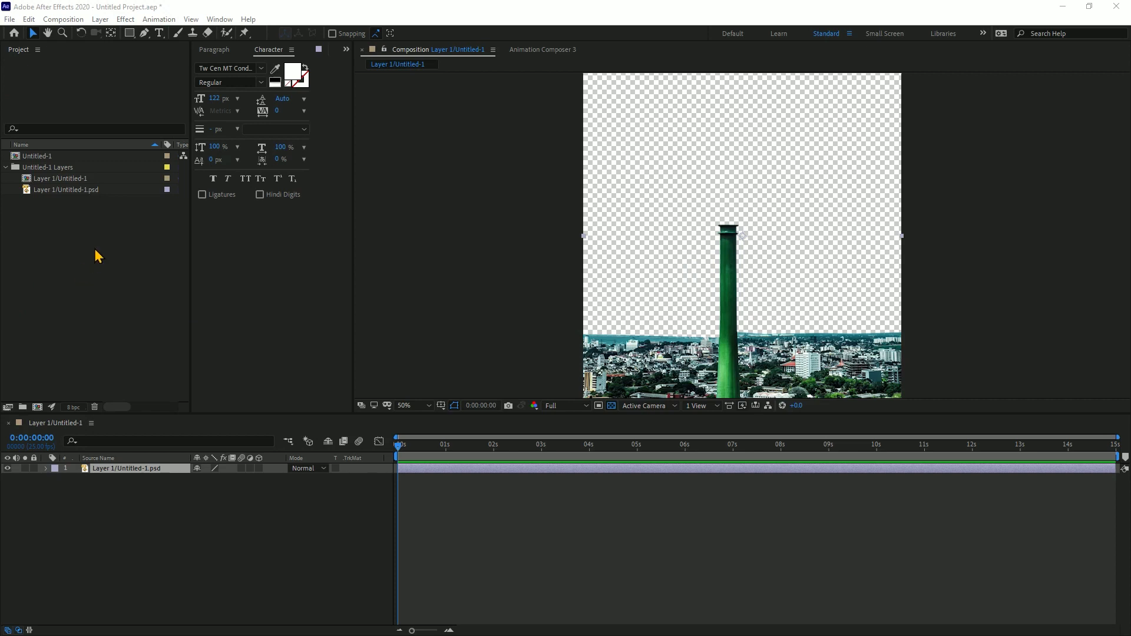
click(81, 278)
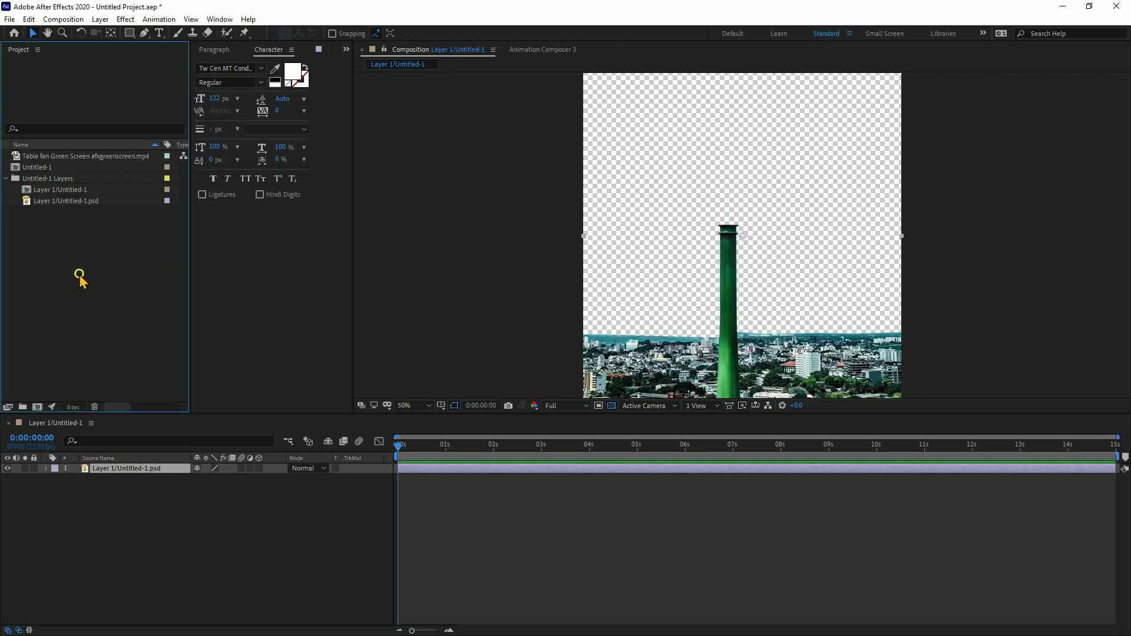
drag(61, 156, 133, 472)
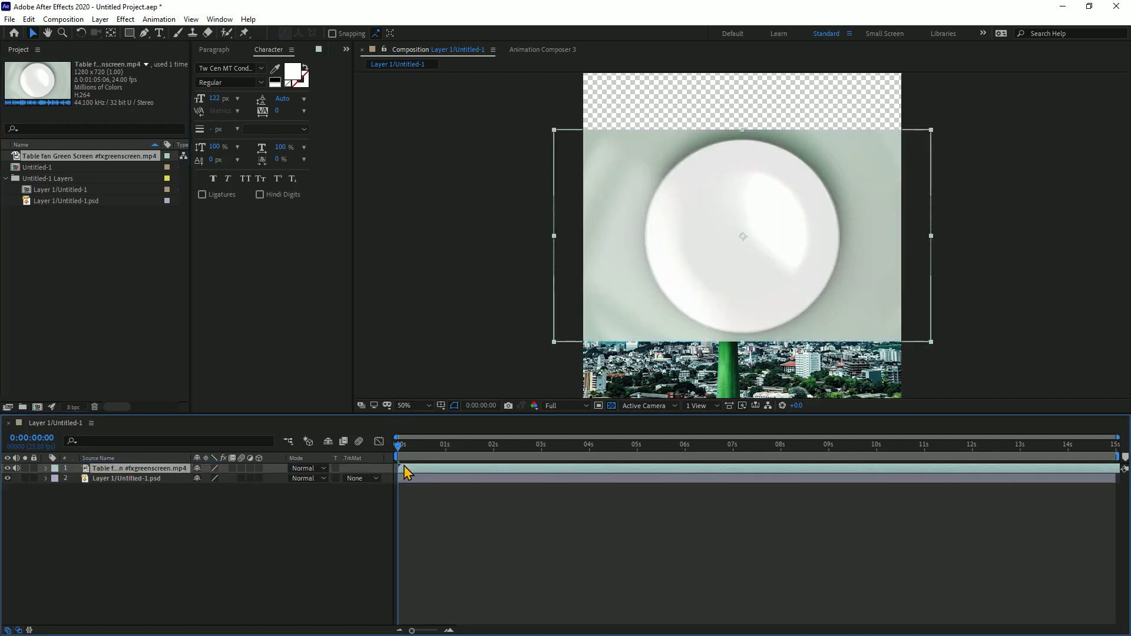
Step: Trim the intro off the table fan clip and shift the clip to start at 0:00:00:00
drag(449, 475, 971, 457)
drag(453, 471, 727, 466)
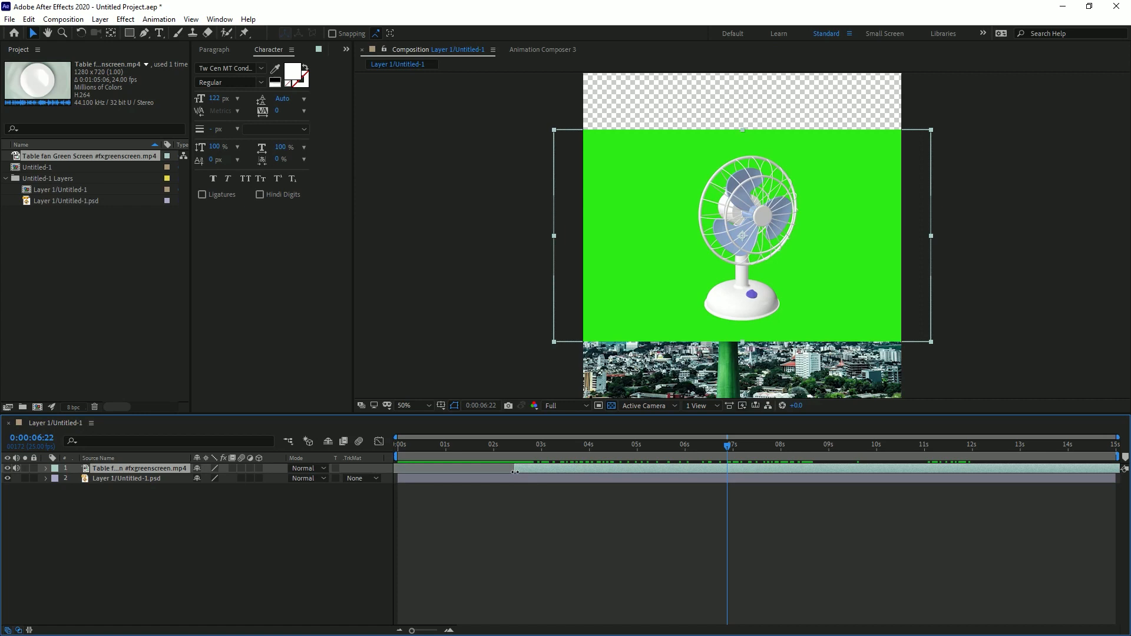
drag(515, 471, 353, 455)
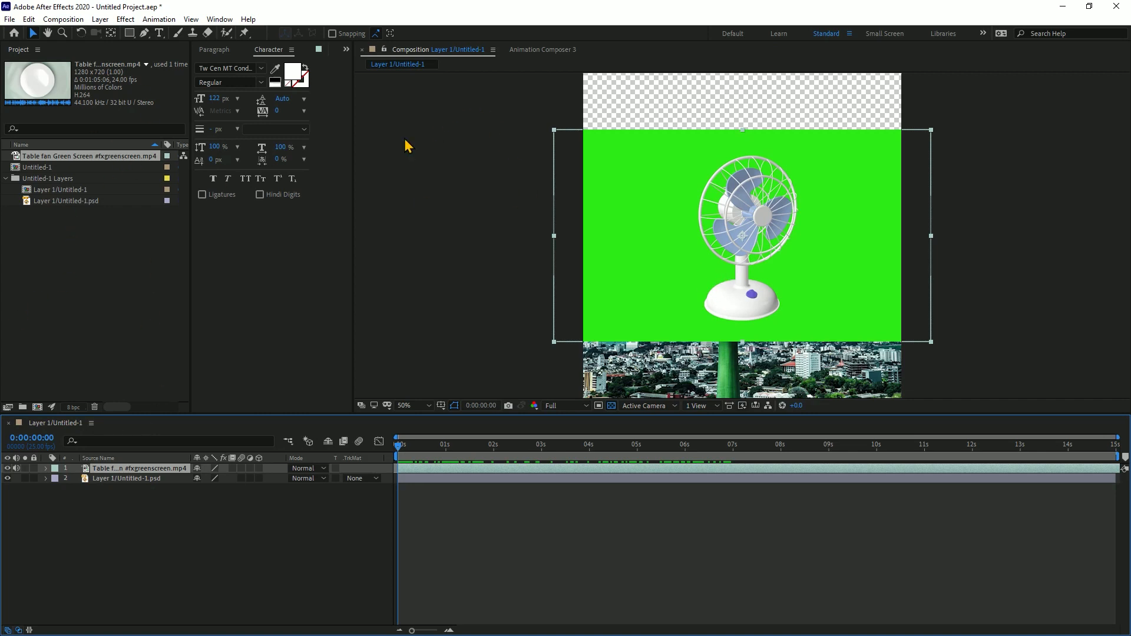
Step: Widen the middle panel area and show the effect controls of the table fan clip
drag(354, 121, 445, 125)
click(371, 54)
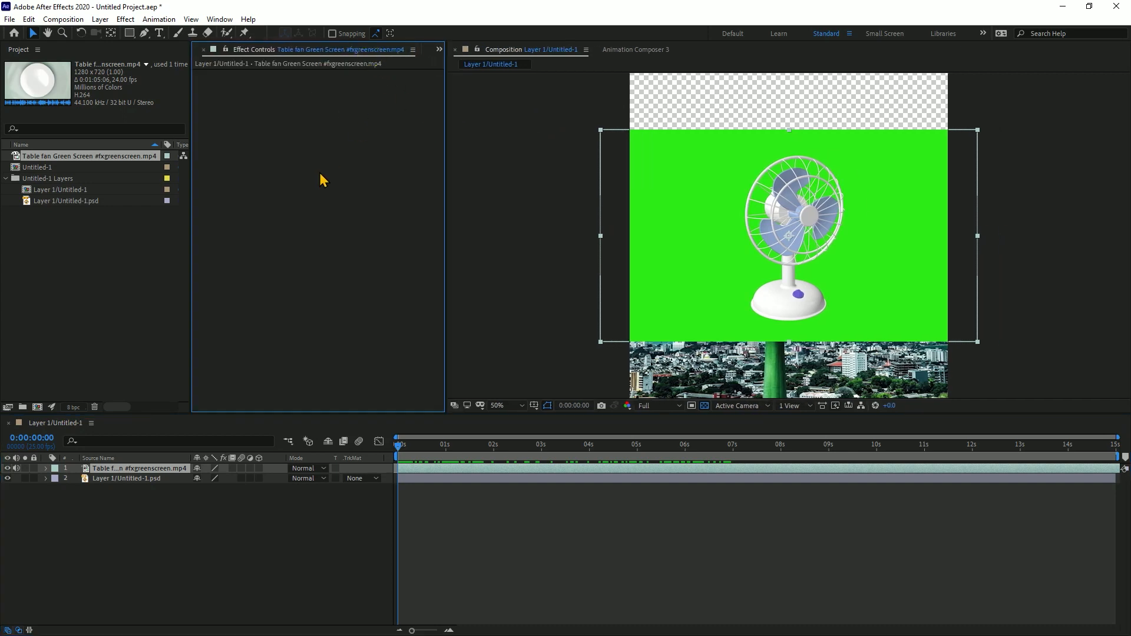
Step: Apply Keylight (1.2) to the table fan clip and sample its green background as the Screen Colour
right_click(320, 147)
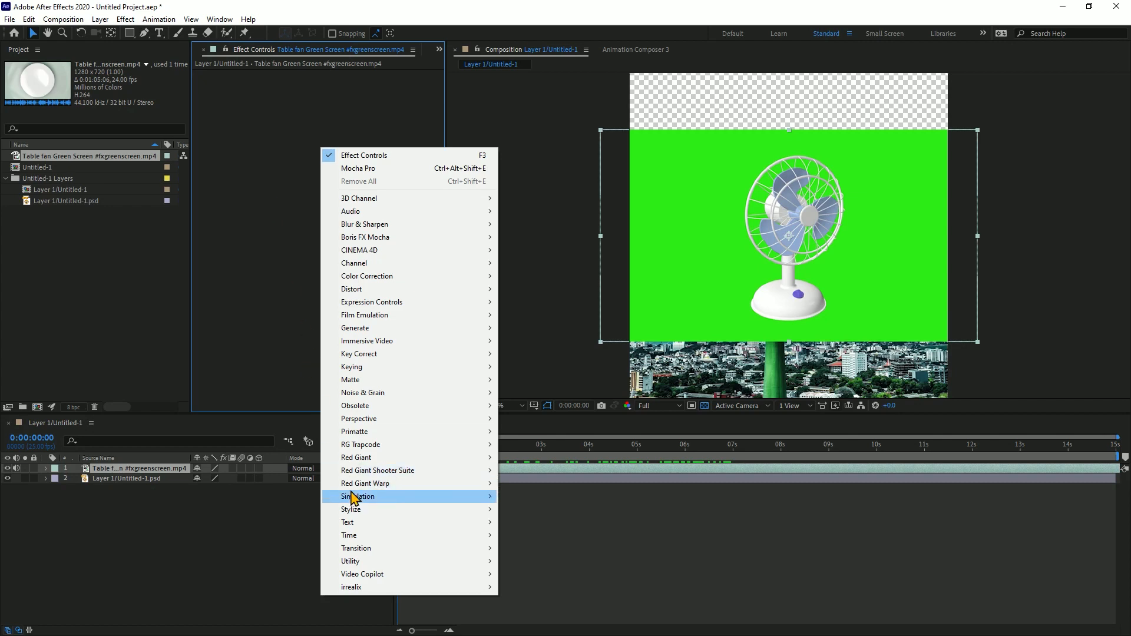
mouse_move(387, 368)
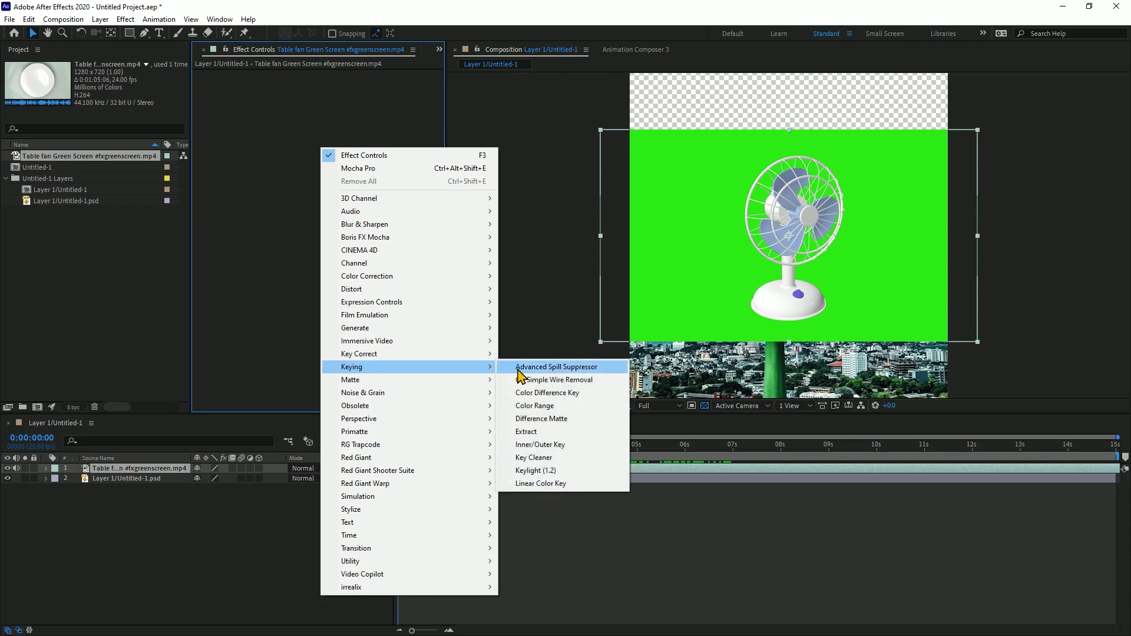
click(560, 471)
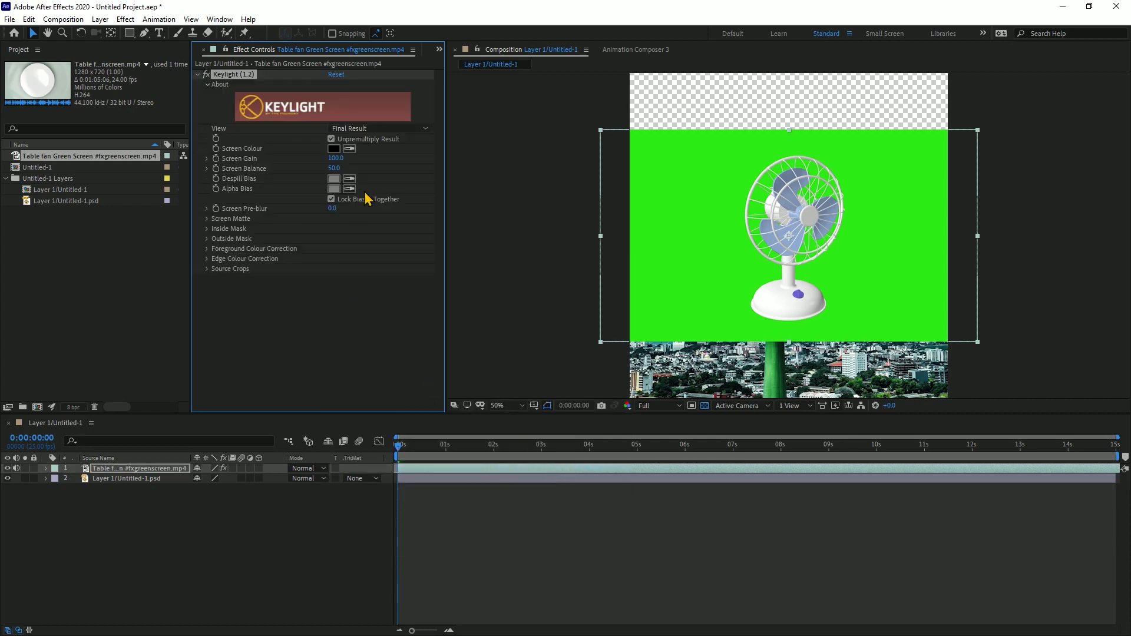
click(349, 148)
click(714, 190)
Step: Move the keyed fan up and slightly left so its base stands on top of the green tower shaft
drag(819, 247, 806, 235)
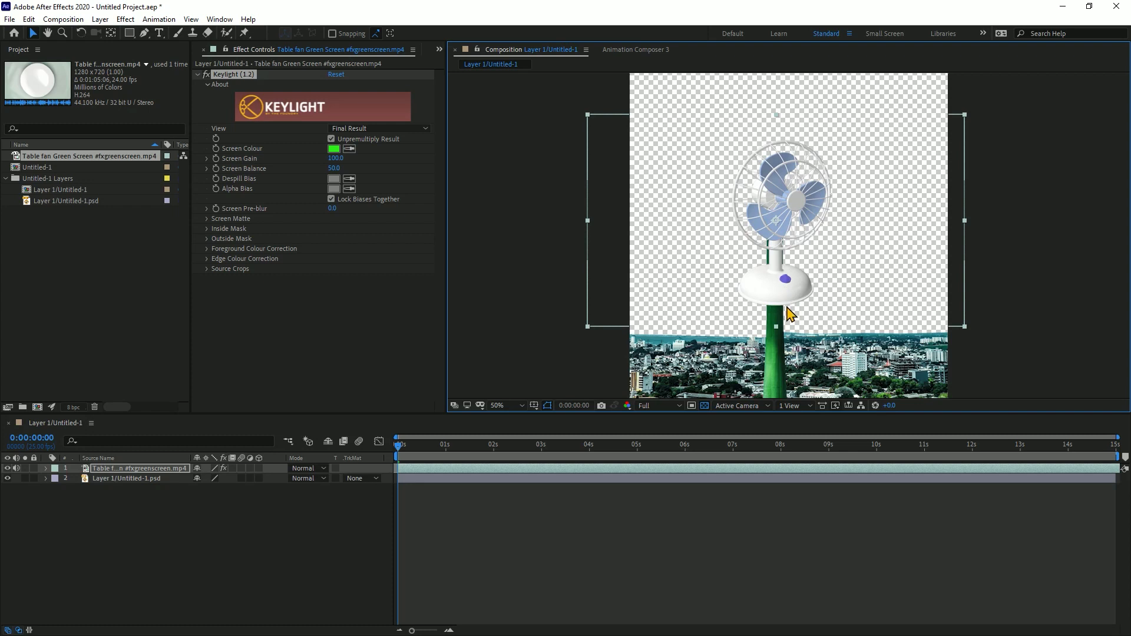
key(period)
key(period)
key(comma)
mouse_move(770, 341)
mouse_down()
mouse_move(757, 322)
mouse_move(844, 314)
mouse_move(770, 309)
mouse_move(763, 278)
mouse_up()
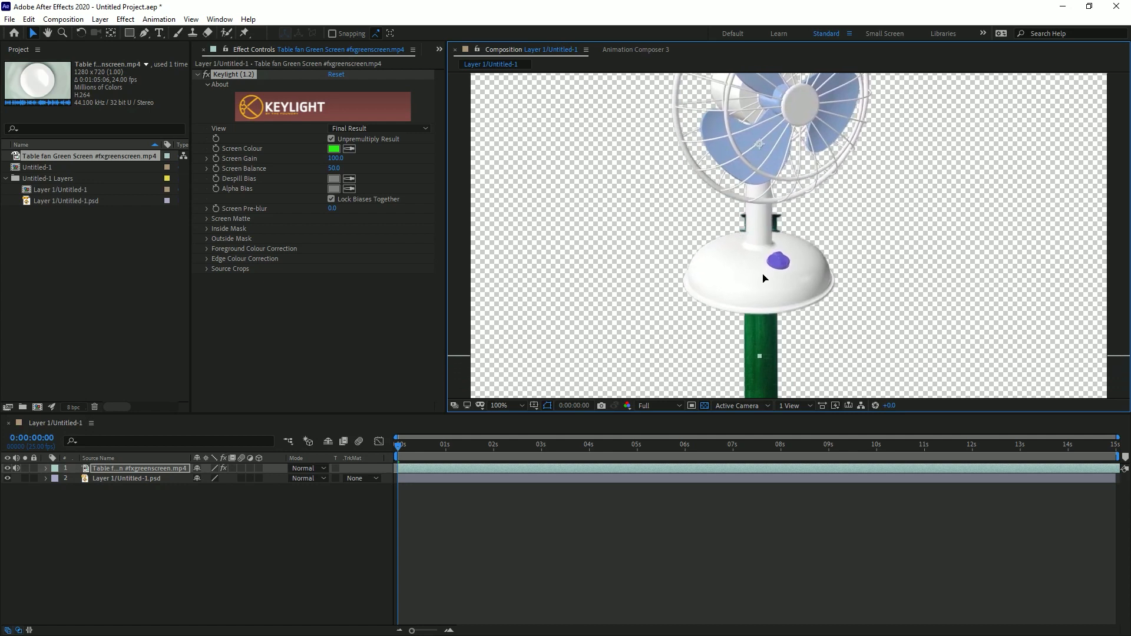
key(comma)
key(comma)
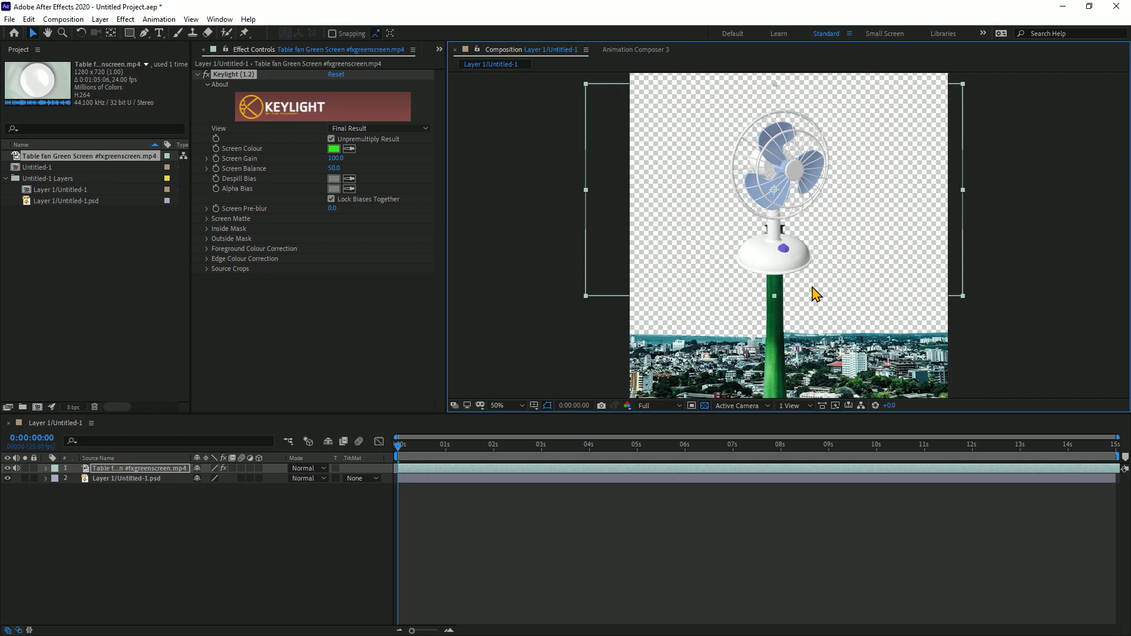
key(period)
key(period)
key(comma)
key(comma)
Step: Turn off the transparency grid in the composition view and nudge the fan slightly to line up with the tower shaft
click(46, 470)
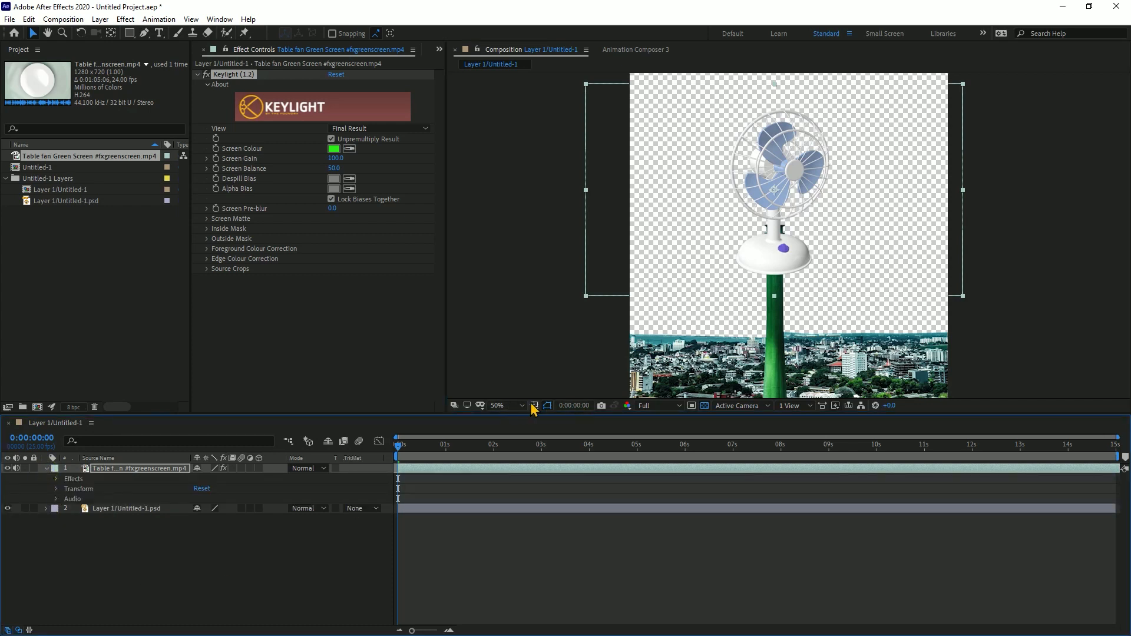
click(706, 406)
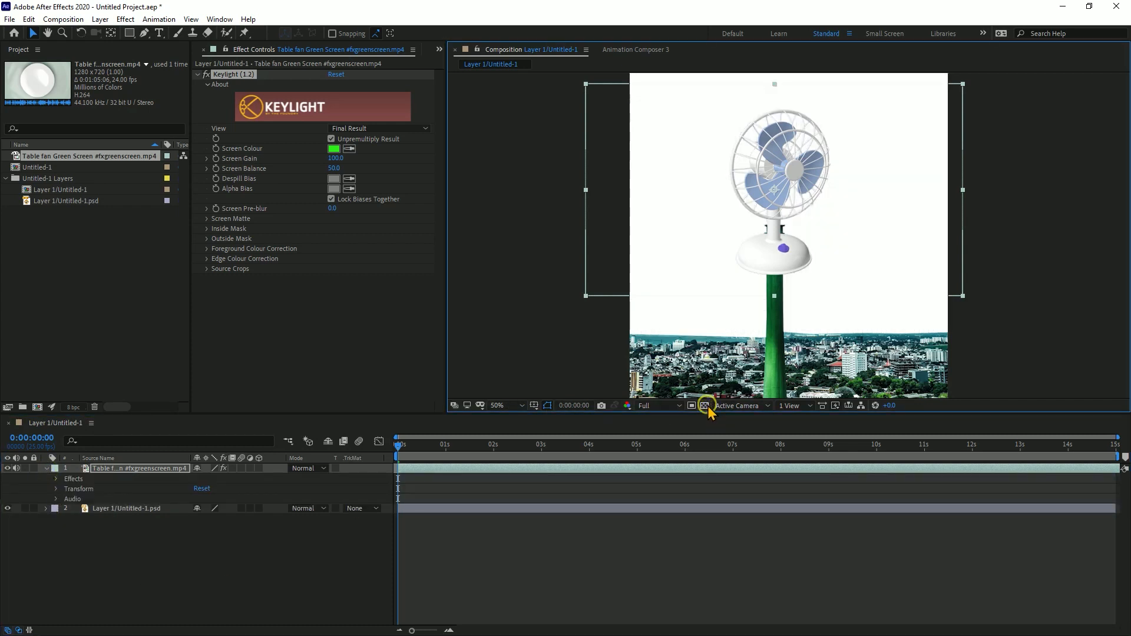
drag(801, 260, 800, 263)
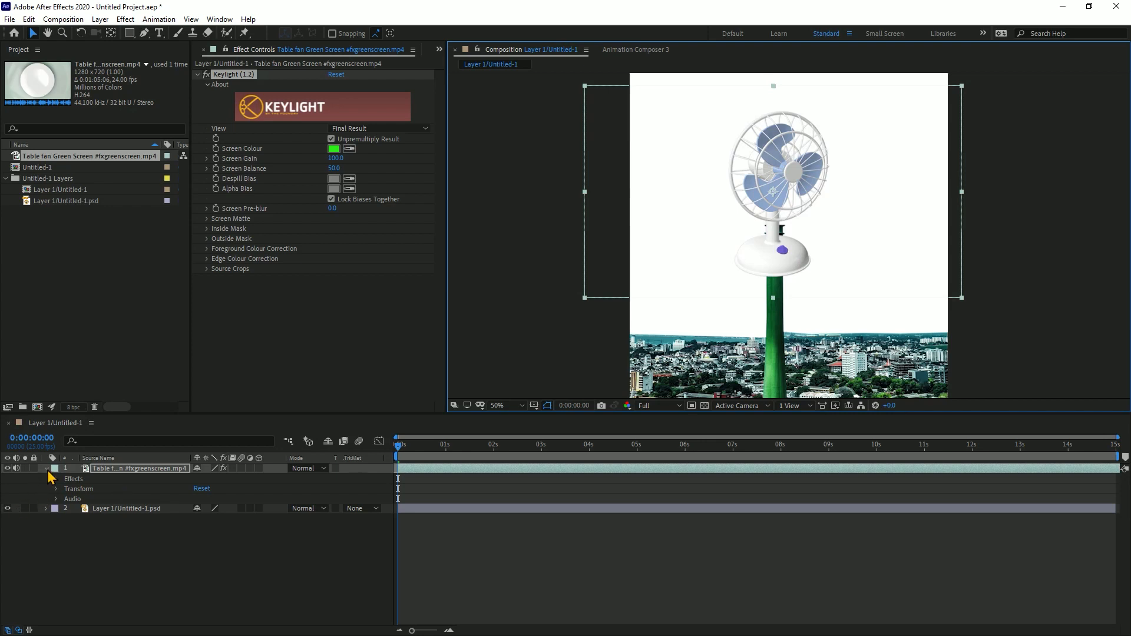
Step: Scale the table fan clip to 137% and reposition it at 494, 812, centred over the tower shaft
click(56, 489)
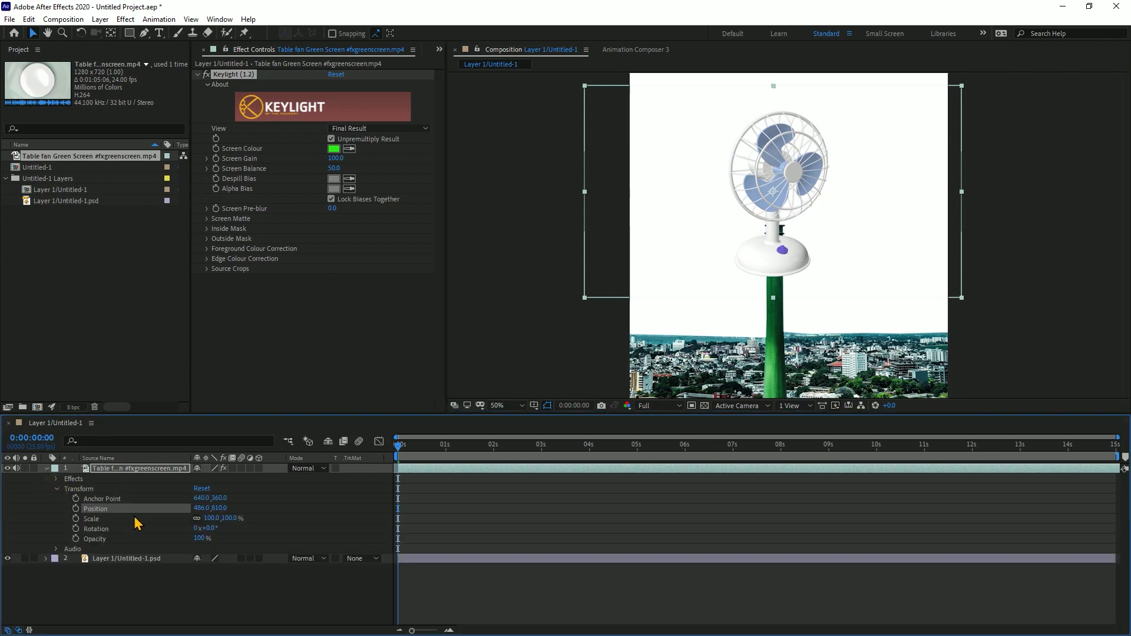
drag(216, 518, 234, 516)
drag(756, 280, 762, 277)
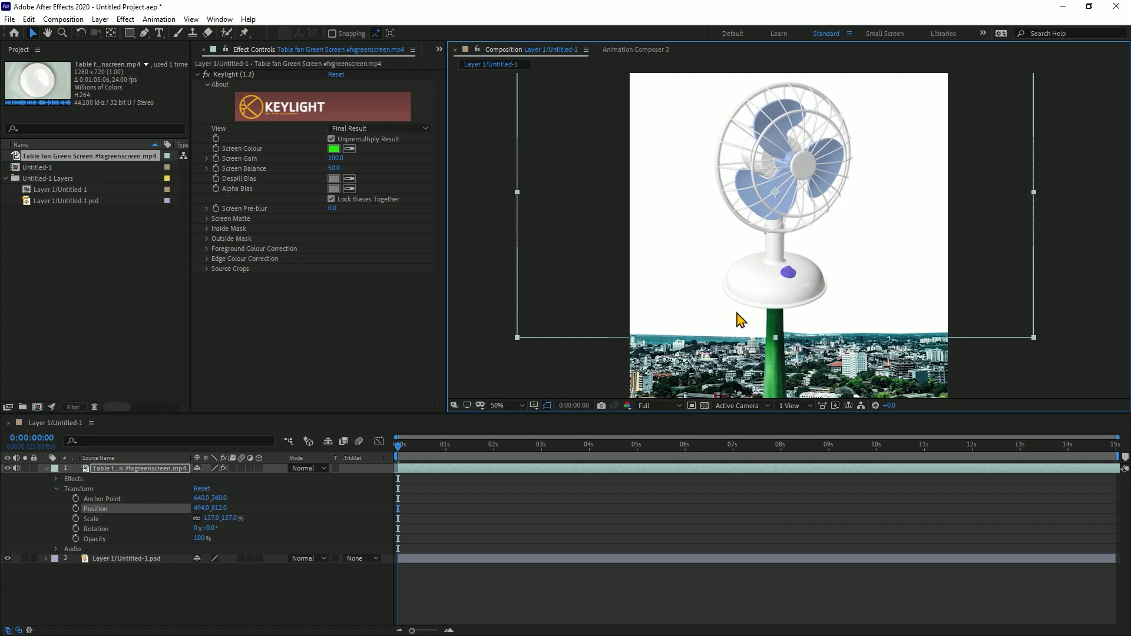
Step: Draw a closed Pen tool mask around the fan head and upper neck, cutting away the white base
click(142, 36)
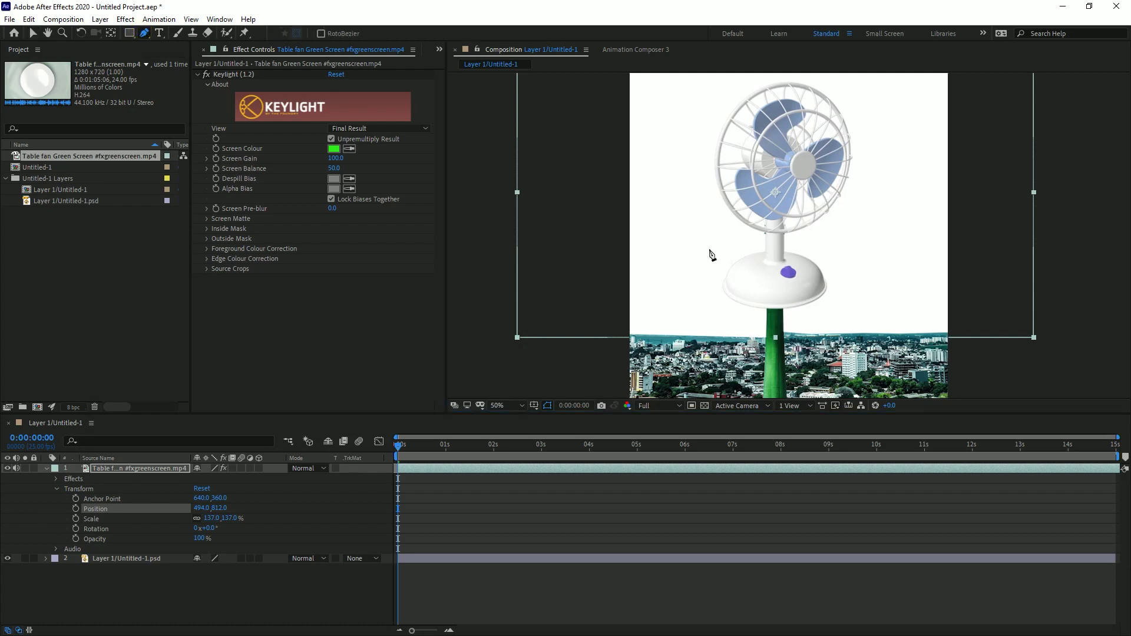
click(677, 124)
click(717, 225)
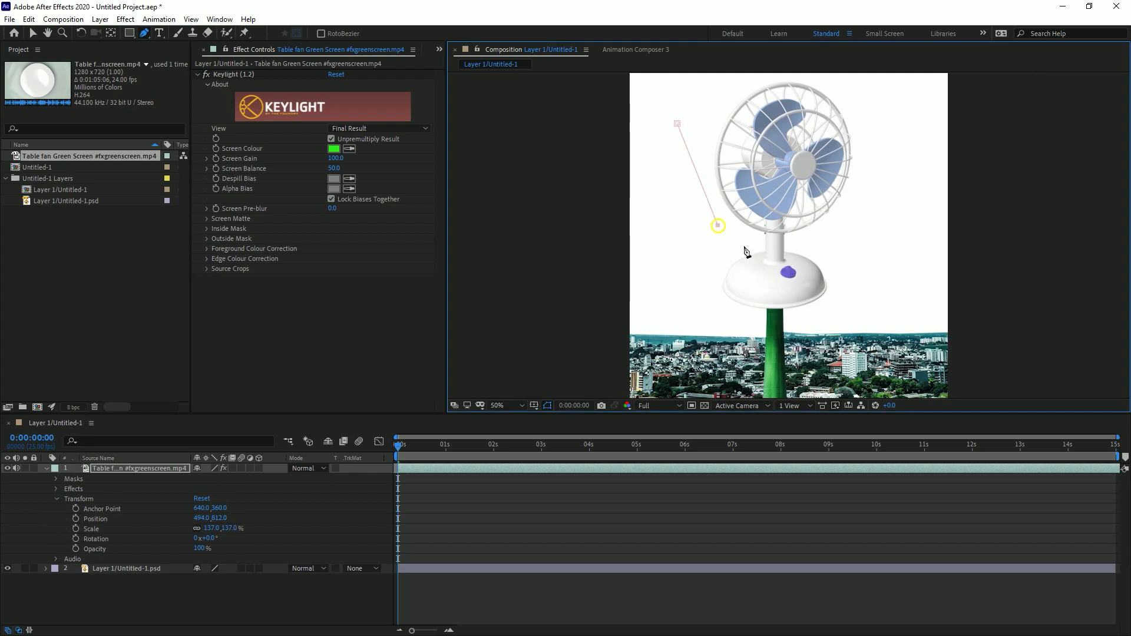
click(815, 243)
click(887, 116)
click(874, 87)
click(806, 77)
click(706, 92)
click(676, 125)
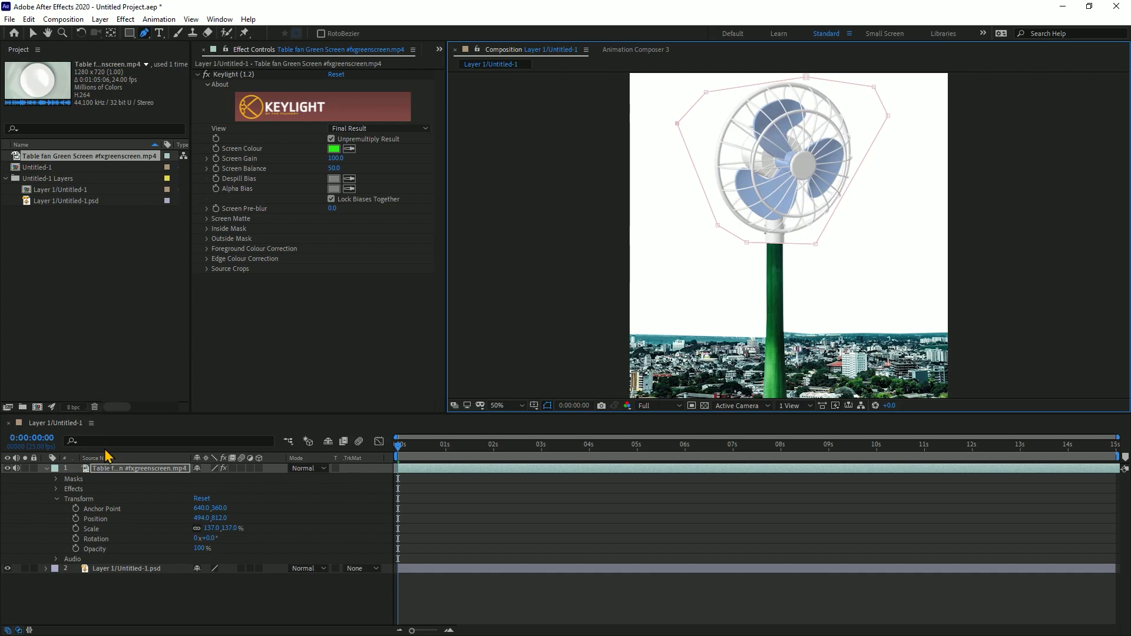
Step: Try placing the table fan clip below the tower layer, and undo the reordering
click(124, 471)
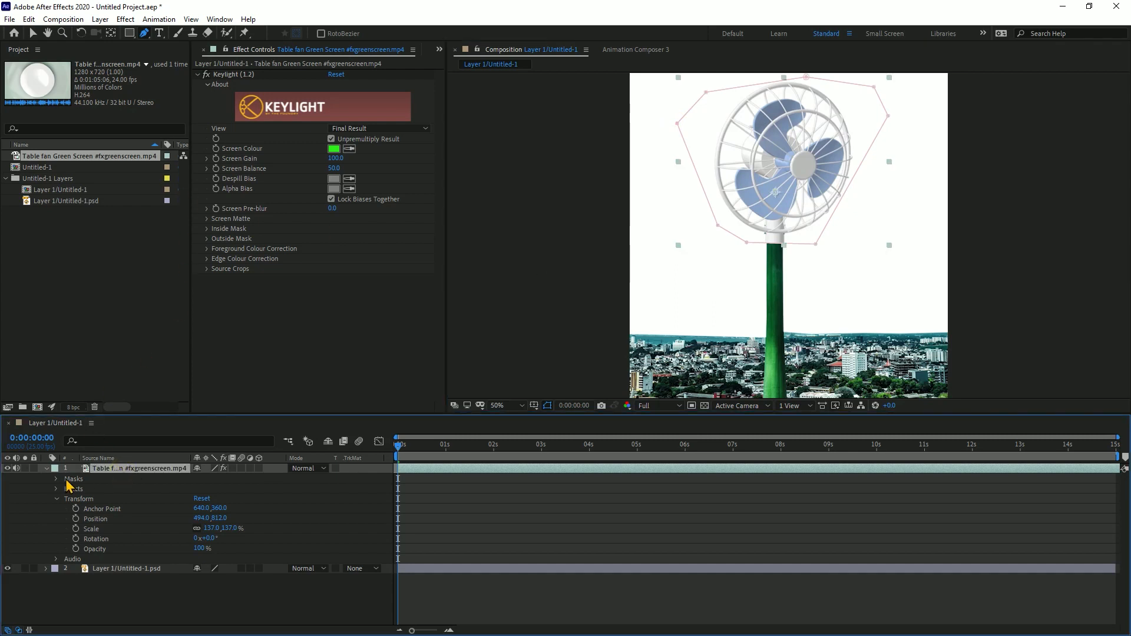
click(46, 469)
mouse_move(157, 471)
mouse_down()
mouse_move(164, 499)
mouse_move(158, 492)
mouse_up()
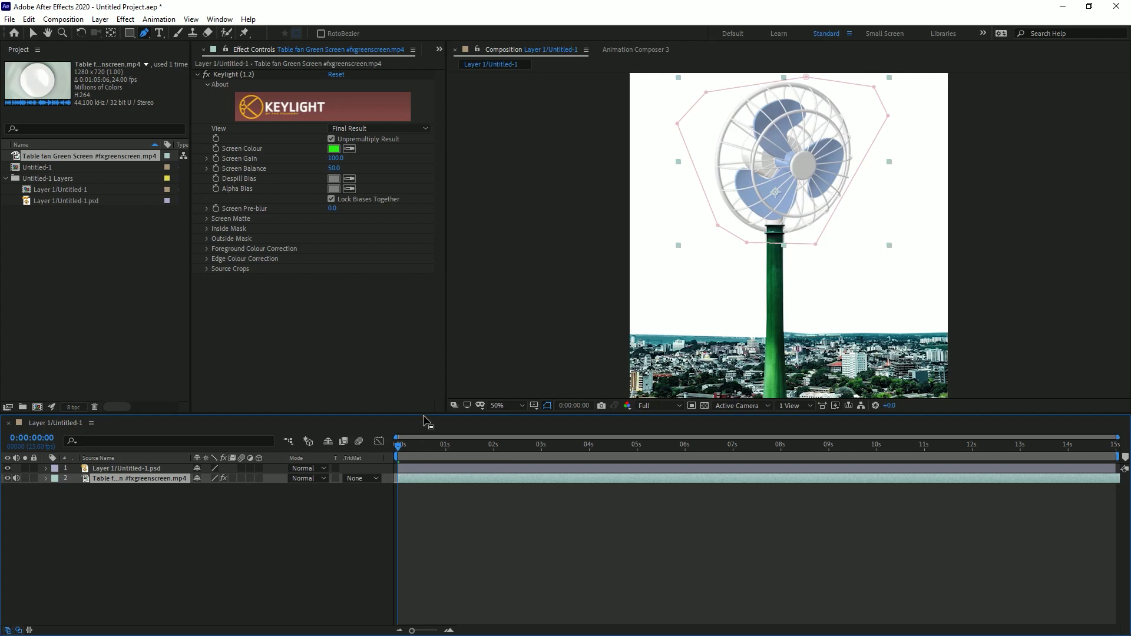
key(ctrl+z)
key(ctrl+z)
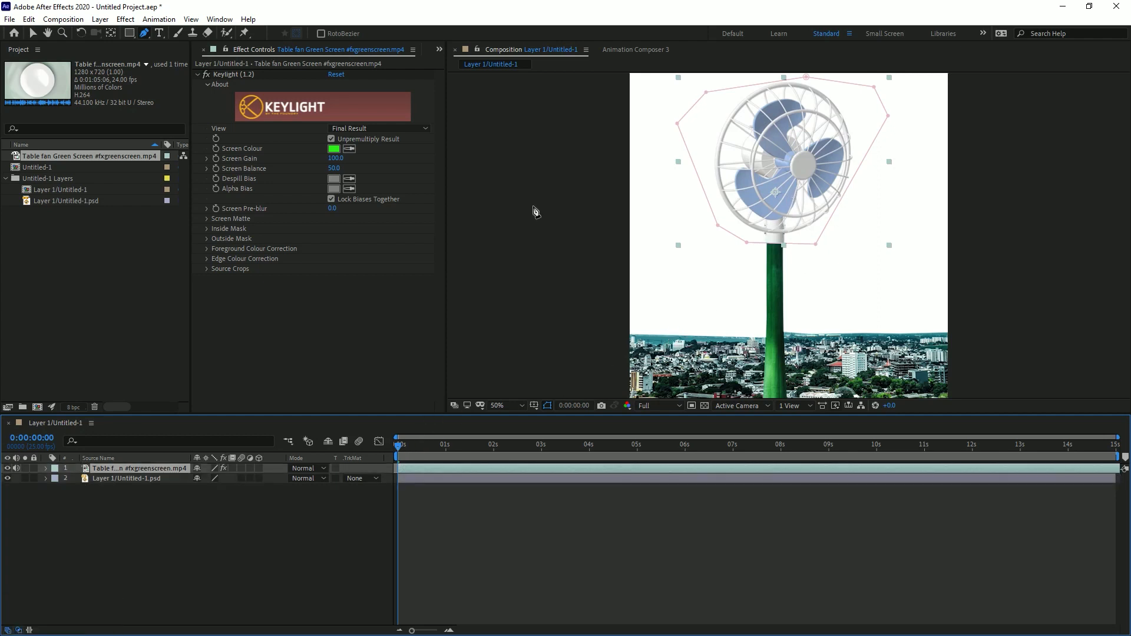
Step: Move the masked fan up with the Selection tool so its neck sits on the tower's top, and deselect it
click(32, 33)
mouse_move(814, 206)
mouse_down()
mouse_move(815, 175)
mouse_move(815, 190)
mouse_up()
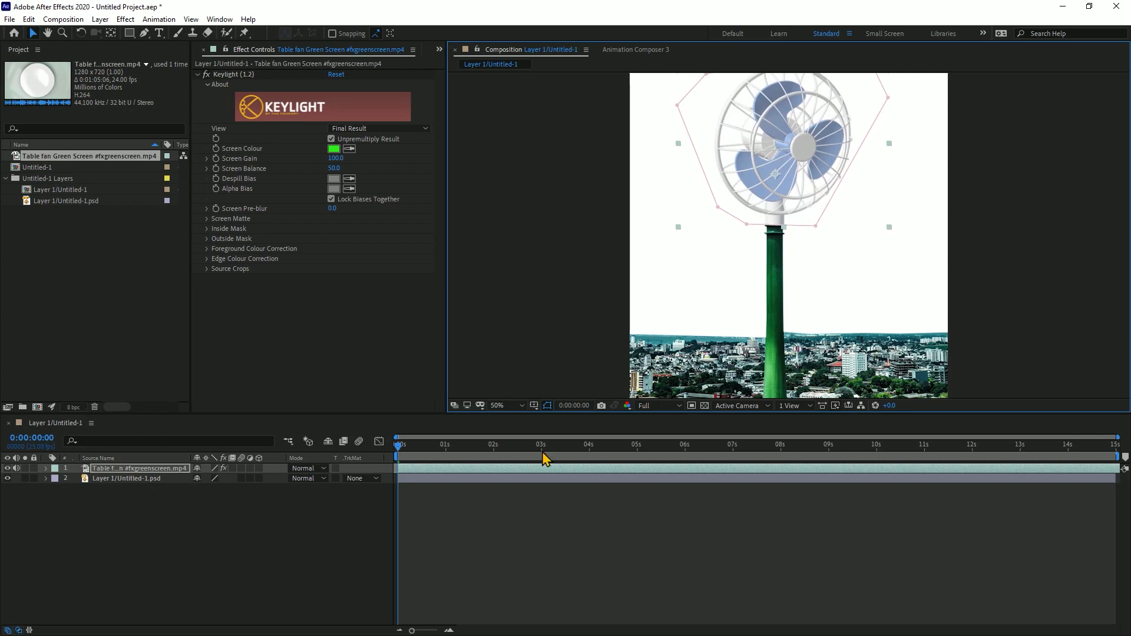
click(529, 526)
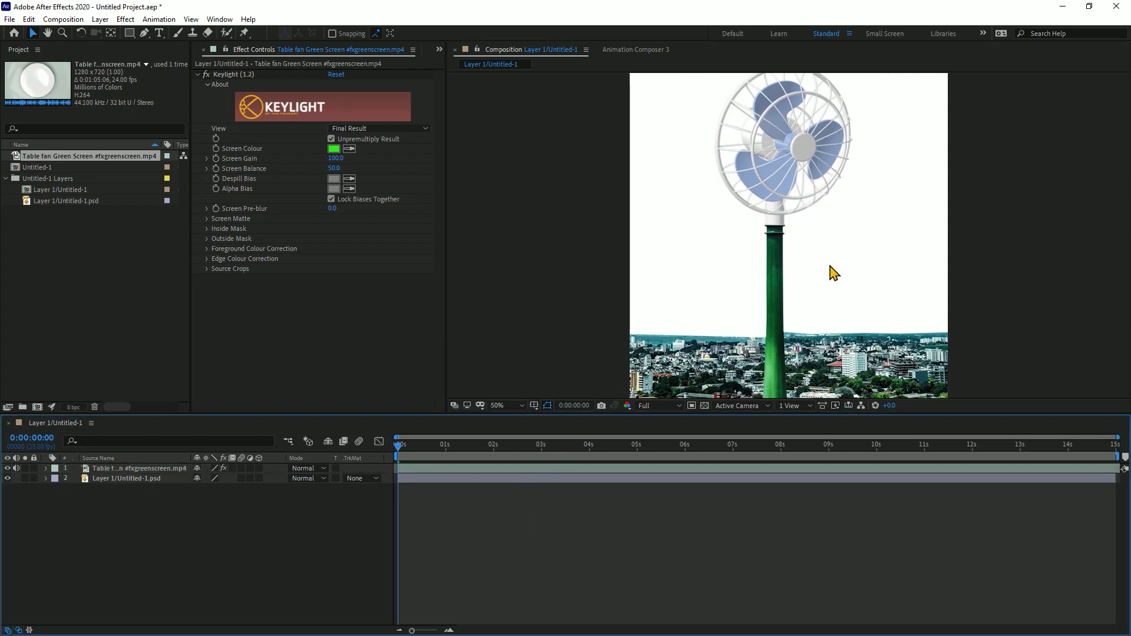
scroll(842, 257, down, 1)
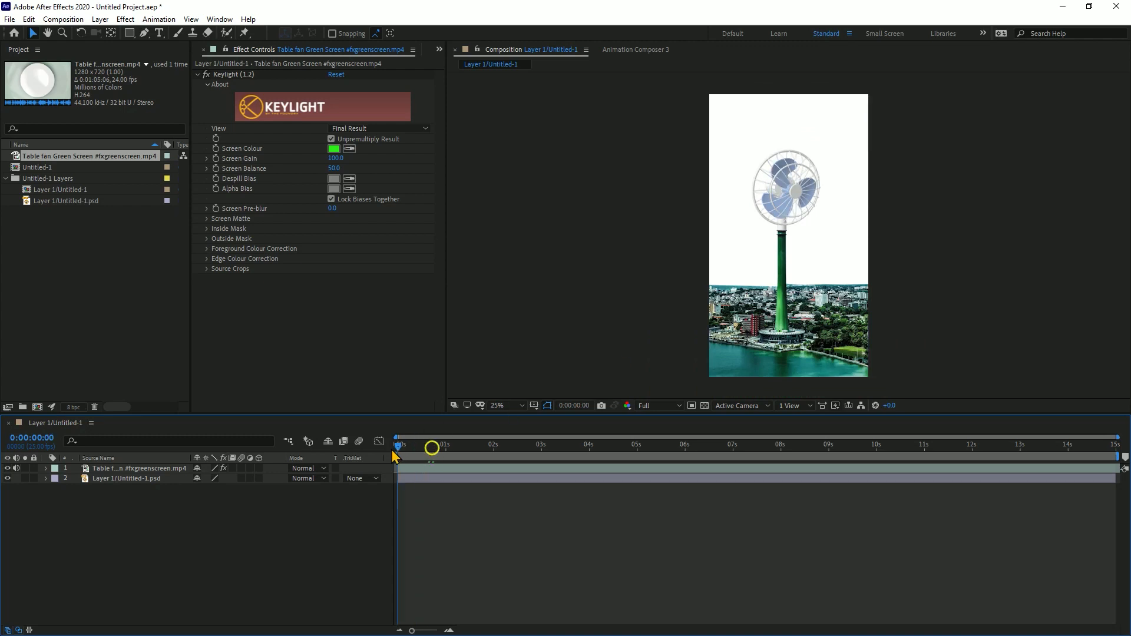
Step: Mute the table fan clip's audio and preview the composition from the start
key(space)
key(space)
click(15, 469)
drag(430, 453, 364, 451)
key(space)
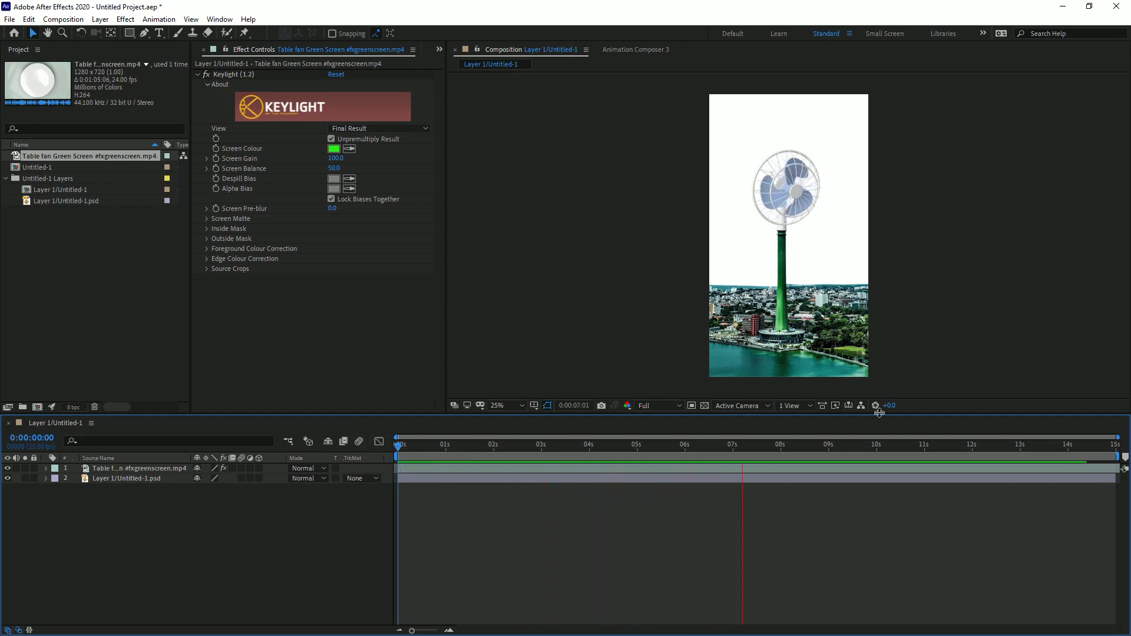
Step: Replay the spinning fan preview and set the current time to 0:00:01:02
key(space)
key(space)
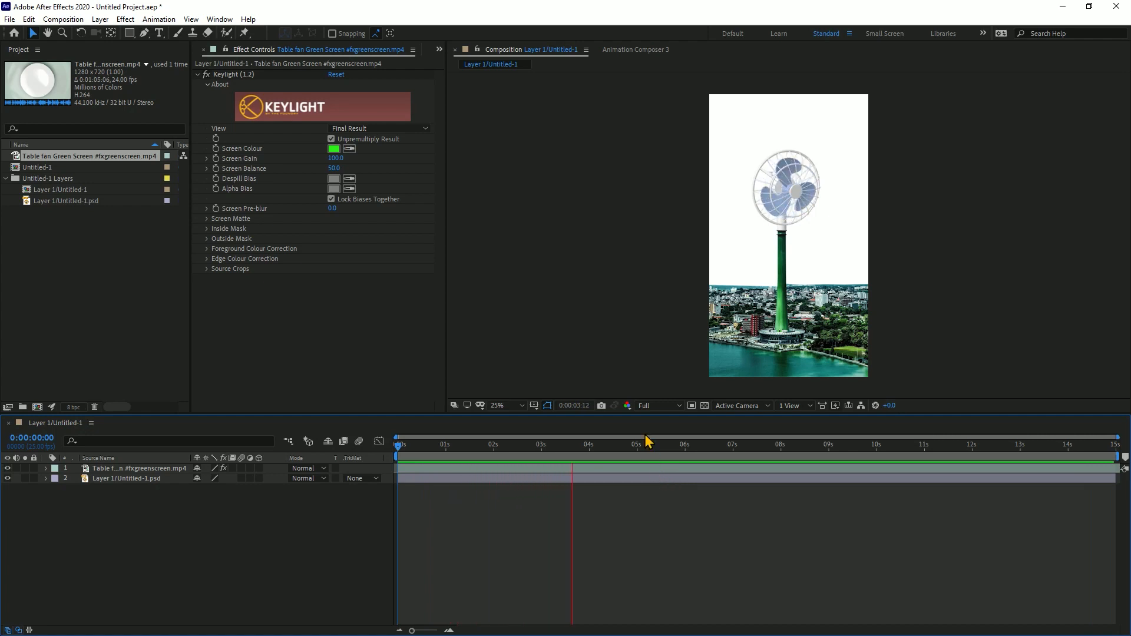
key(space)
mouse_move(434, 448)
mouse_down()
mouse_move(910, 449)
mouse_move(452, 449)
mouse_up()
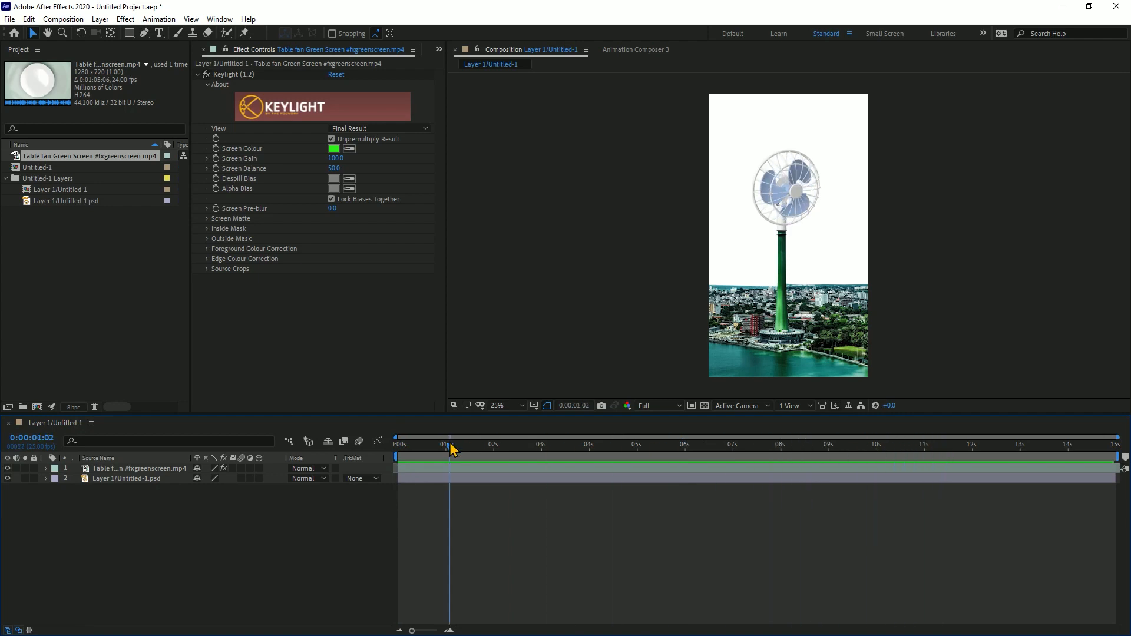
Step: Switch to YouTube in Chrome, search for "sky loop" and look through the cloud footage results
key(alt+Tab)
key(alt+Tab)
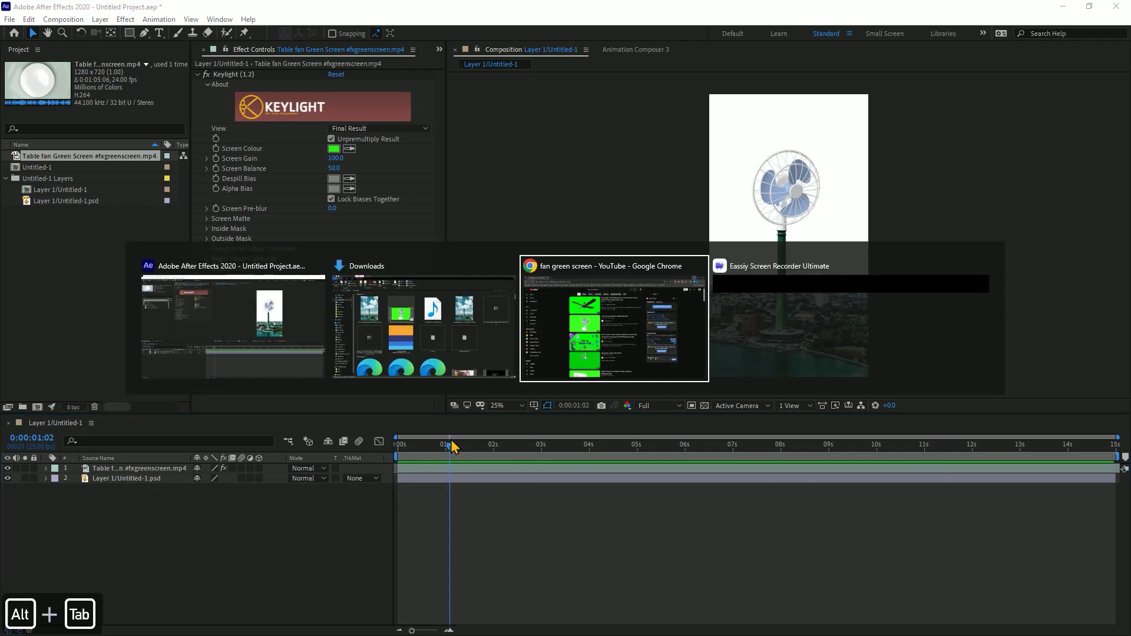
click(474, 85)
drag(475, 84, 325, 93)
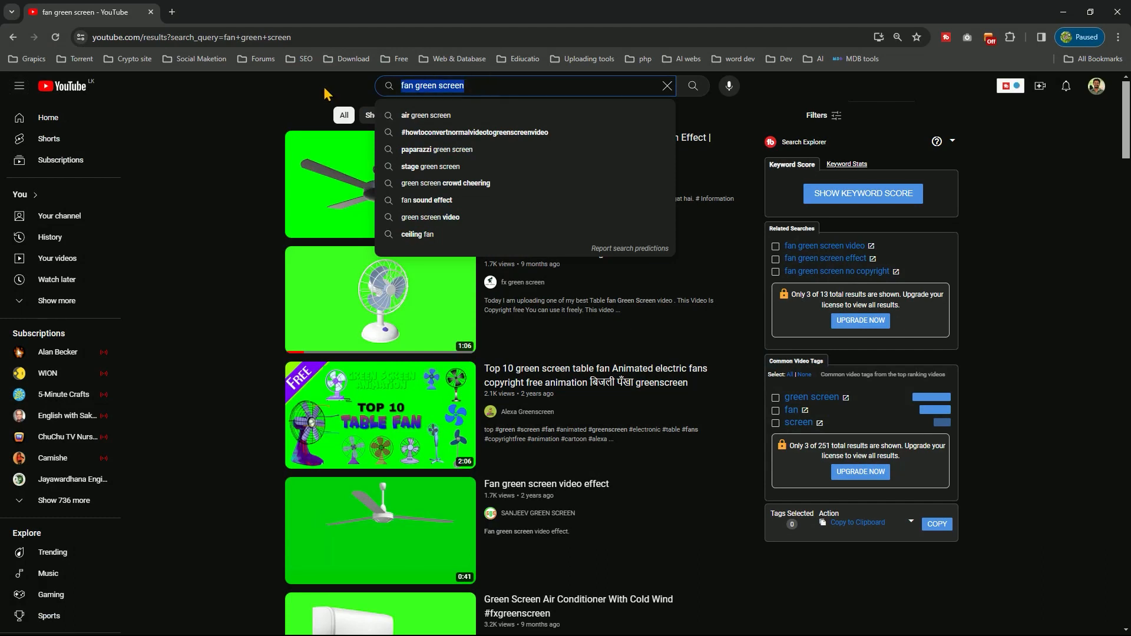
text(sky )
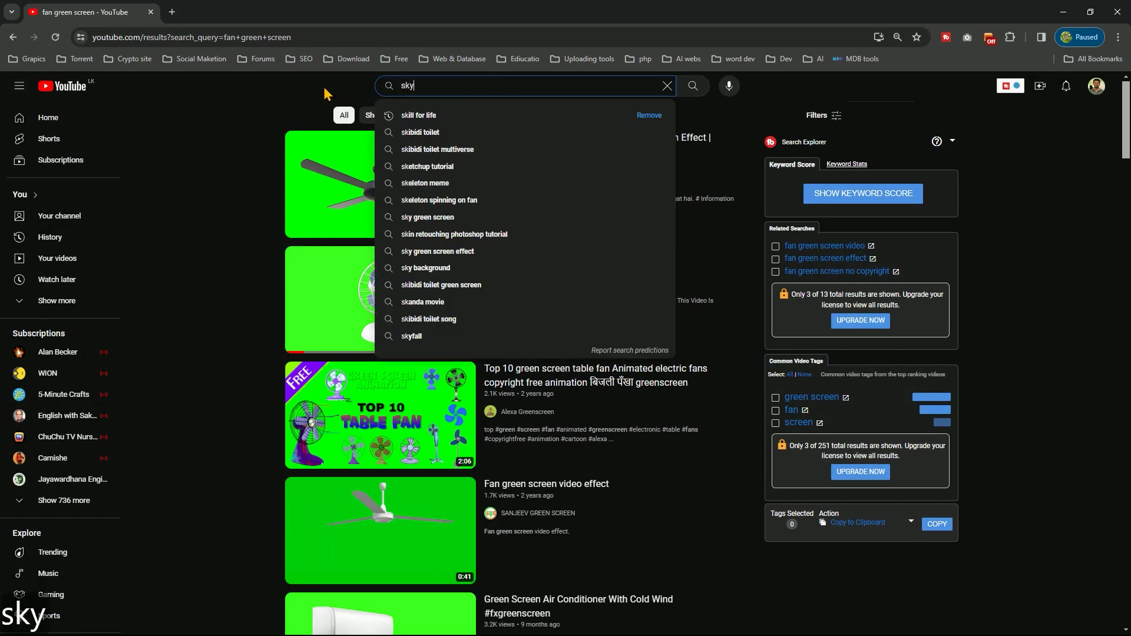
text(loop)
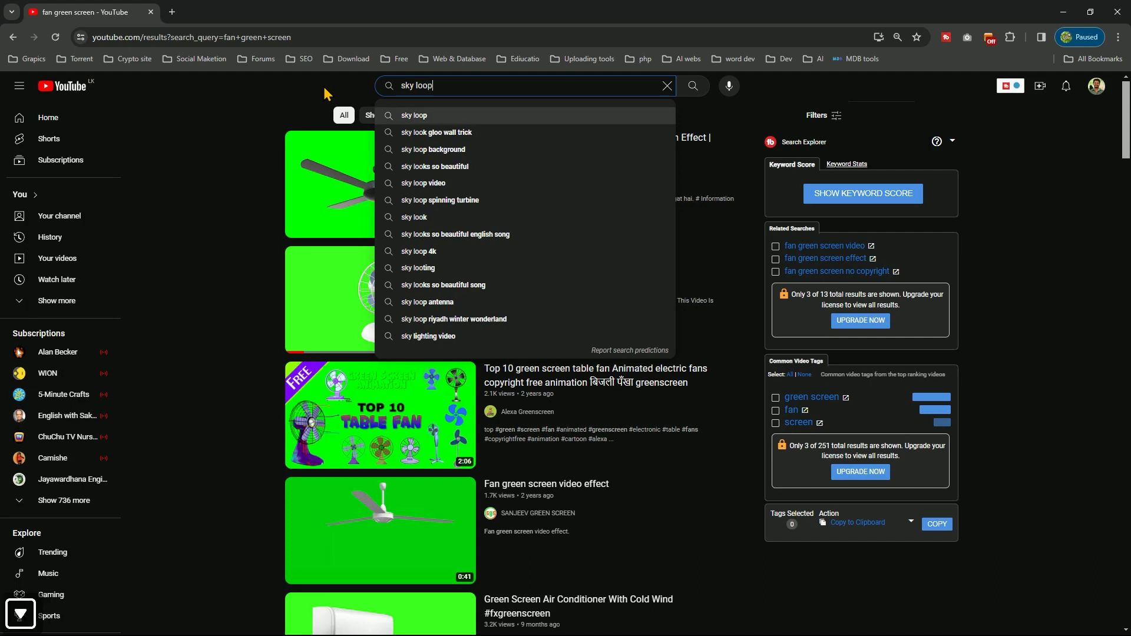
key(Return)
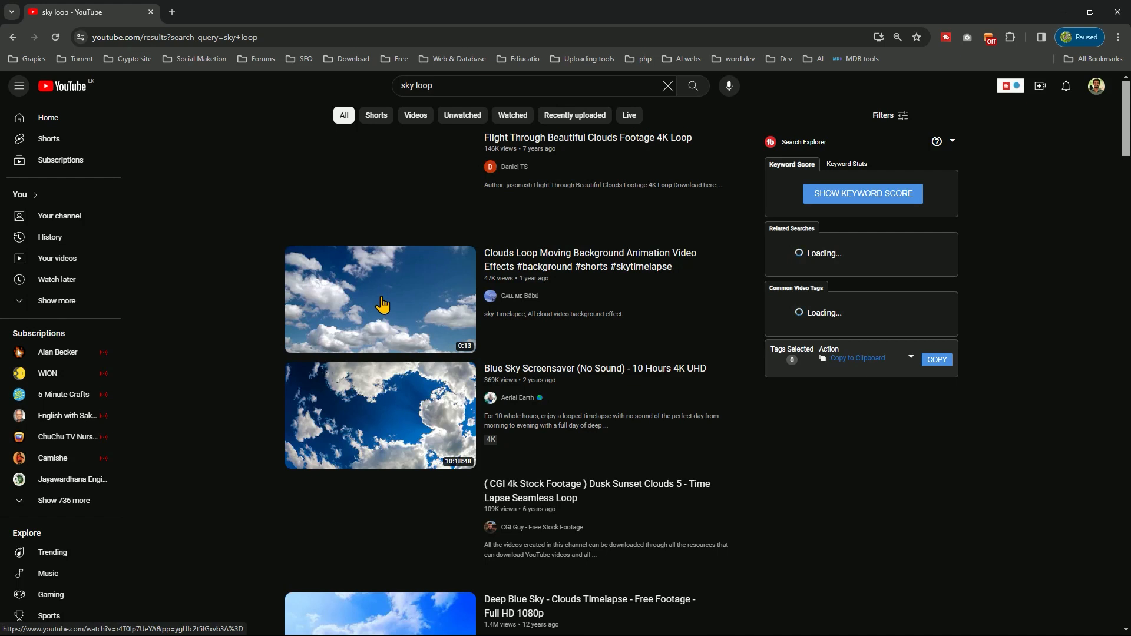
scroll(393, 454, down, 3)
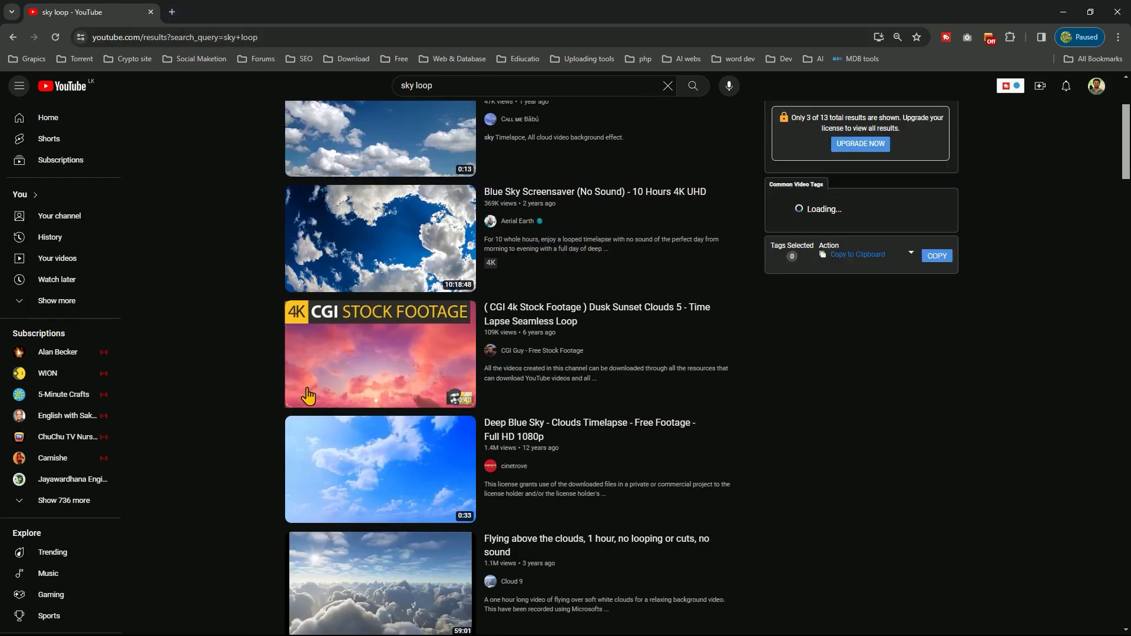
scroll(314, 403, down, 1)
scroll(314, 403, down, 3)
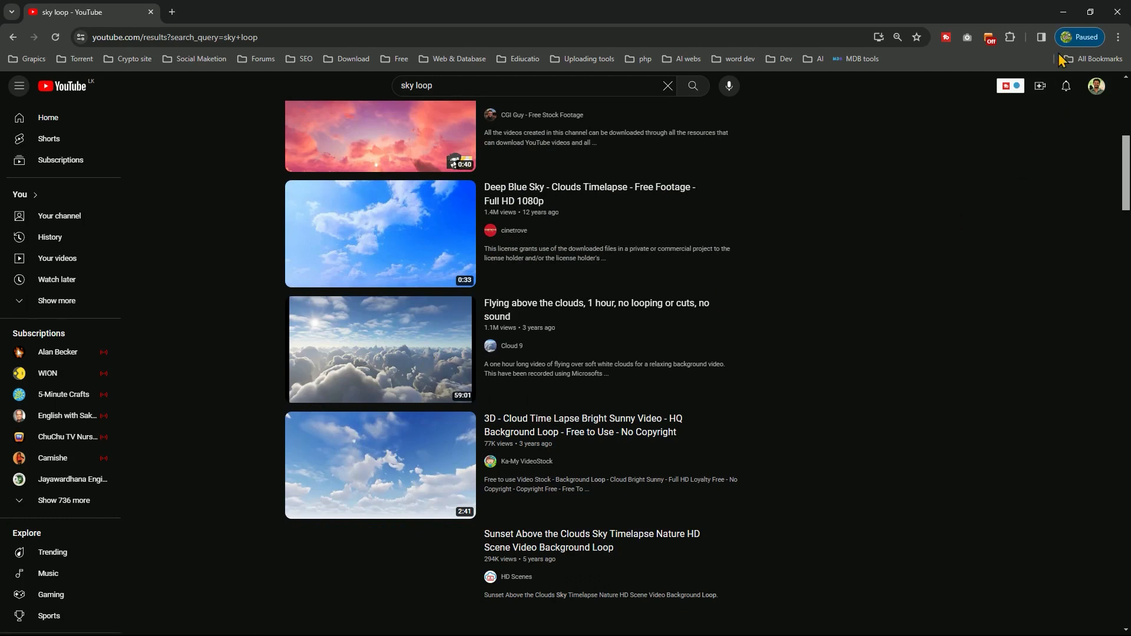
Step: Return to After Effects, import the sky clip 16.mov and place it below the tower layer in the timeline
click(1063, 12)
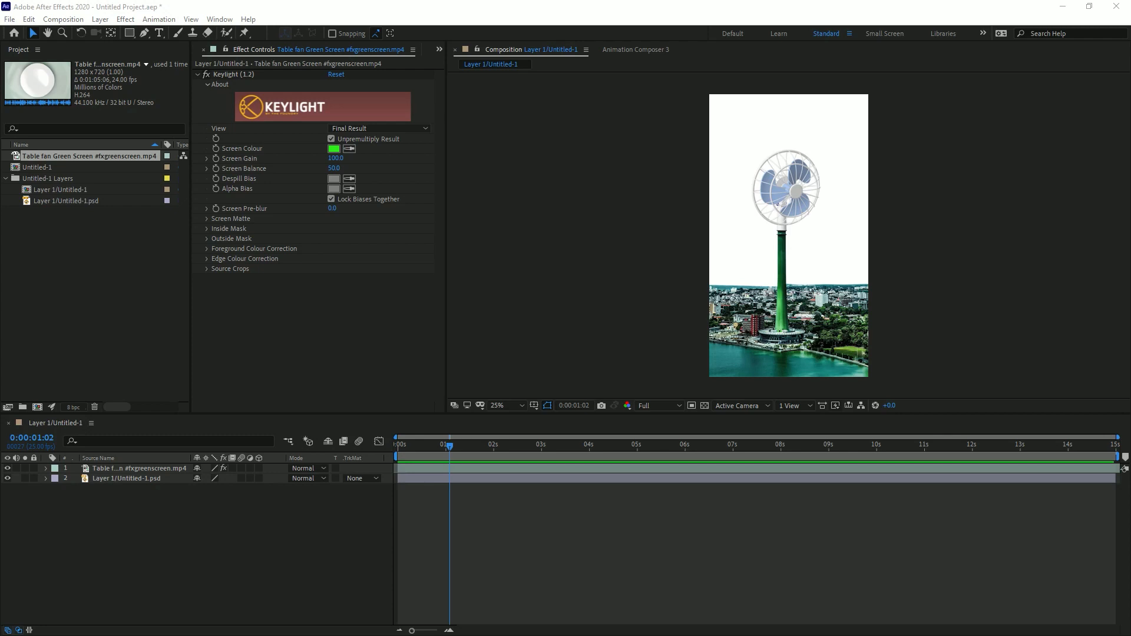
drag(348, 448, 81, 323)
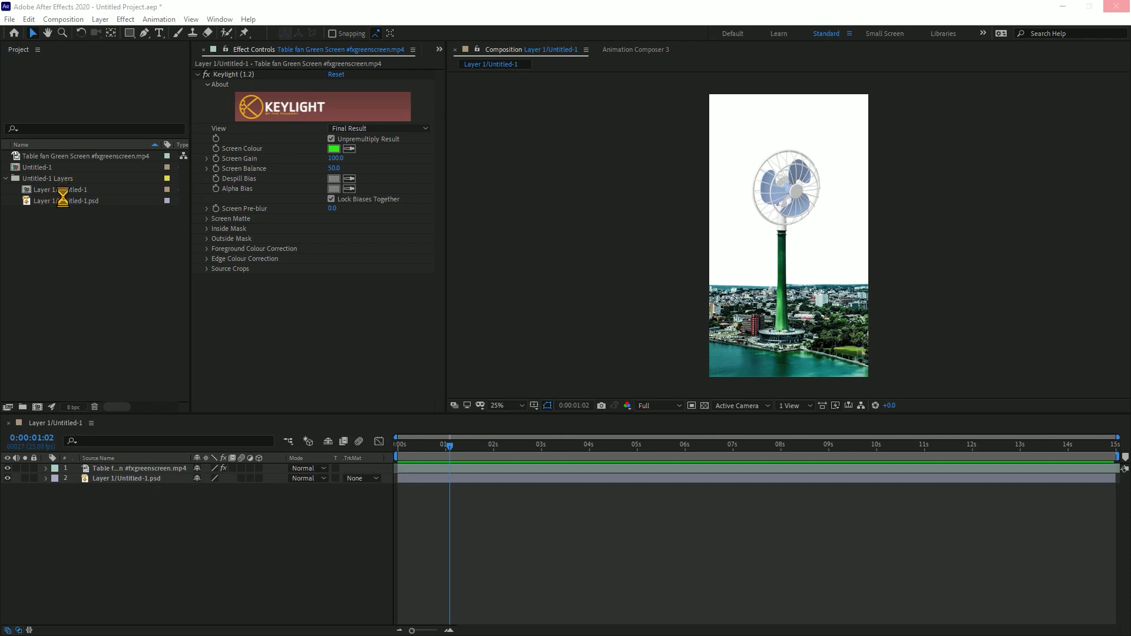
drag(67, 155, 129, 489)
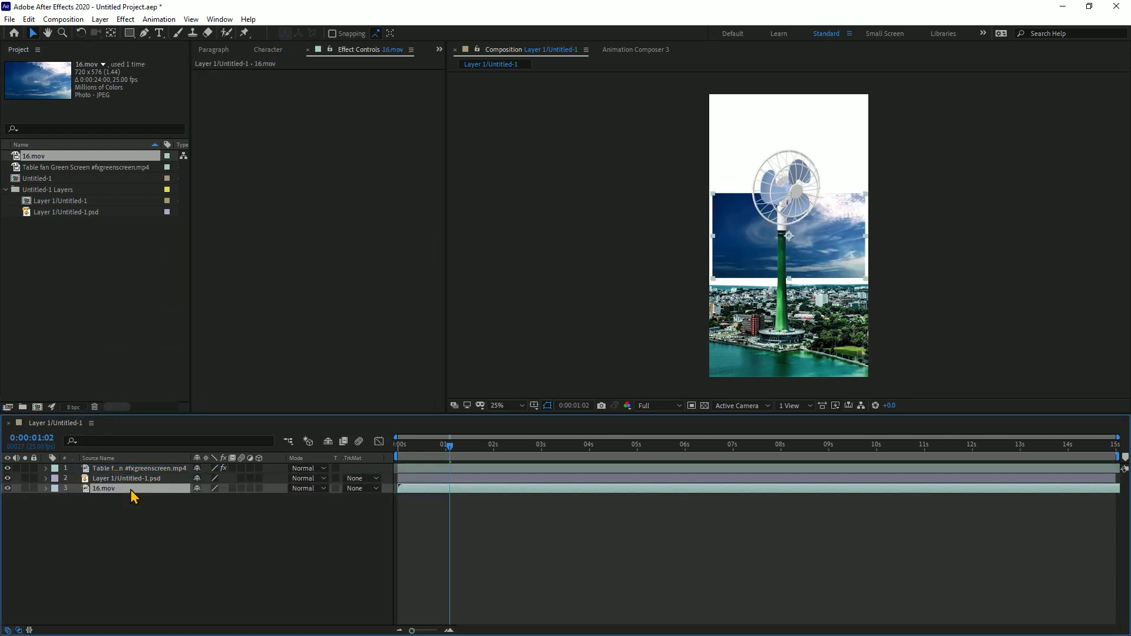
key(period)
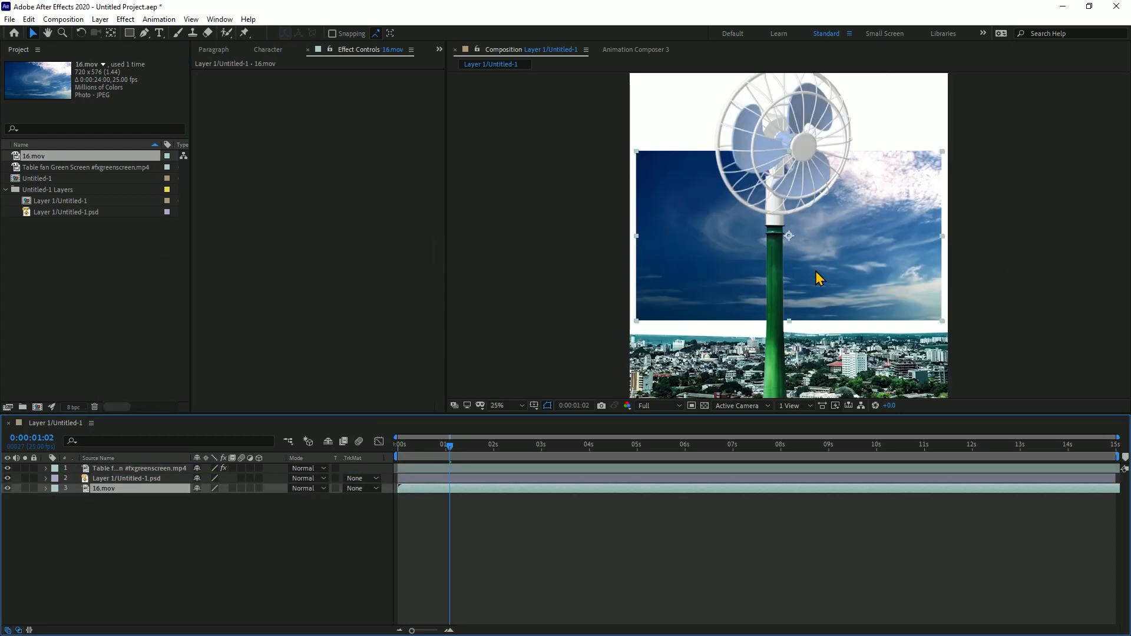
key(comma)
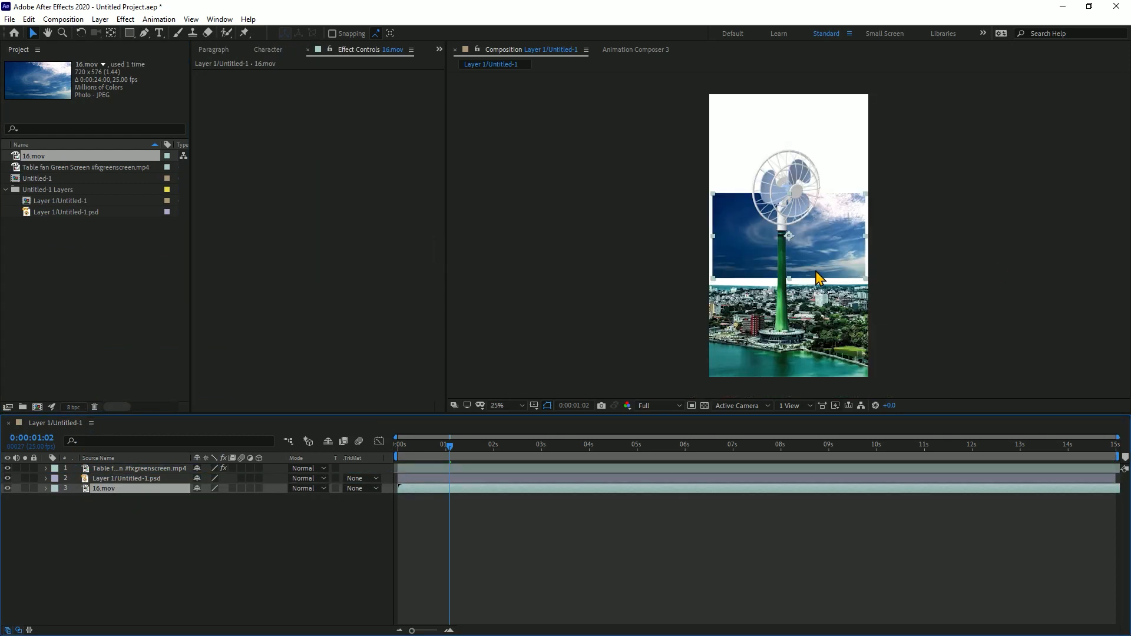
Step: Fit the 16.mov sky layer to the composition height
right_click(151, 490)
mouse_move(234, 206)
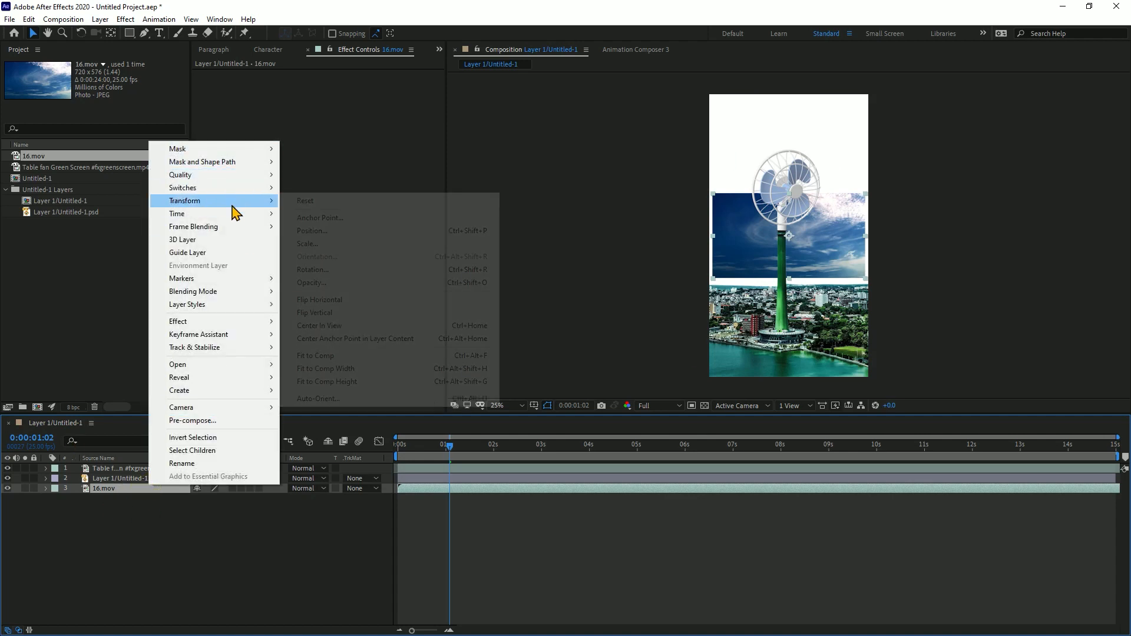
click(362, 384)
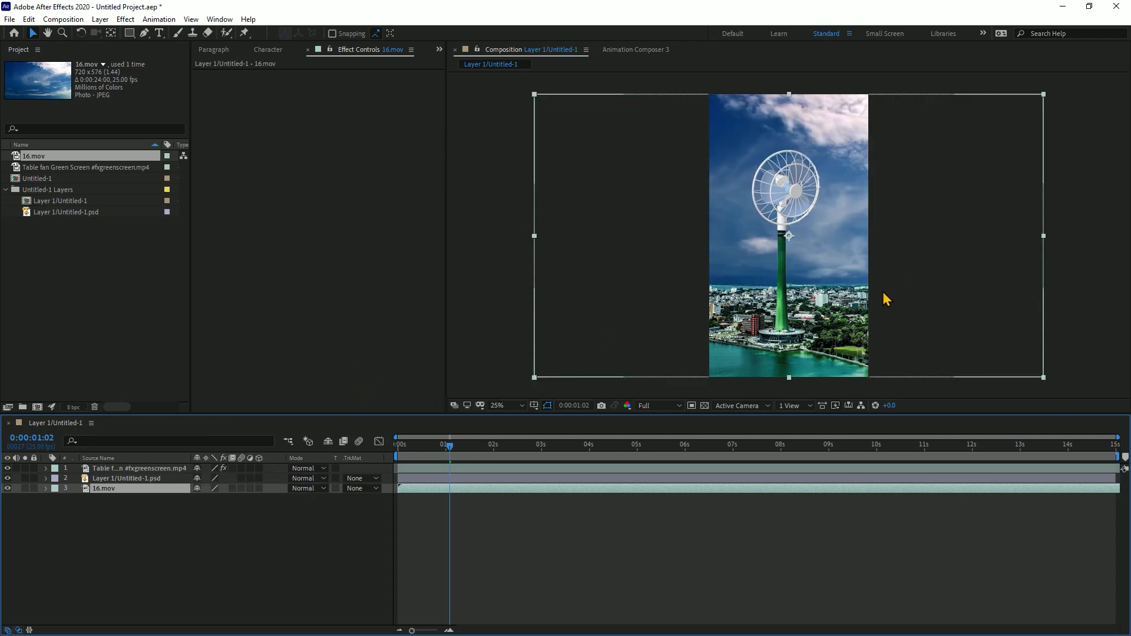
Step: Set the 16.mov layer's scale to 239.3% and move it up to position 512, 664 so the sky fills the area above the horizon
click(45, 488)
click(55, 499)
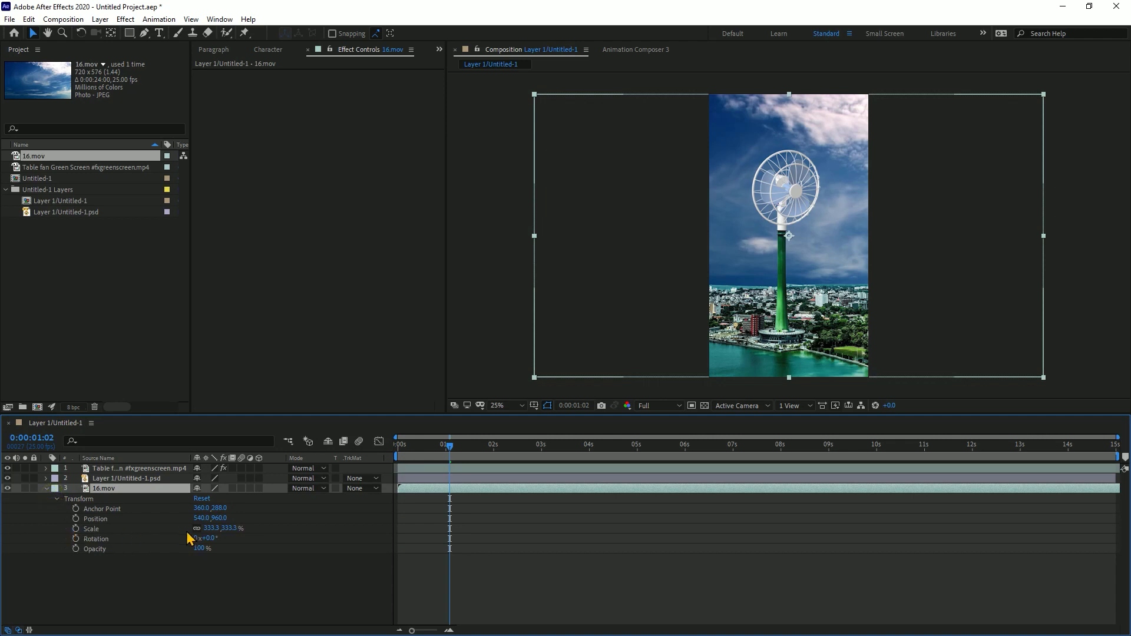
drag(209, 528, 155, 528)
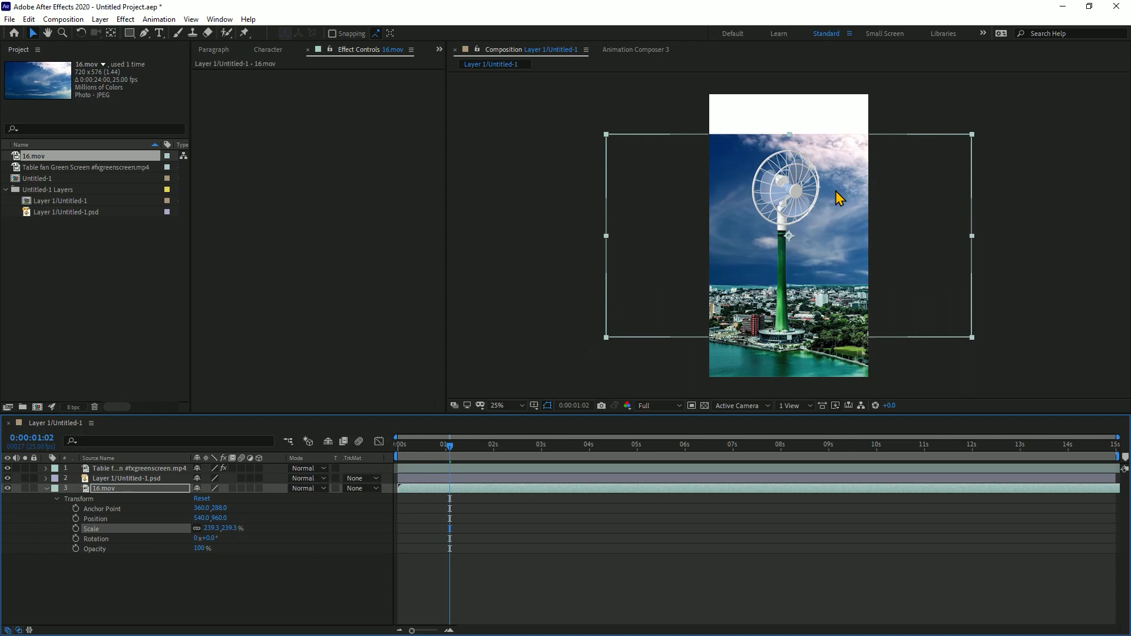
drag(826, 263, 821, 217)
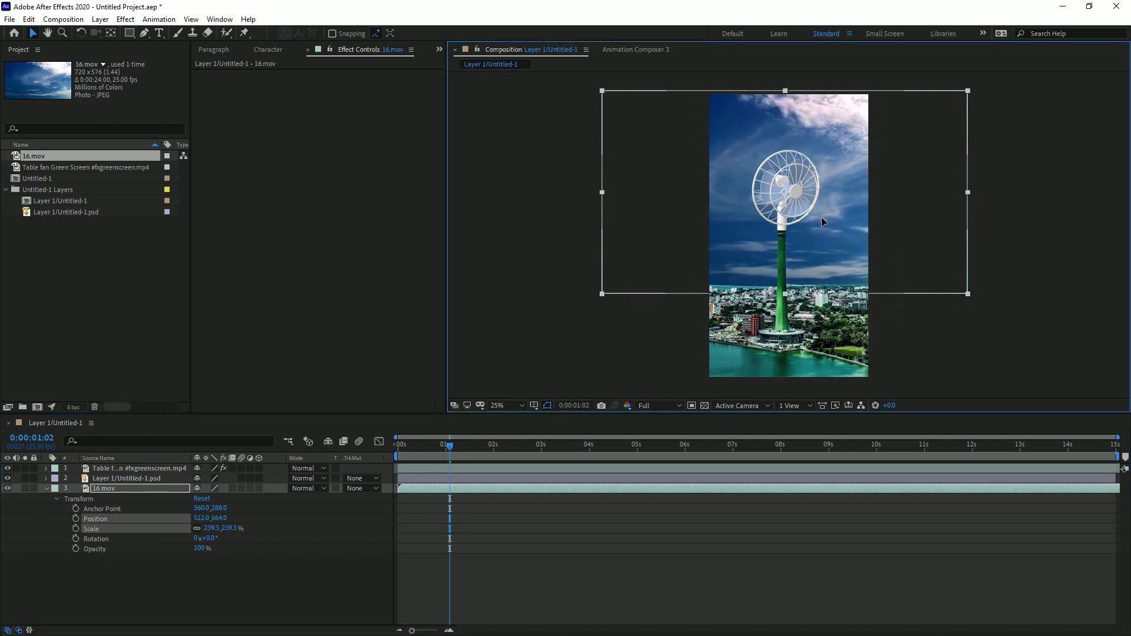
click(821, 218)
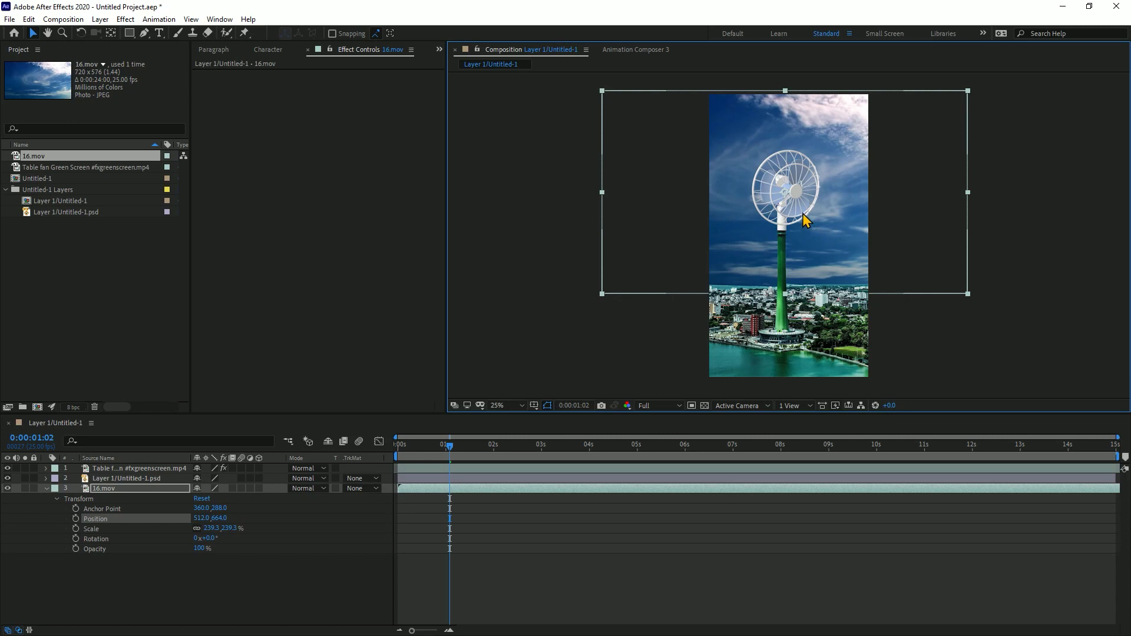
click(45, 488)
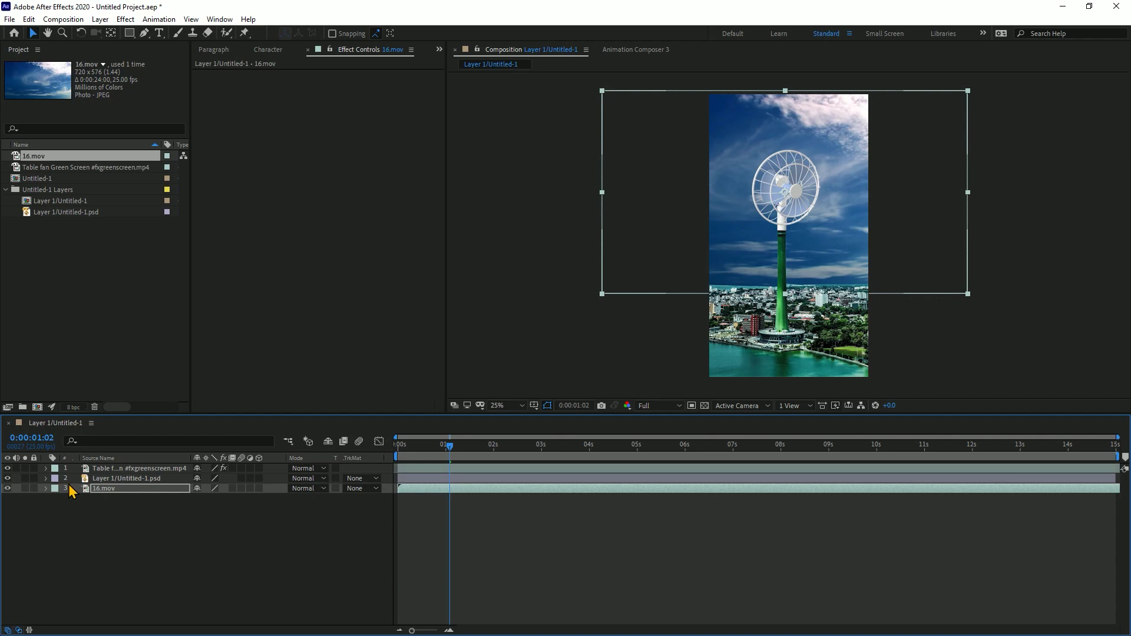
Step: Deselect the layers, preview the composition with the moving sky from the start and return the current time to 0:00:00:00
click(121, 534)
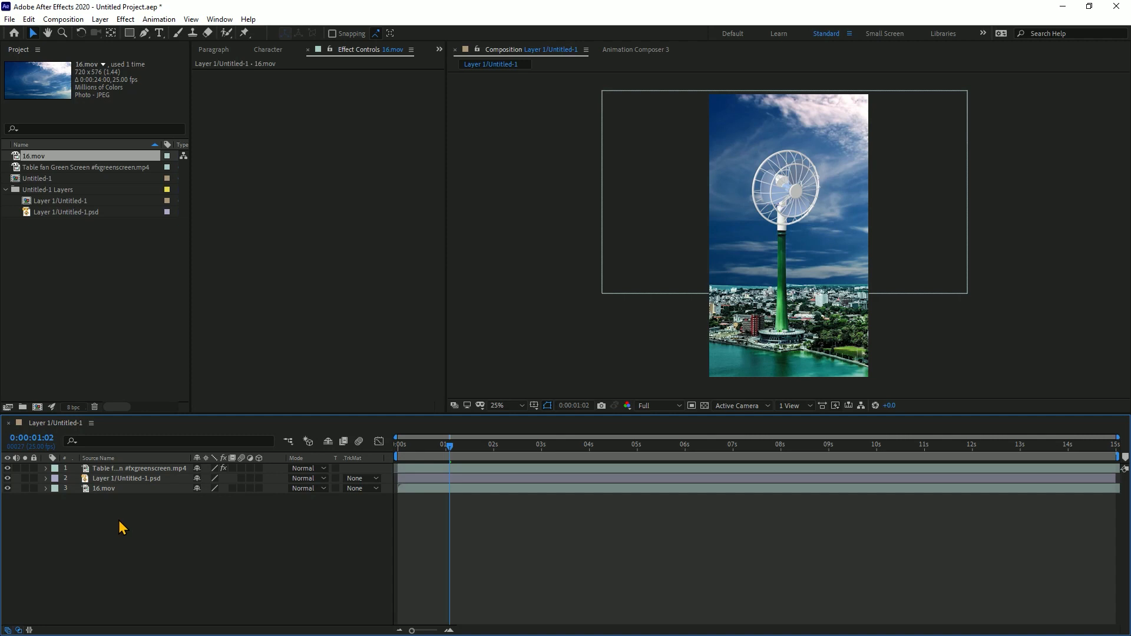
right_click(167, 521)
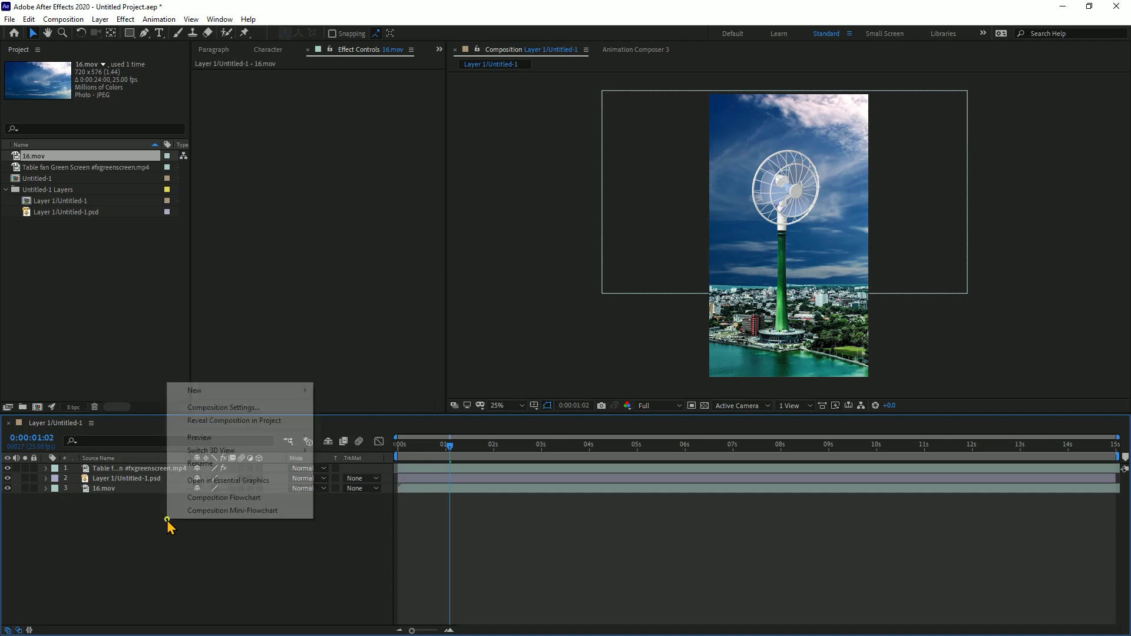
click(141, 538)
key(Home)
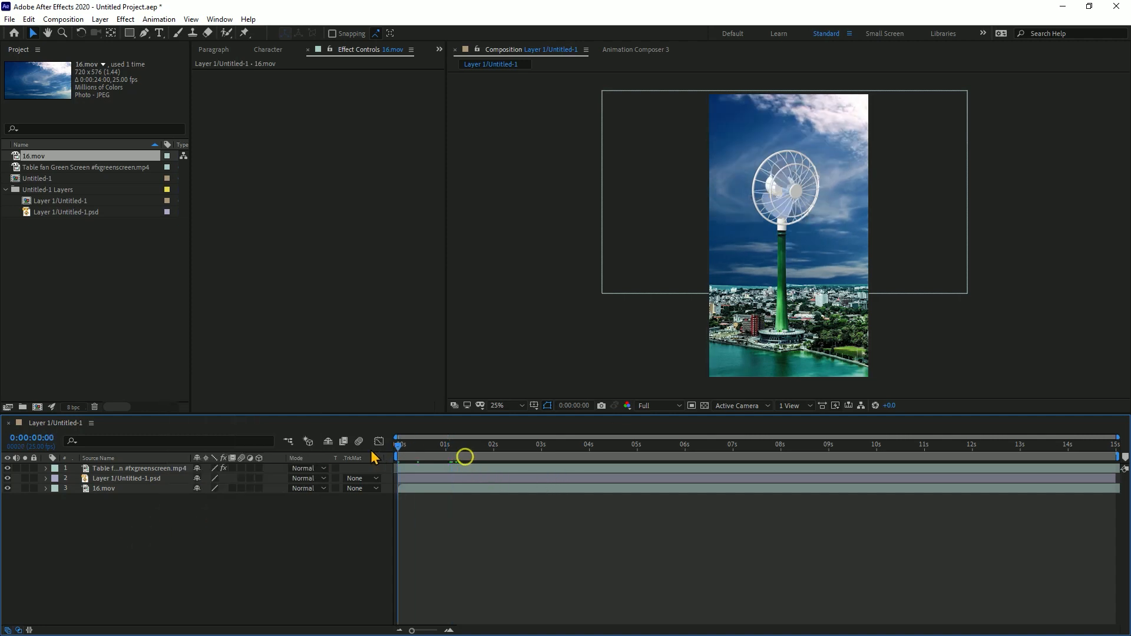
key(space)
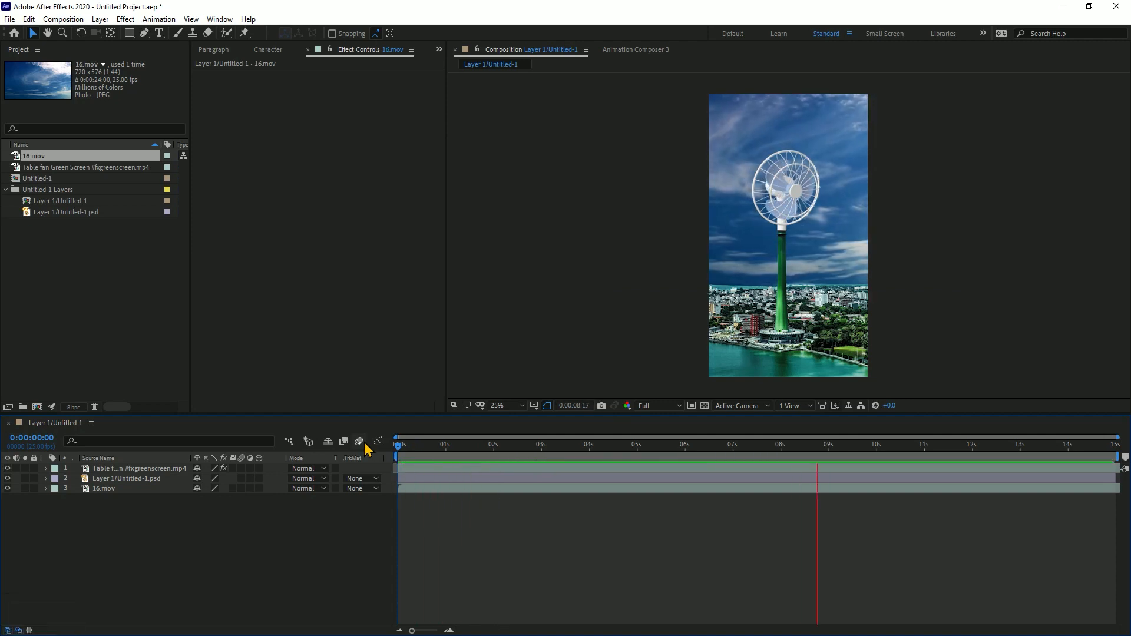
key(space)
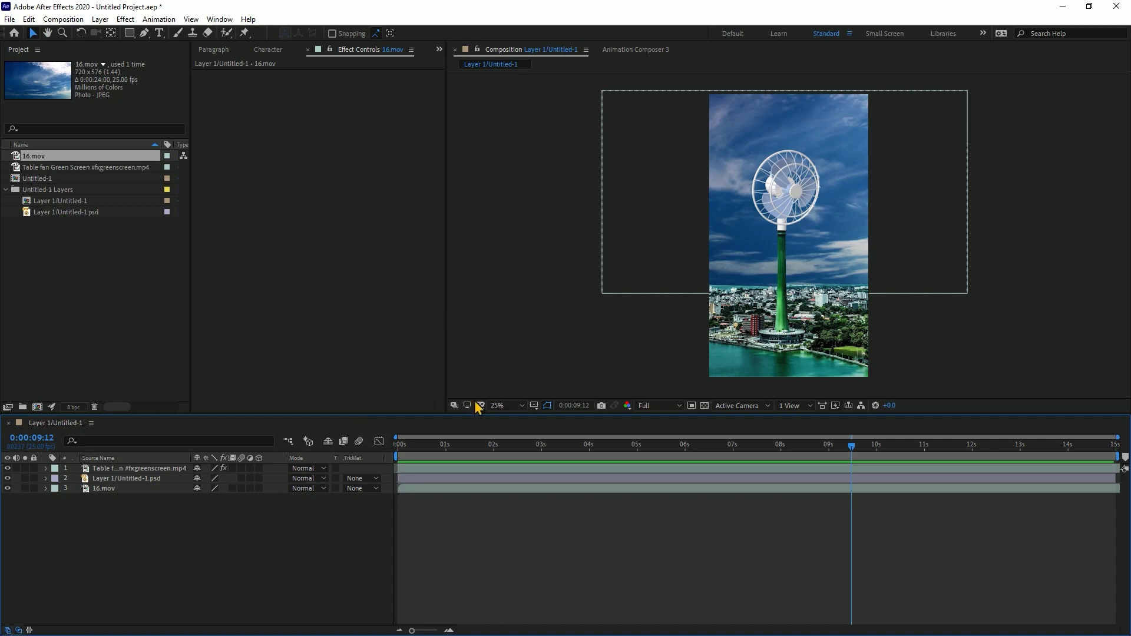
drag(474, 453, 362, 398)
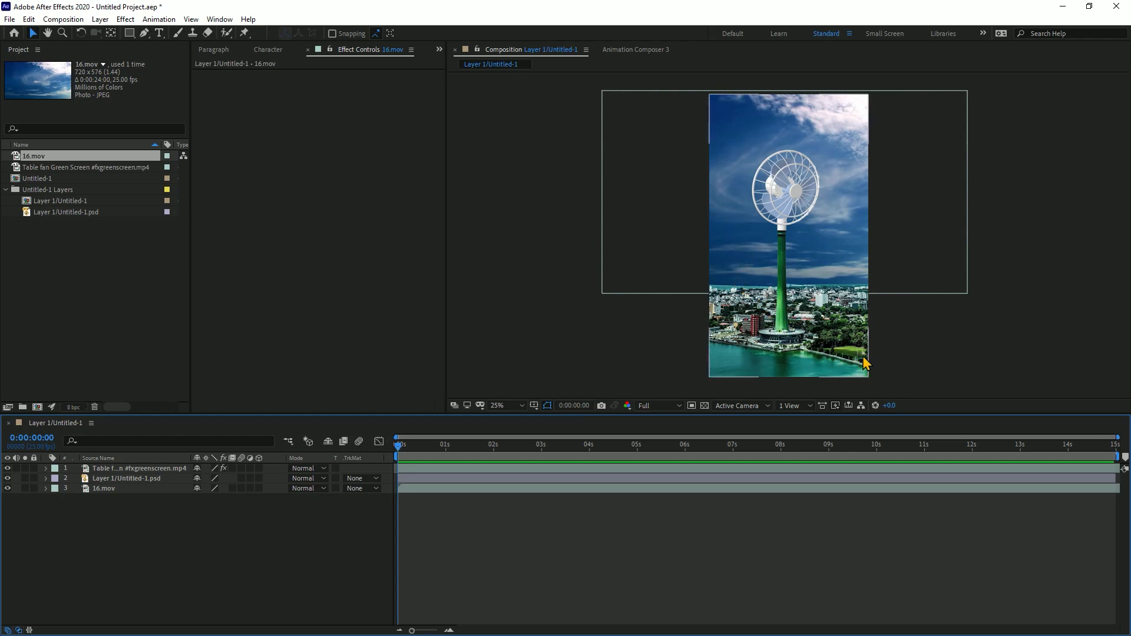
Step: Create a white solid at composition size and place it between the tower layer and the 16.mov sky layer
right_click(249, 532)
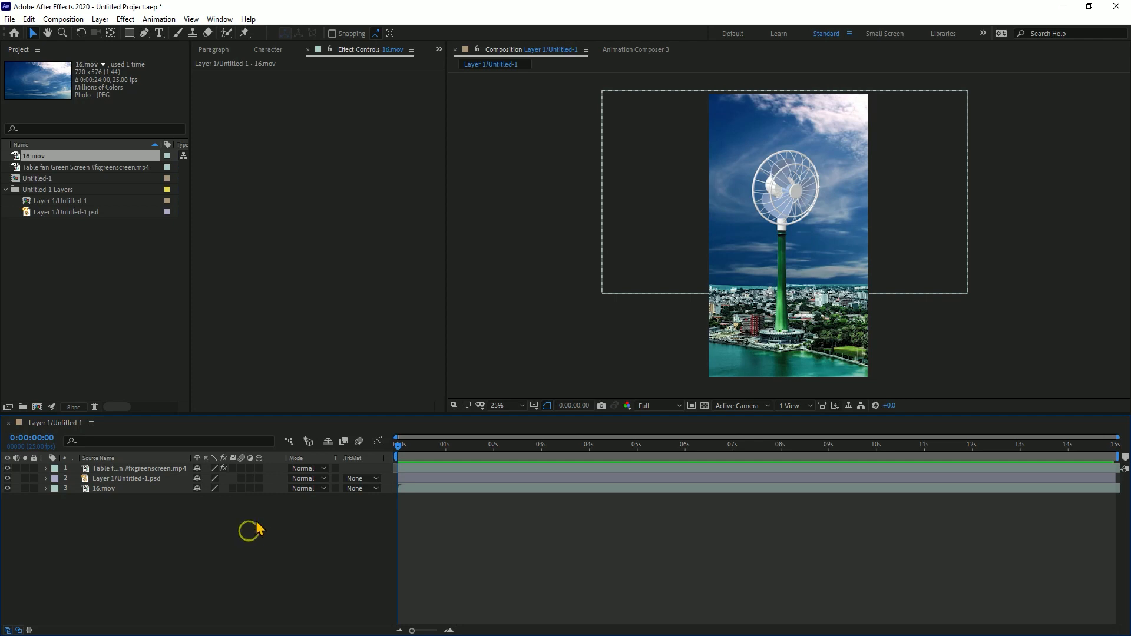
mouse_move(302, 394)
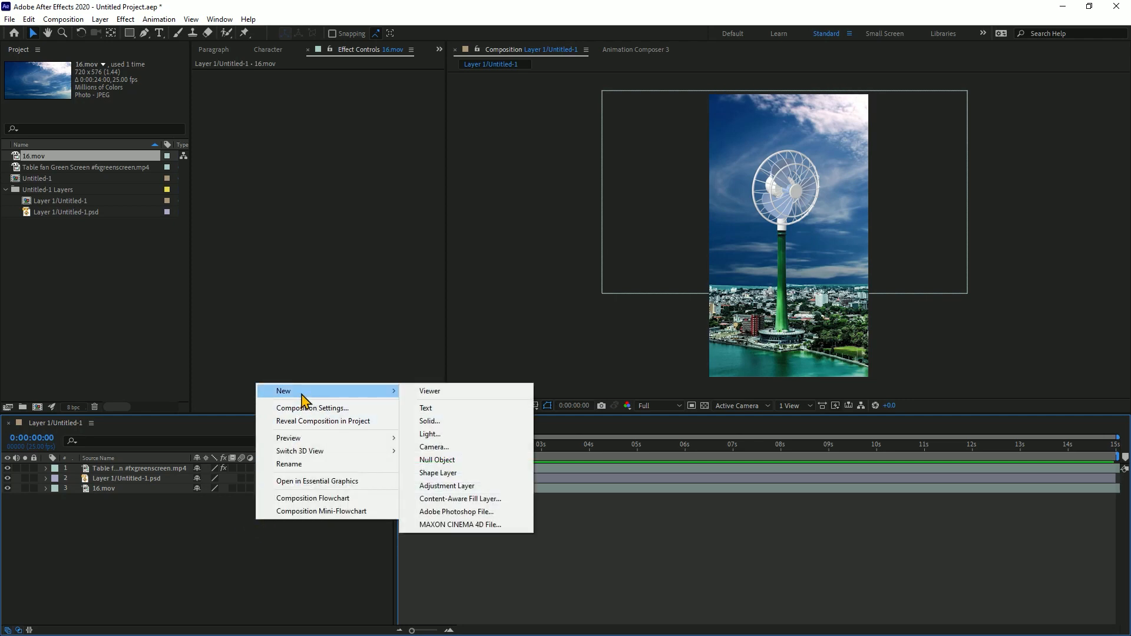
click(432, 421)
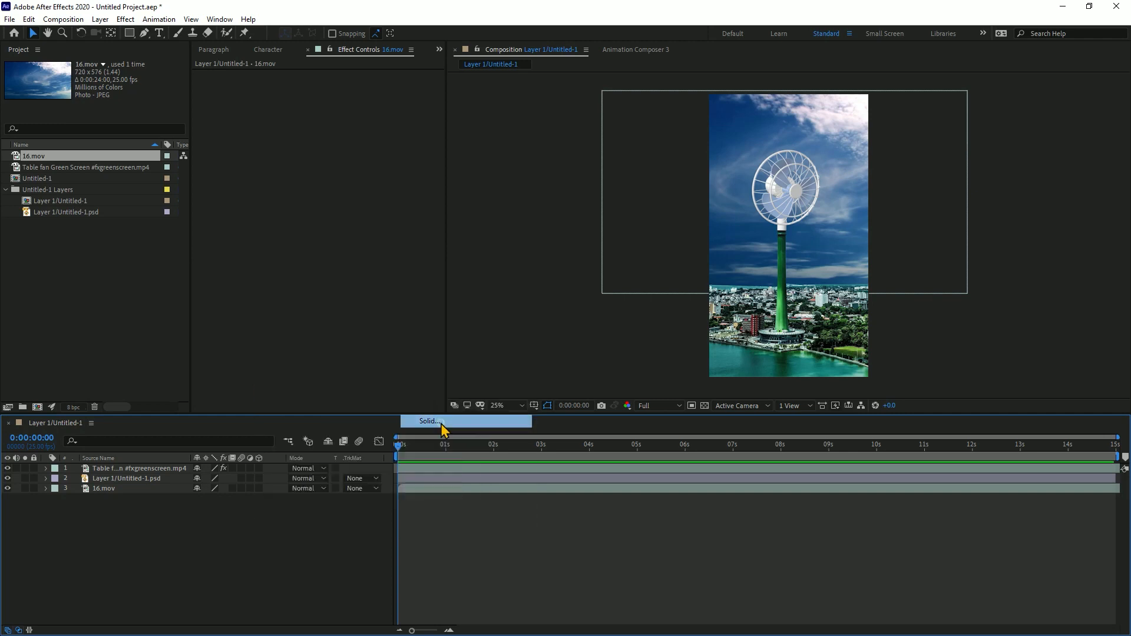
click(436, 384)
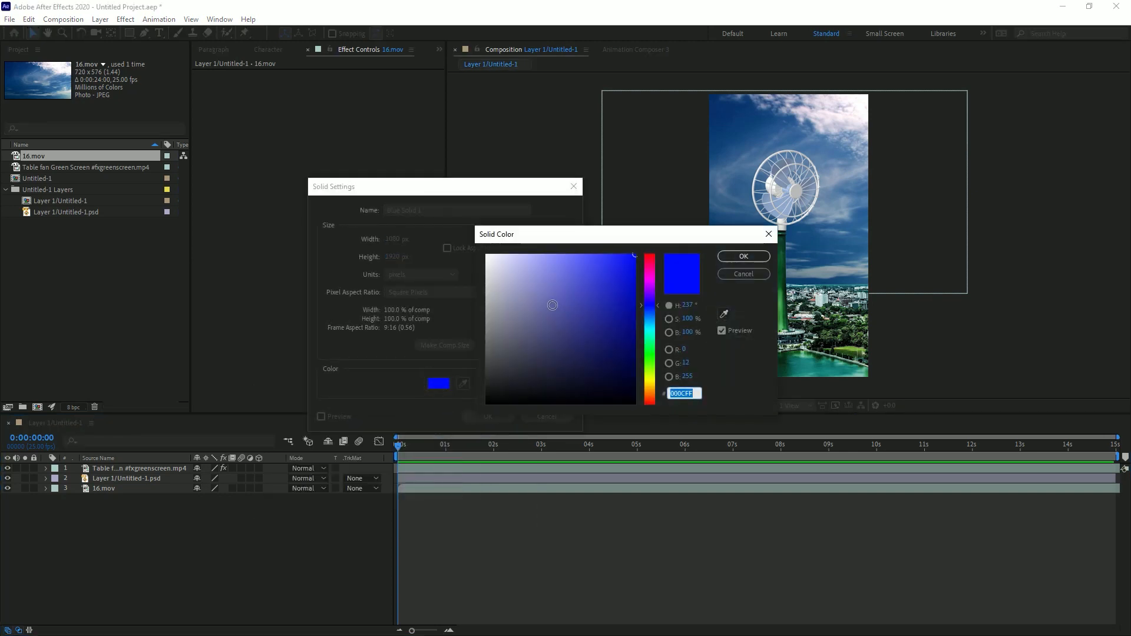
drag(551, 305, 455, 190)
click(743, 256)
click(493, 415)
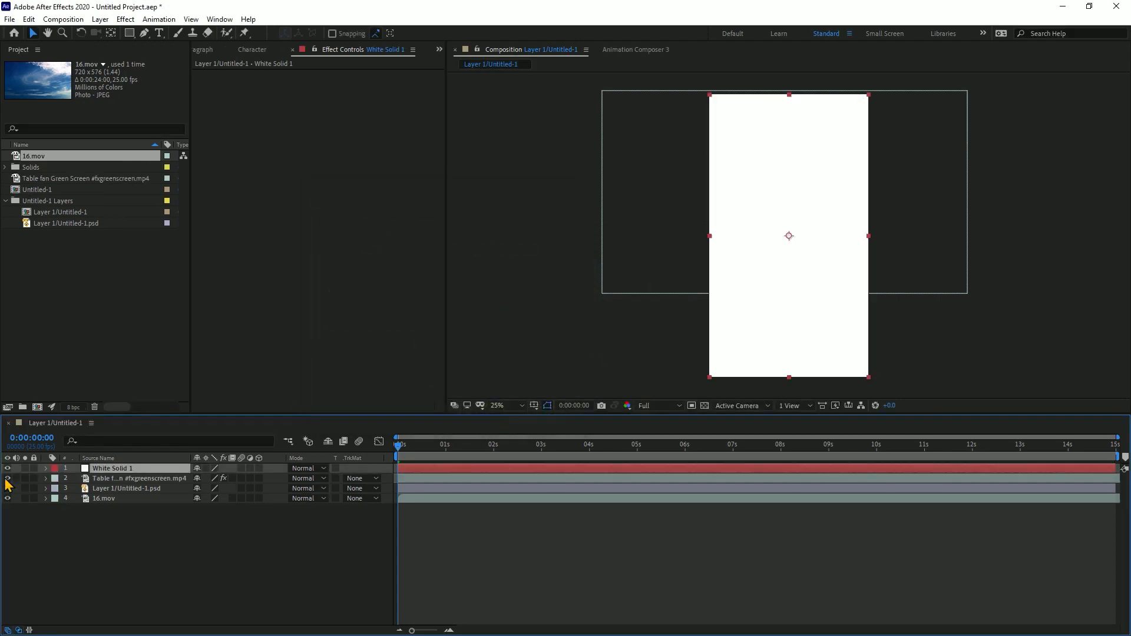
drag(112, 469, 117, 495)
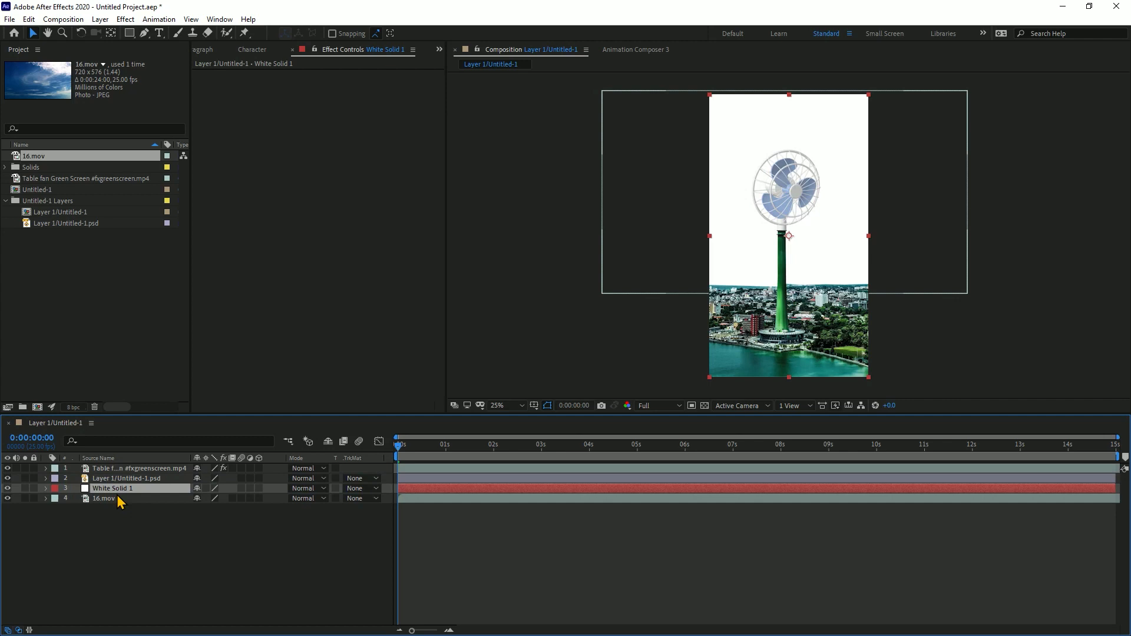
Step: Draw a wide rectangular mask on the white solid from just below the fan down to the water, and feather it 686 pixels
click(129, 33)
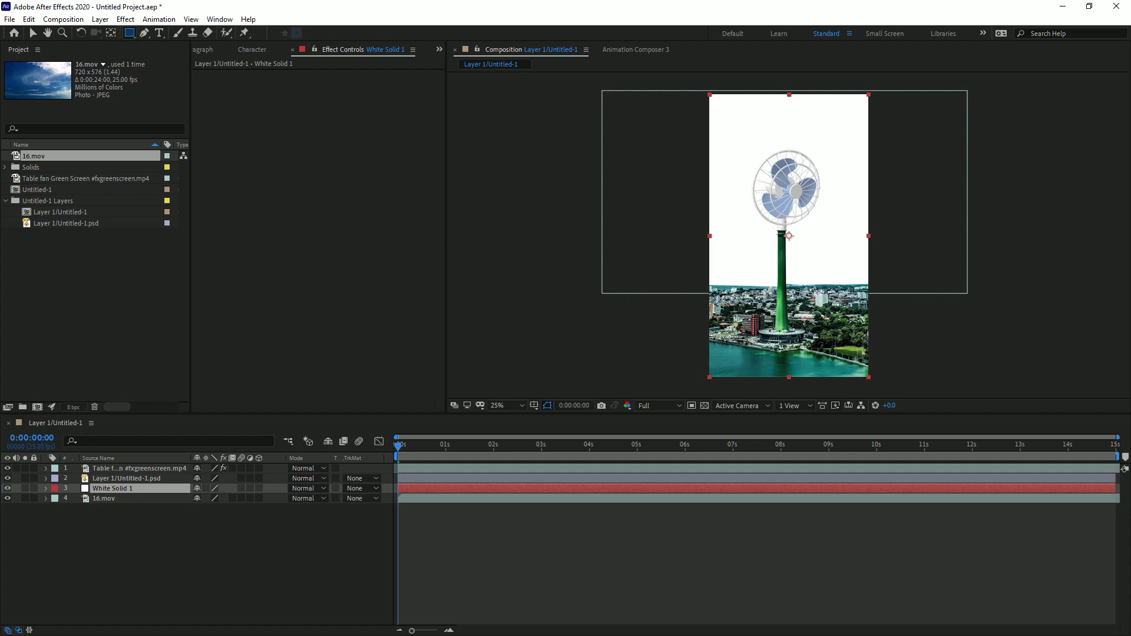
mouse_move(631, 216)
mouse_down()
mouse_move(880, 326)
mouse_move(970, 342)
mouse_up()
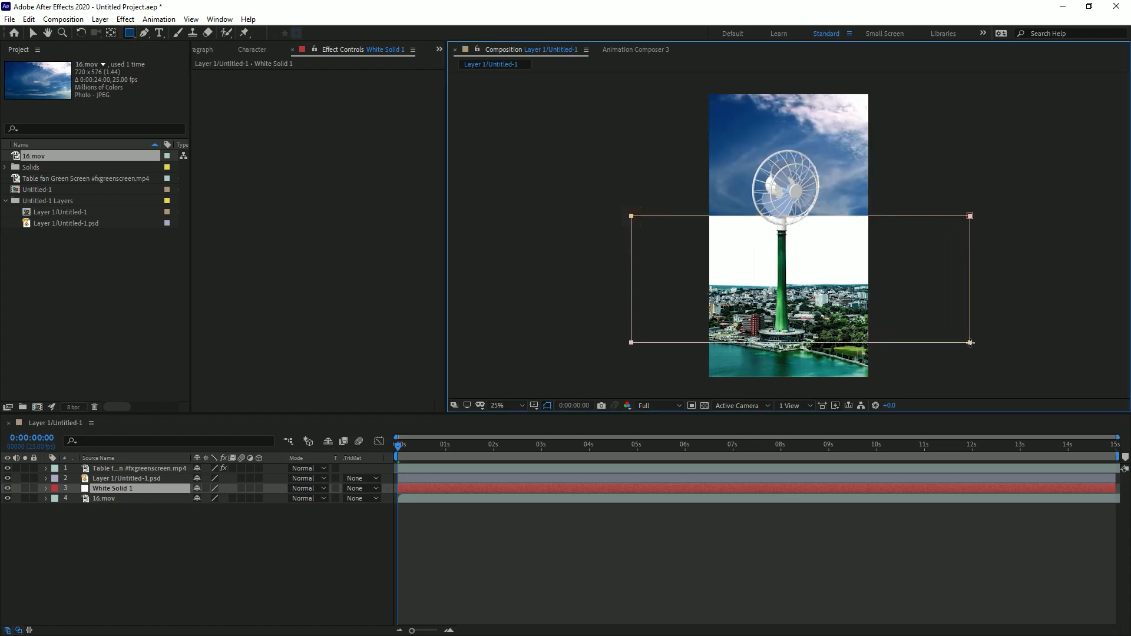
click(66, 508)
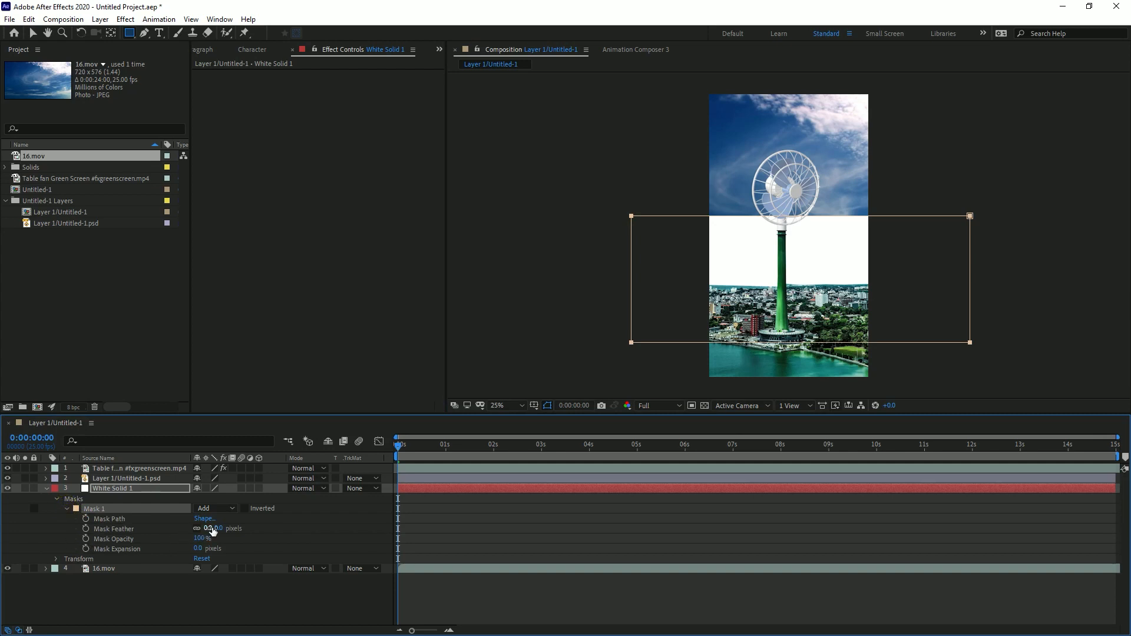
drag(212, 531, 717, 470)
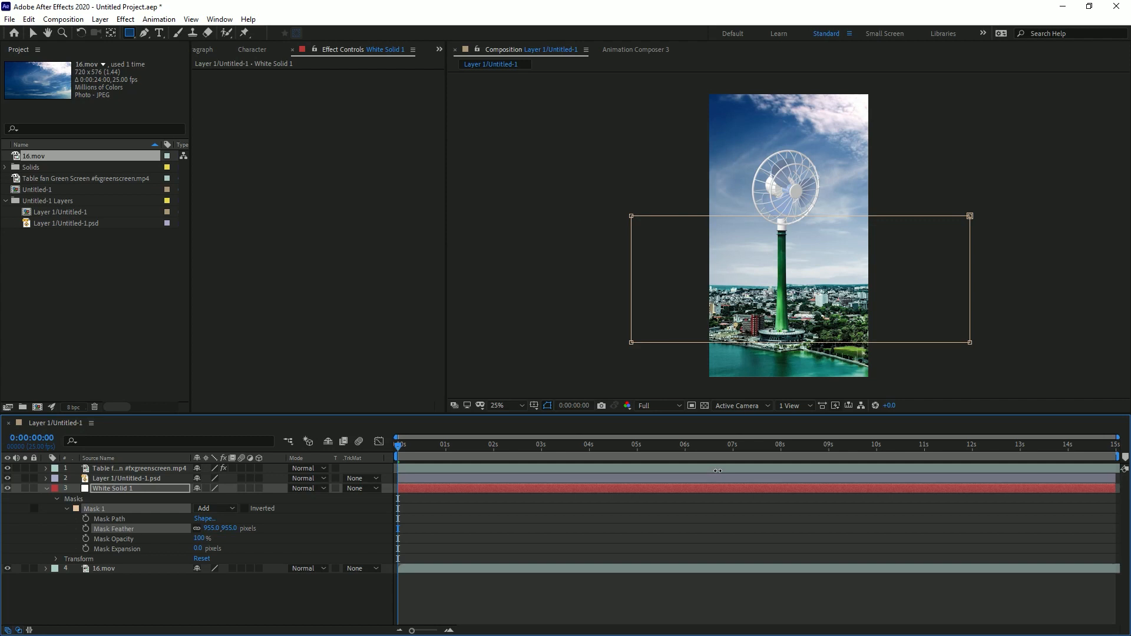
drag(691, 473, 551, 463)
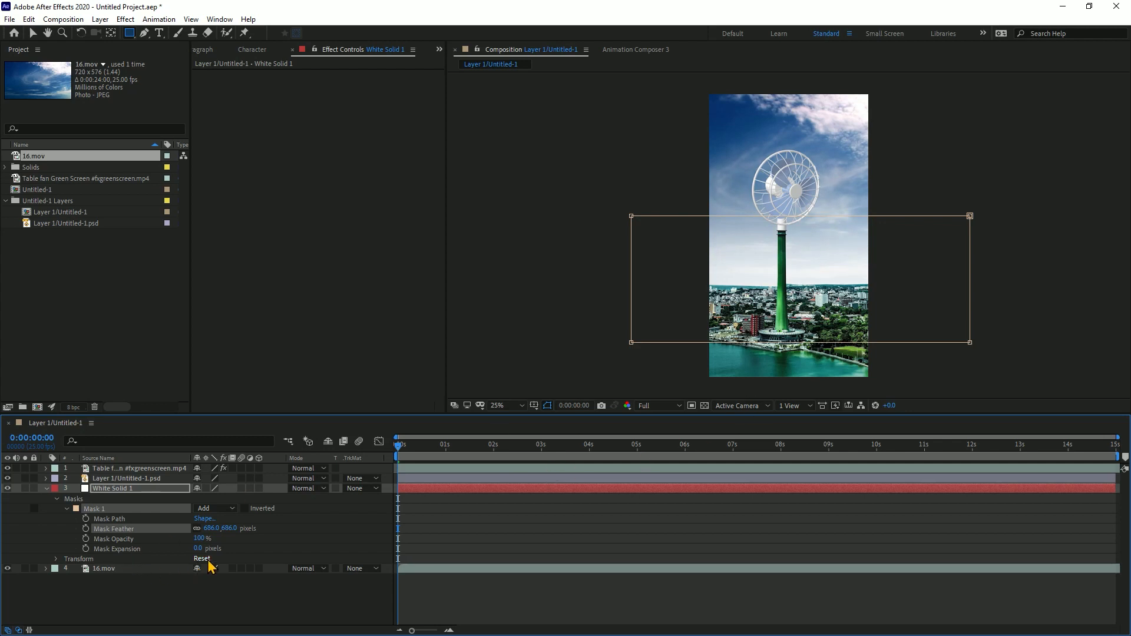
Step: Lower the white solid's layer opacity to 75% and collapse its properties
click(46, 489)
click(46, 489)
click(57, 554)
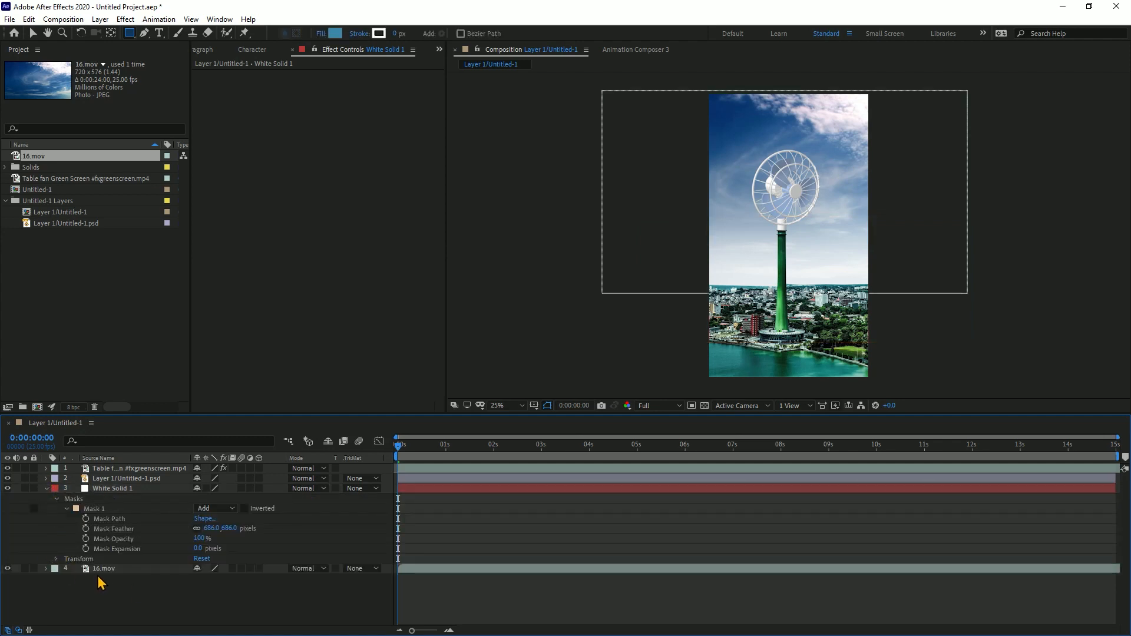
click(56, 558)
drag(202, 611, 182, 610)
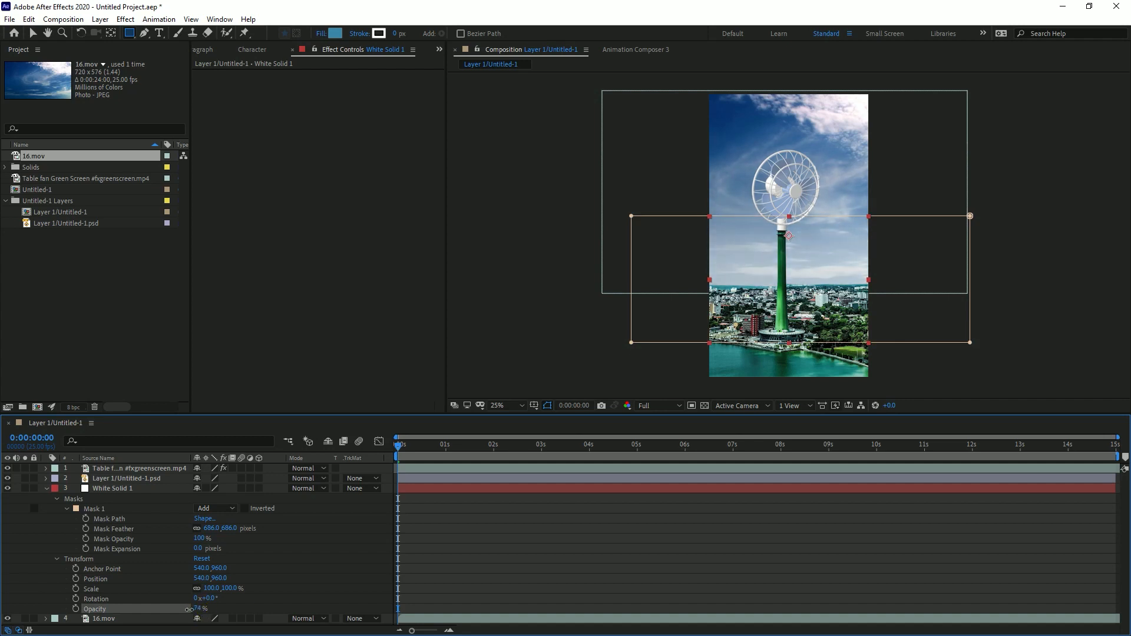
drag(189, 609, 189, 613)
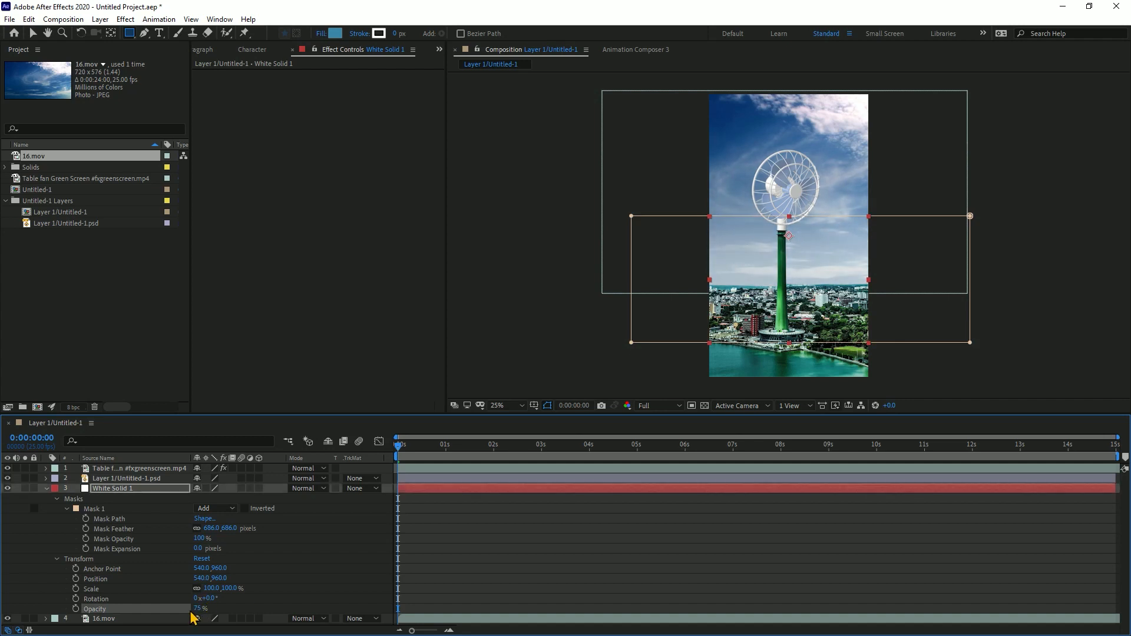
click(40, 489)
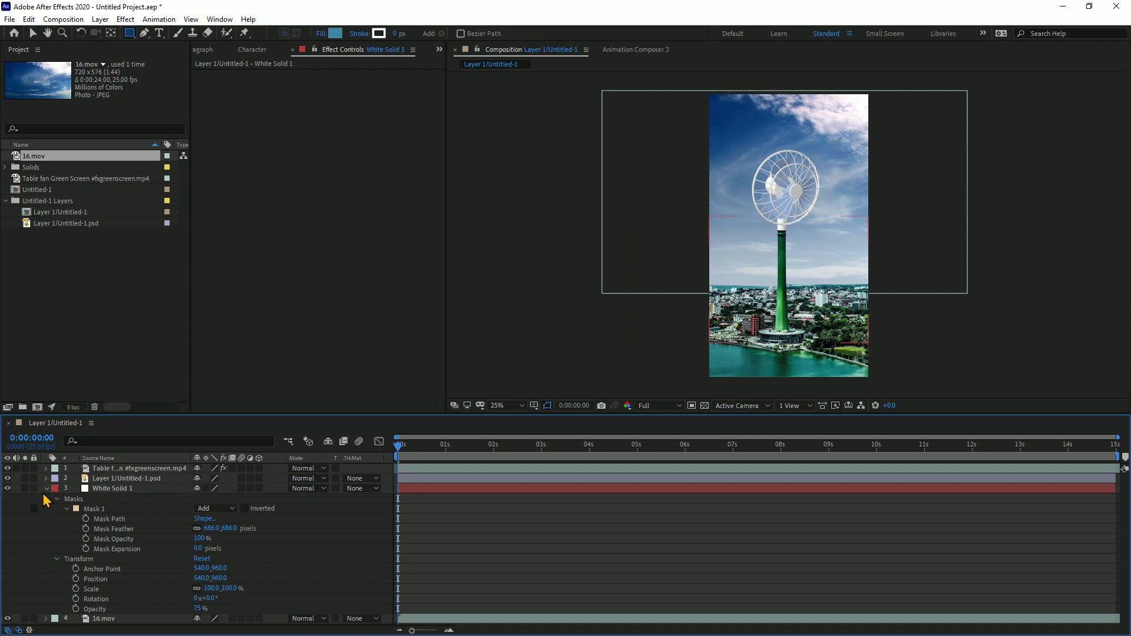
click(46, 489)
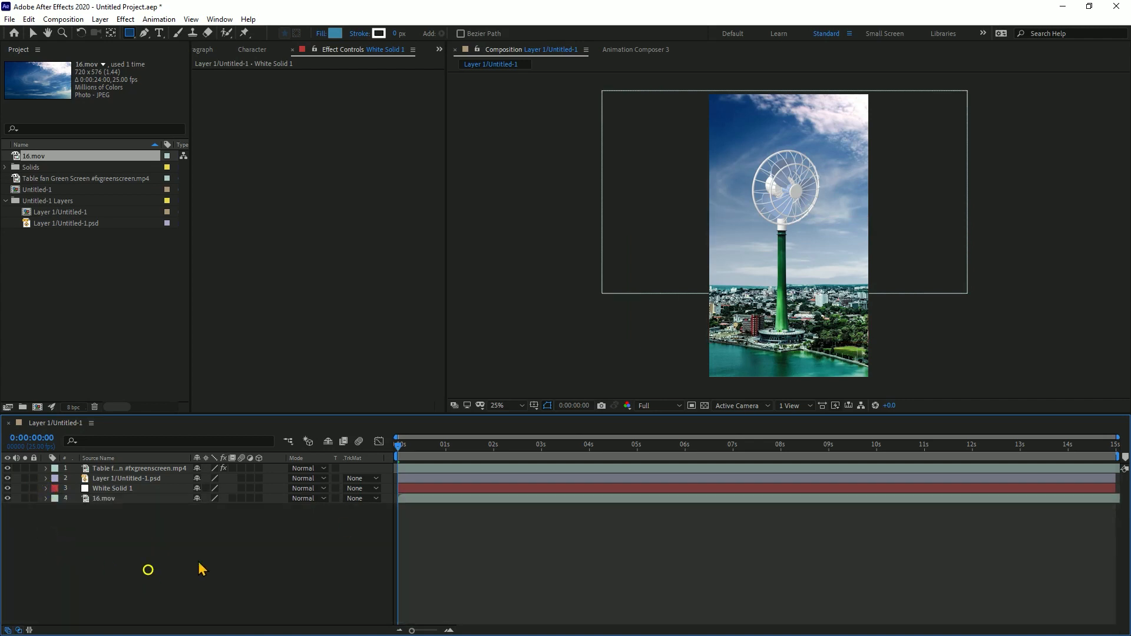
Step: Preview the composition with the white horizon haze from the start and return the current time to 0:00:00:00
drag(423, 447, 351, 457)
key(space)
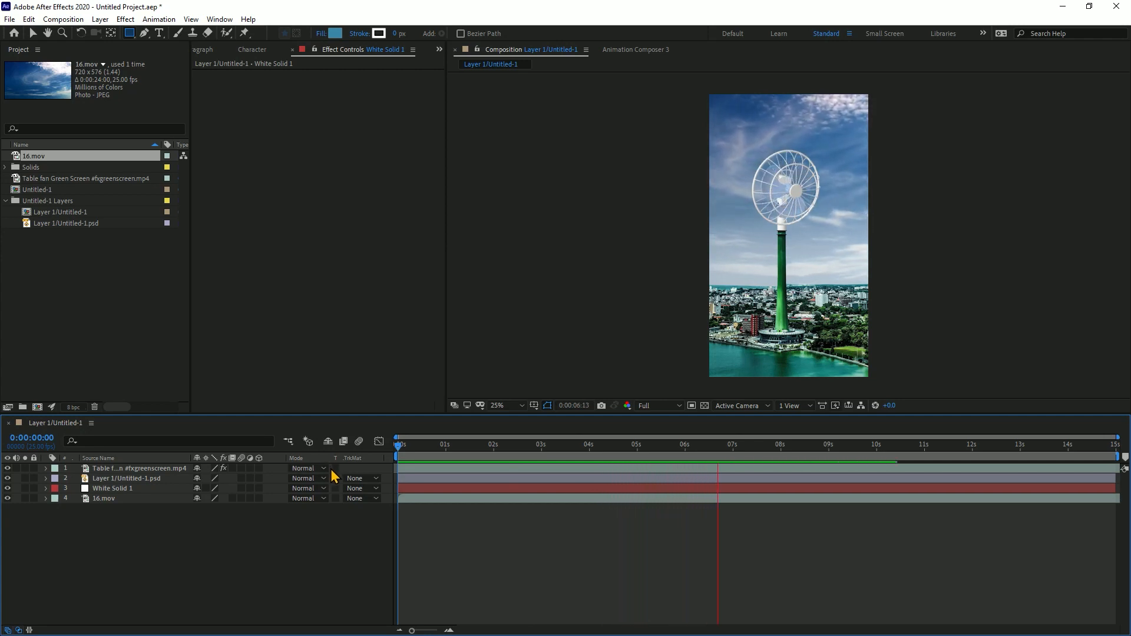
drag(412, 451, 380, 449)
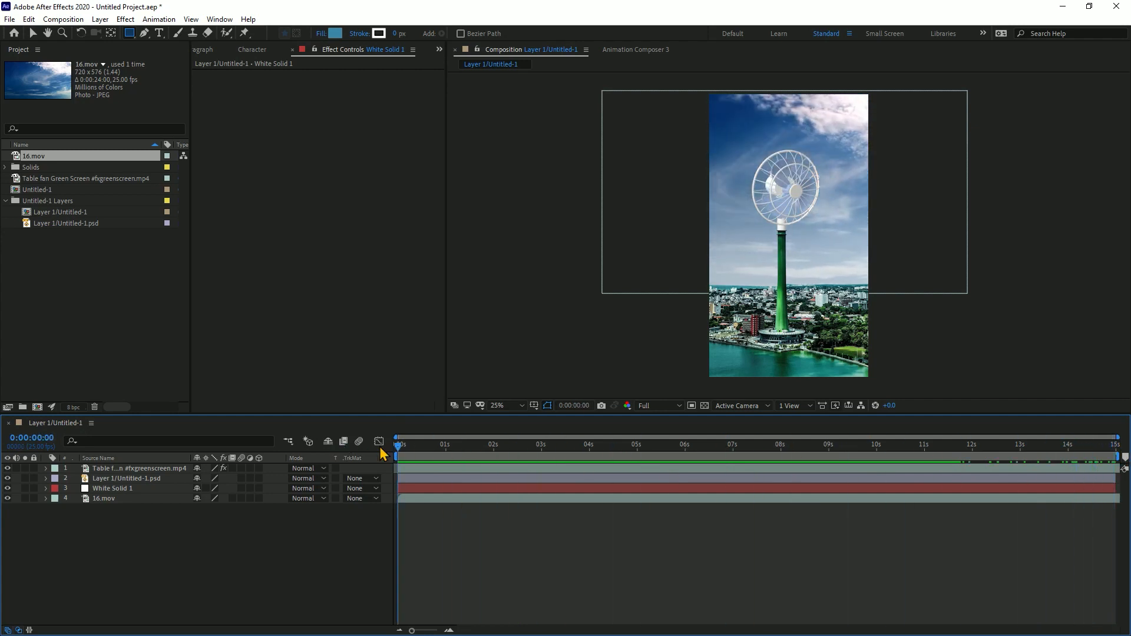
Step: Create a new solid at composition size in orange, colour FF7E00, above all the other layers
right_click(237, 547)
mouse_move(285, 416)
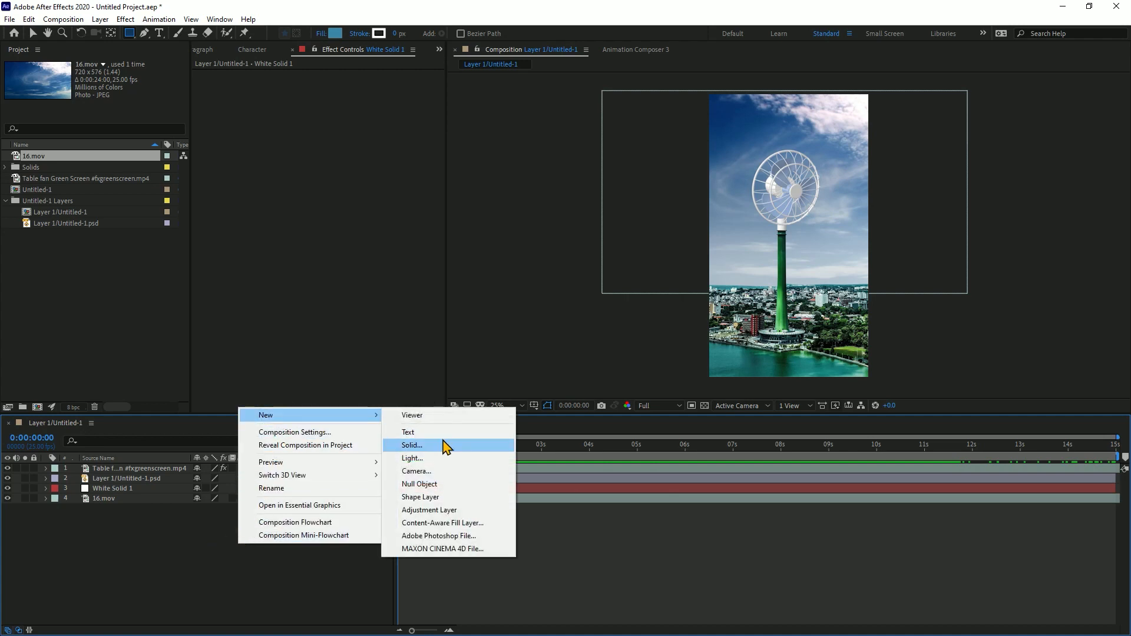
key(Up)
click(446, 450)
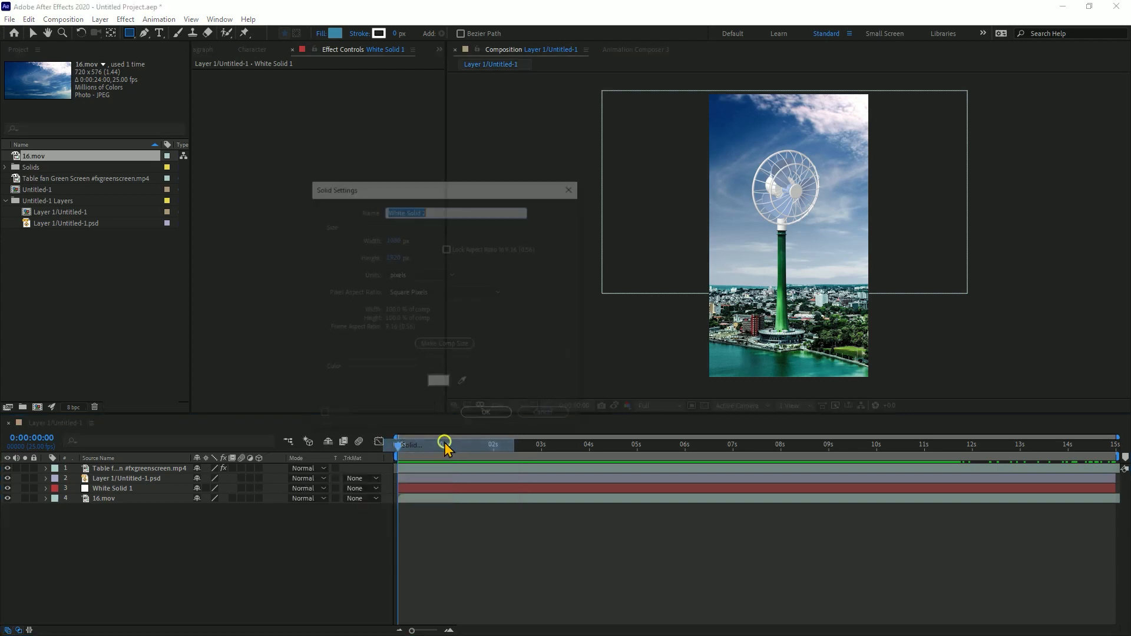
click(438, 383)
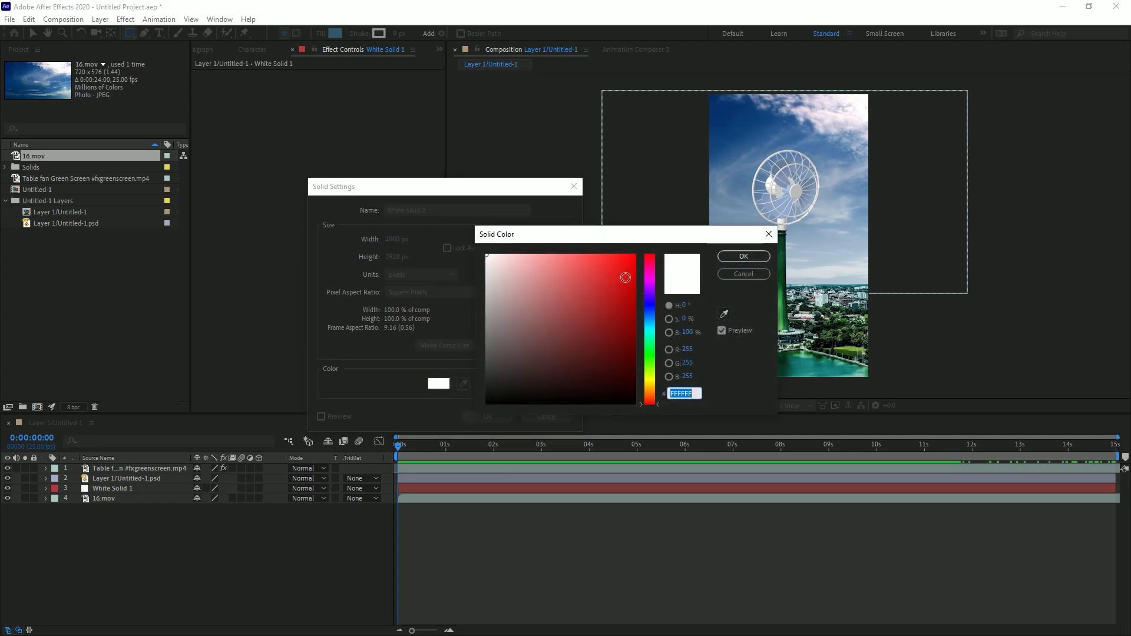
click(649, 381)
drag(649, 386, 649, 393)
click(621, 304)
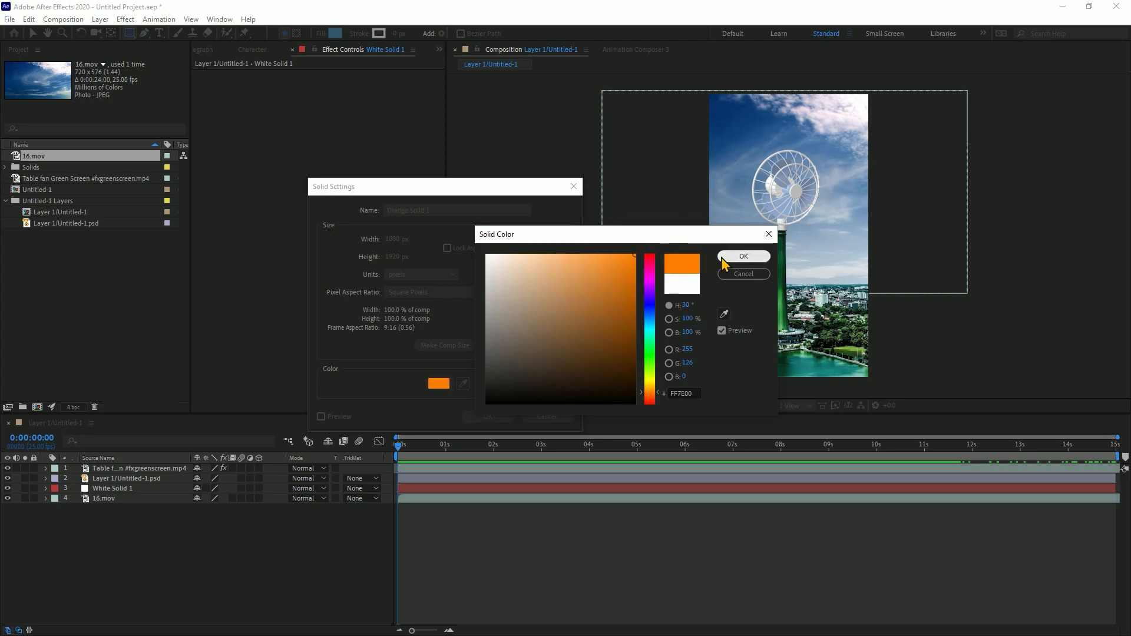
click(733, 257)
click(487, 416)
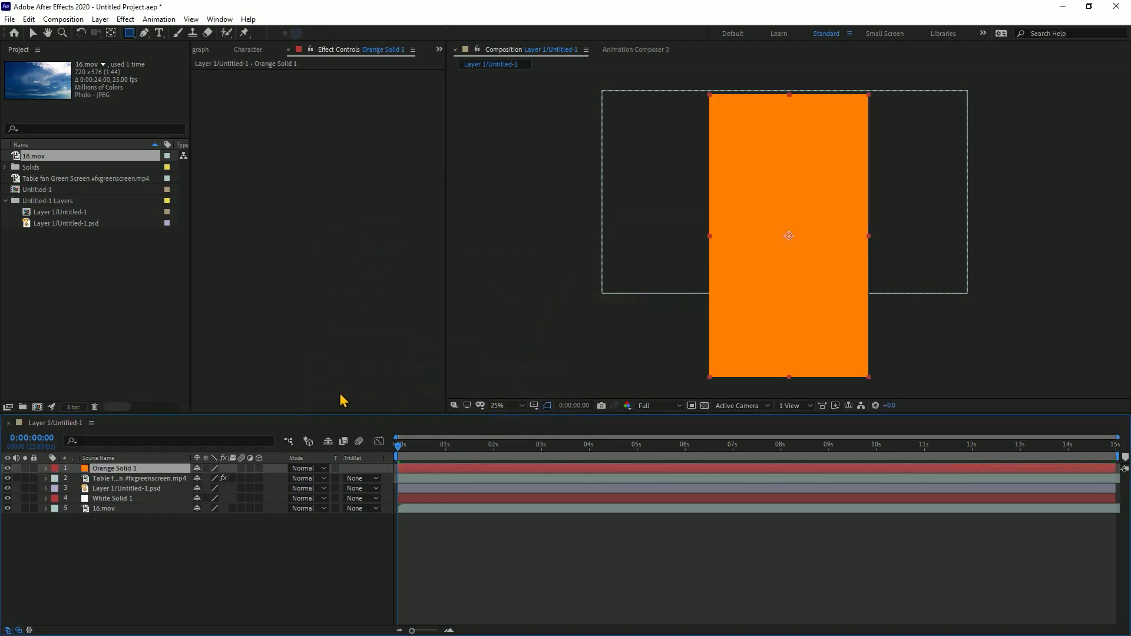
Step: Set the orange solid's blending mode to Soft Light and lower its opacity to 68%
click(307, 466)
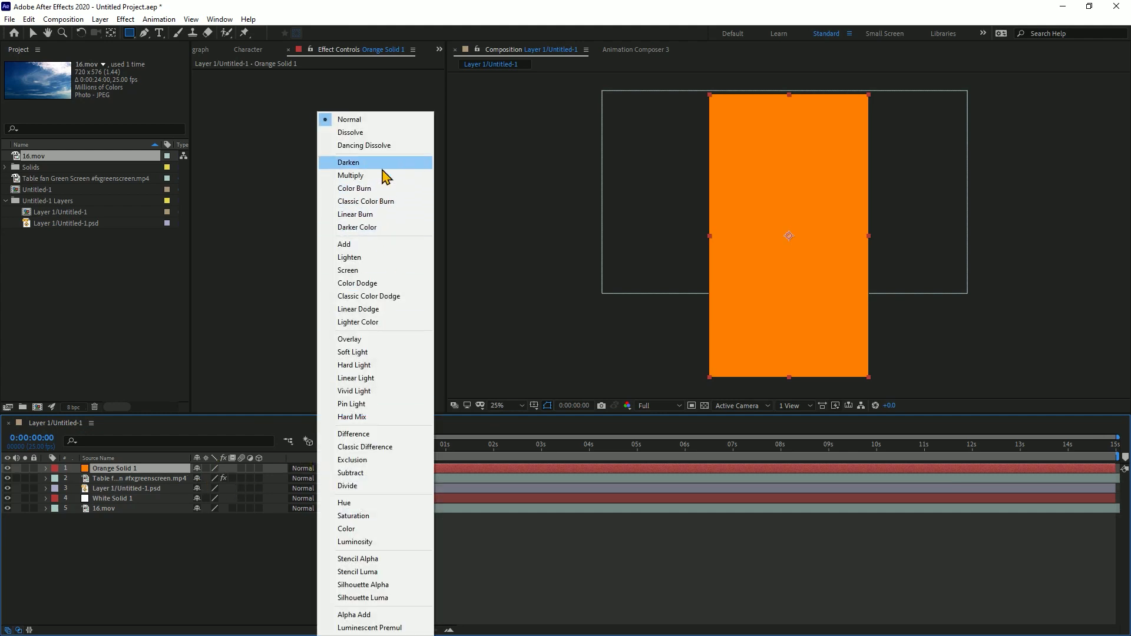
click(354, 352)
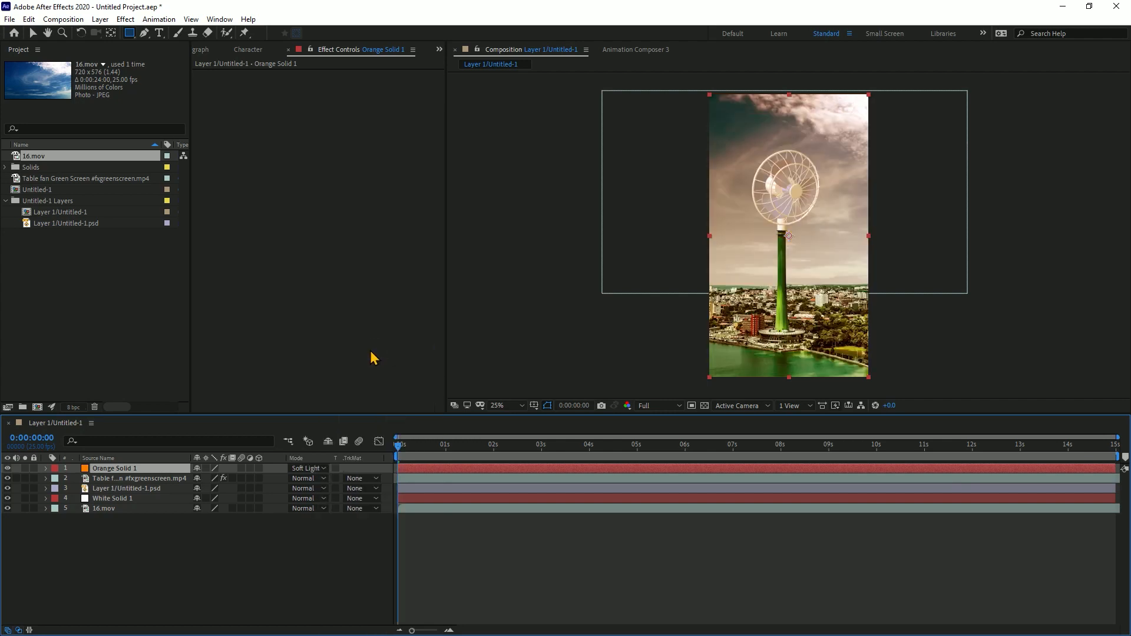
click(45, 469)
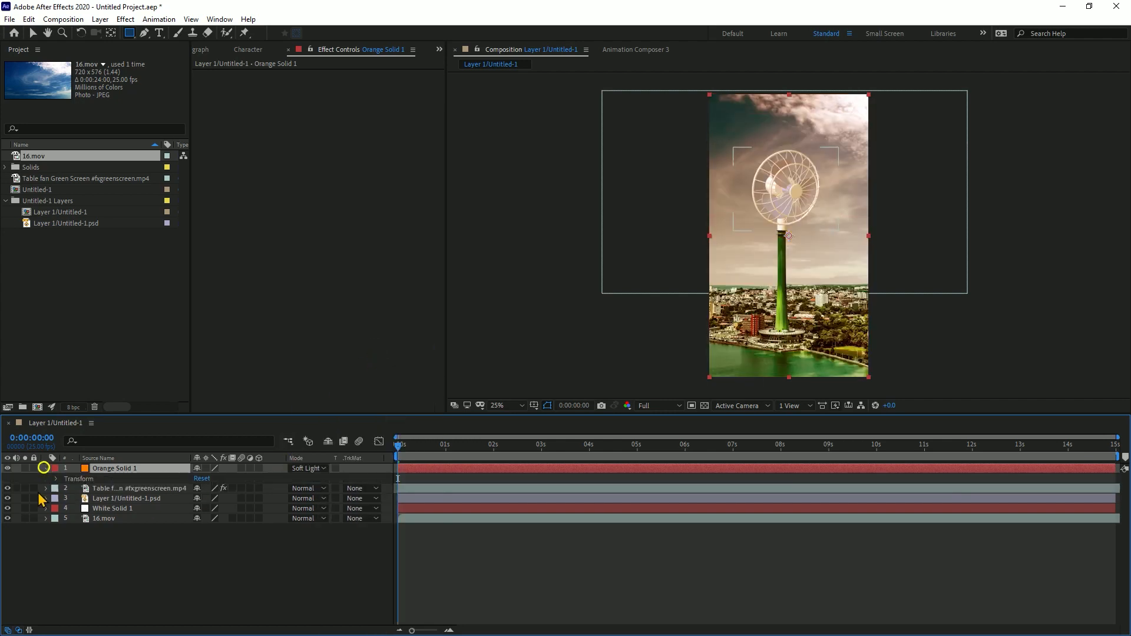
click(55, 478)
drag(199, 526, 176, 522)
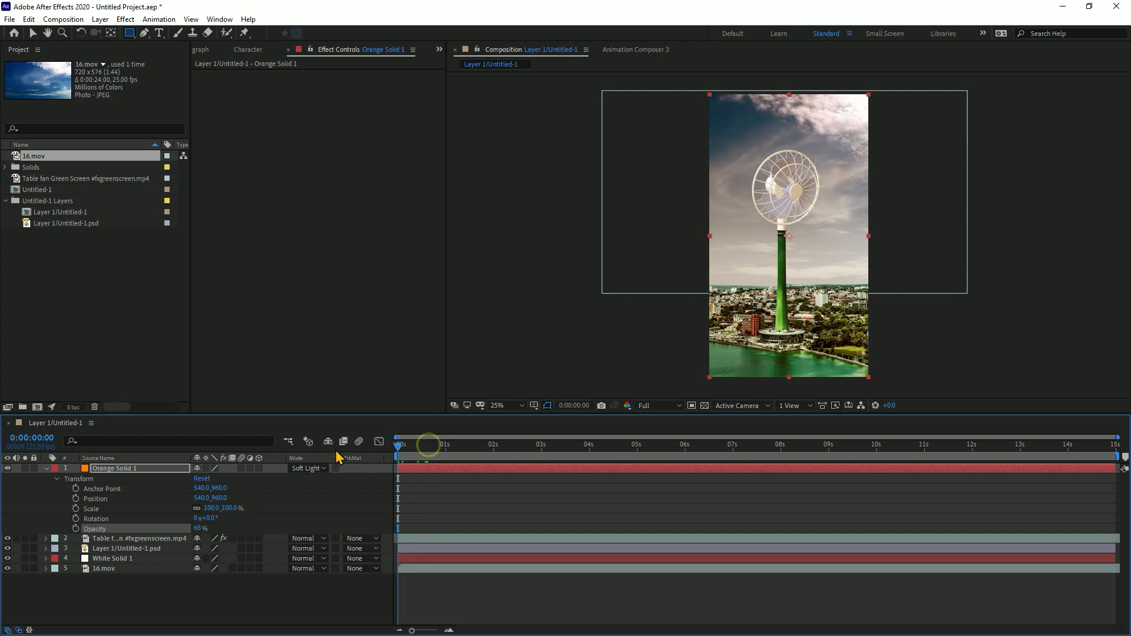
Step: Preview the composition with the orange Soft Light tint from the start
key(space)
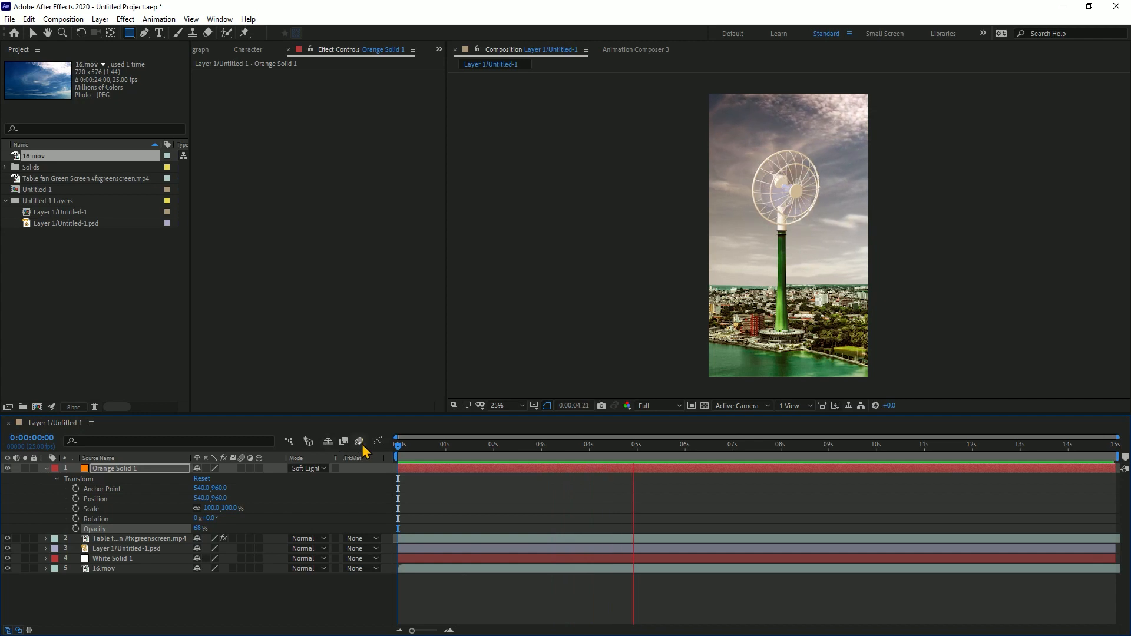
click(430, 451)
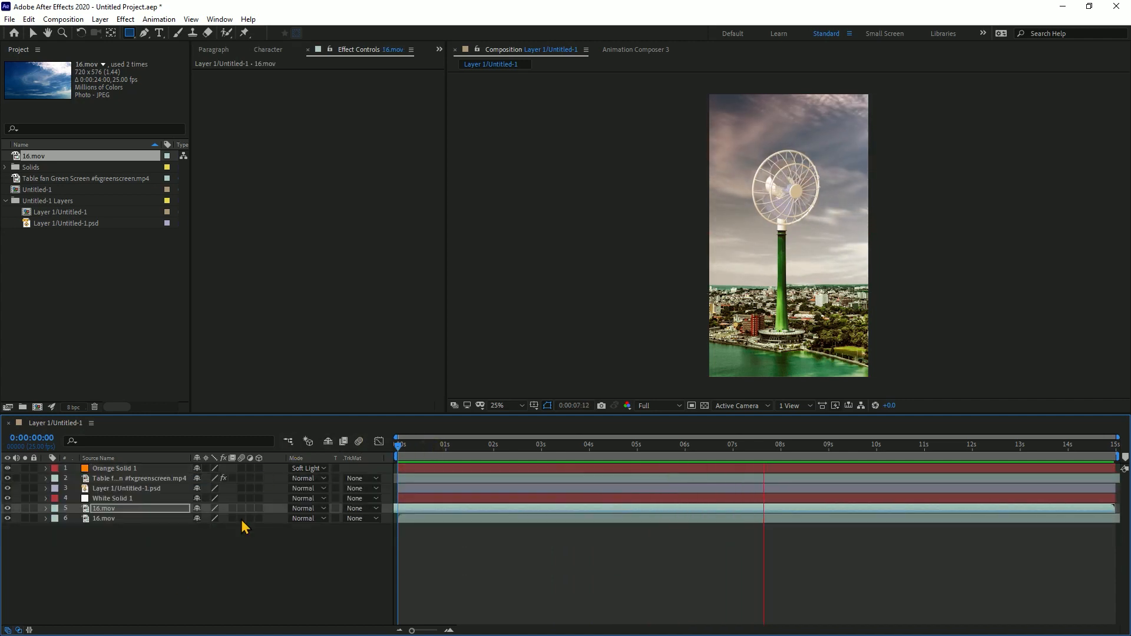
Step: Delete the extra 16.mov layer directly below the white solid and play the composition again from the start
click(141, 548)
click(130, 508)
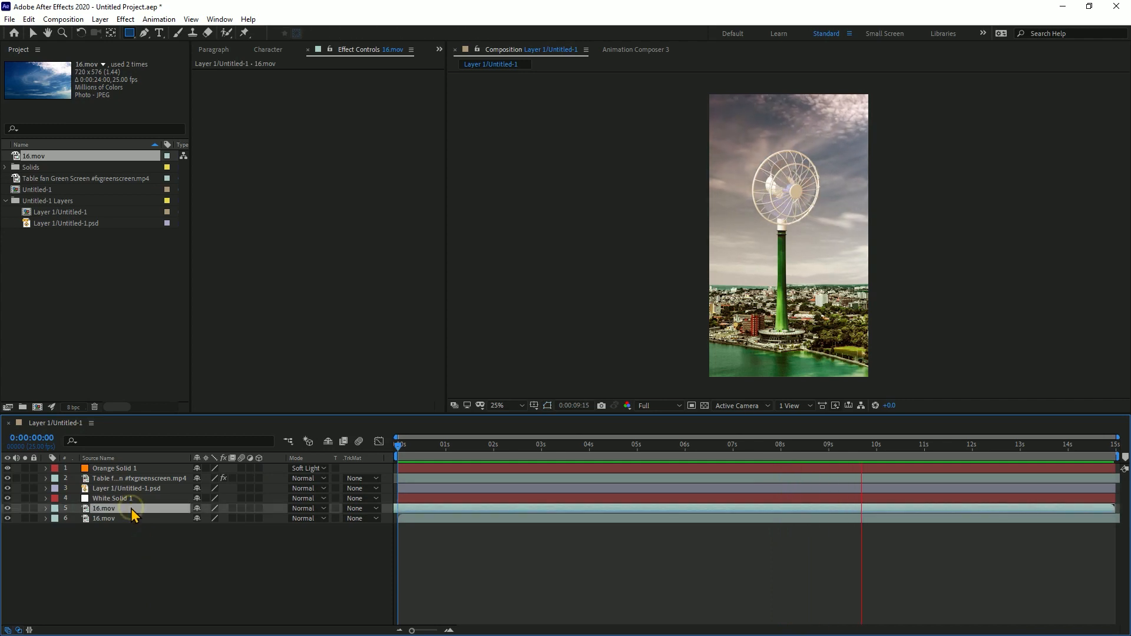
key(Delete)
key(space)
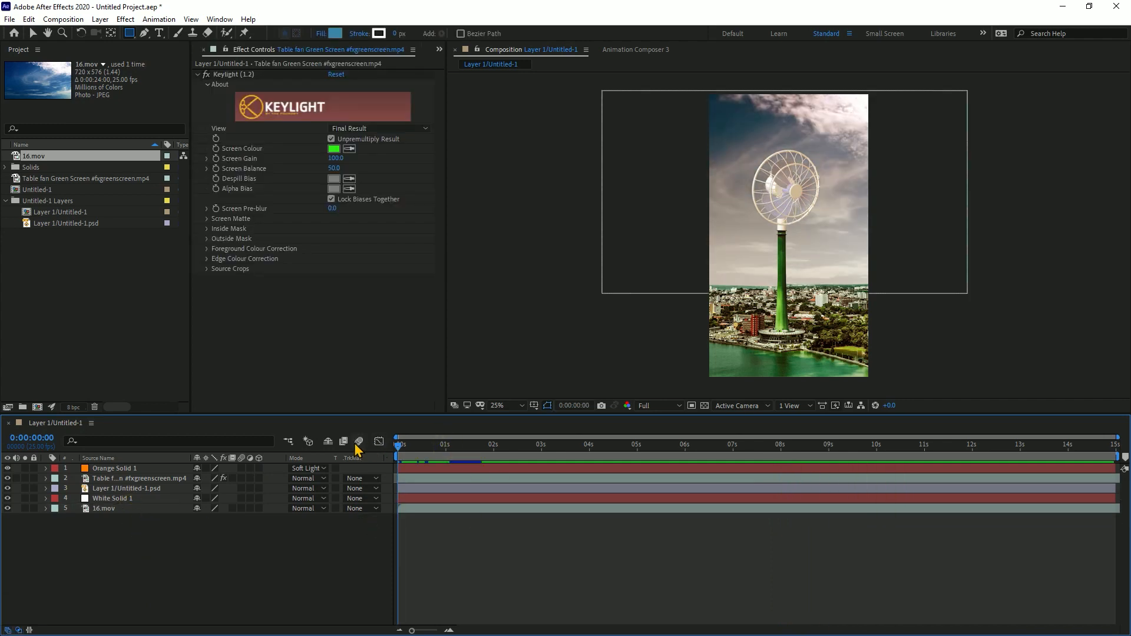
key(space)
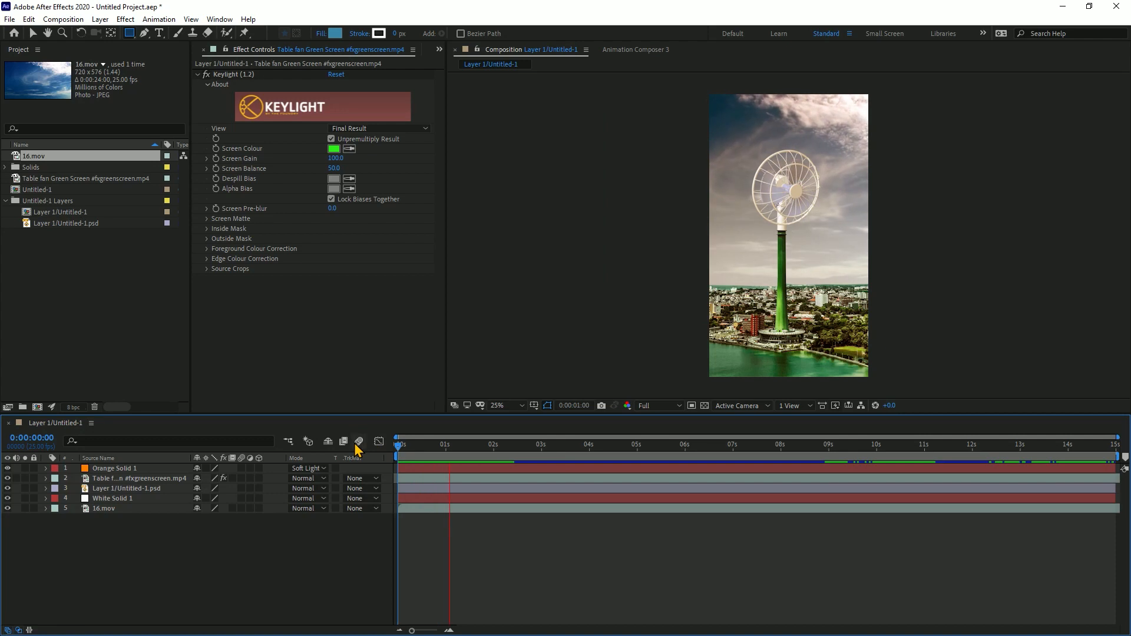